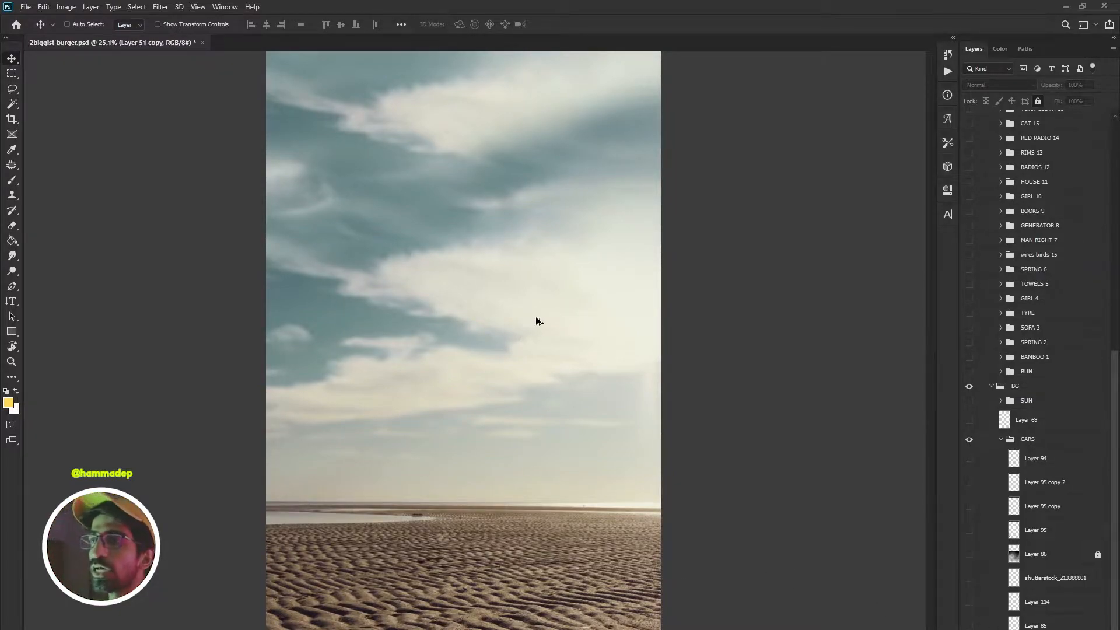
- Show the FINAL ARTWORK group on the canvas, leaving the TEXT group hidden
scroll(535, 318, "down", 2)
scroll(535, 318, "up", 1)
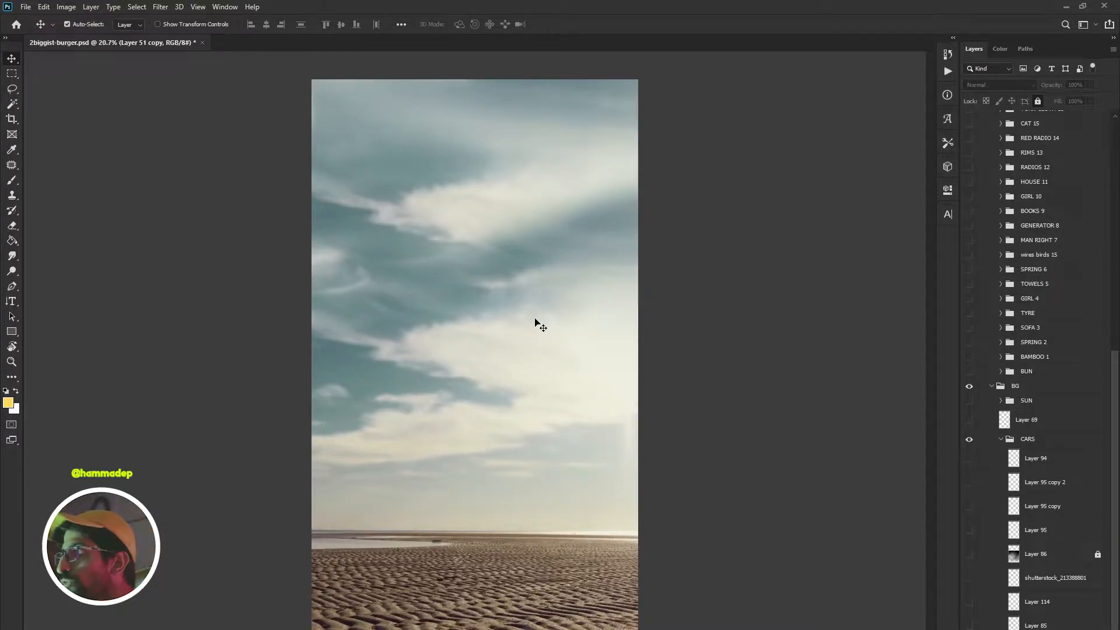
scroll(1116, 420, "up", 10)
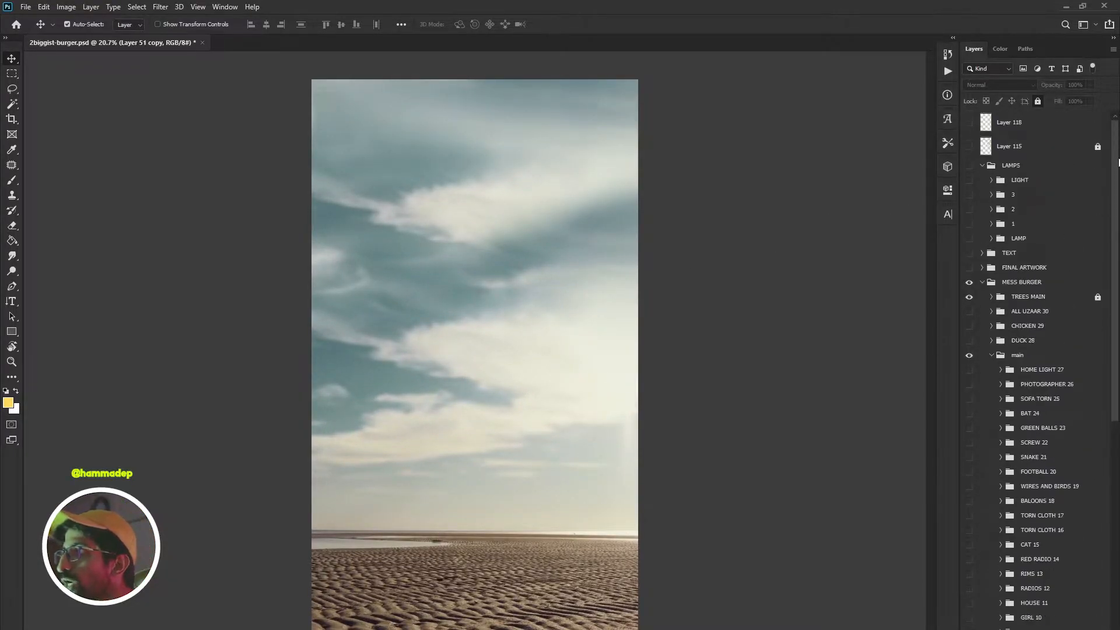
left_click(969, 252)
left_click(969, 252)
left_click(969, 267)
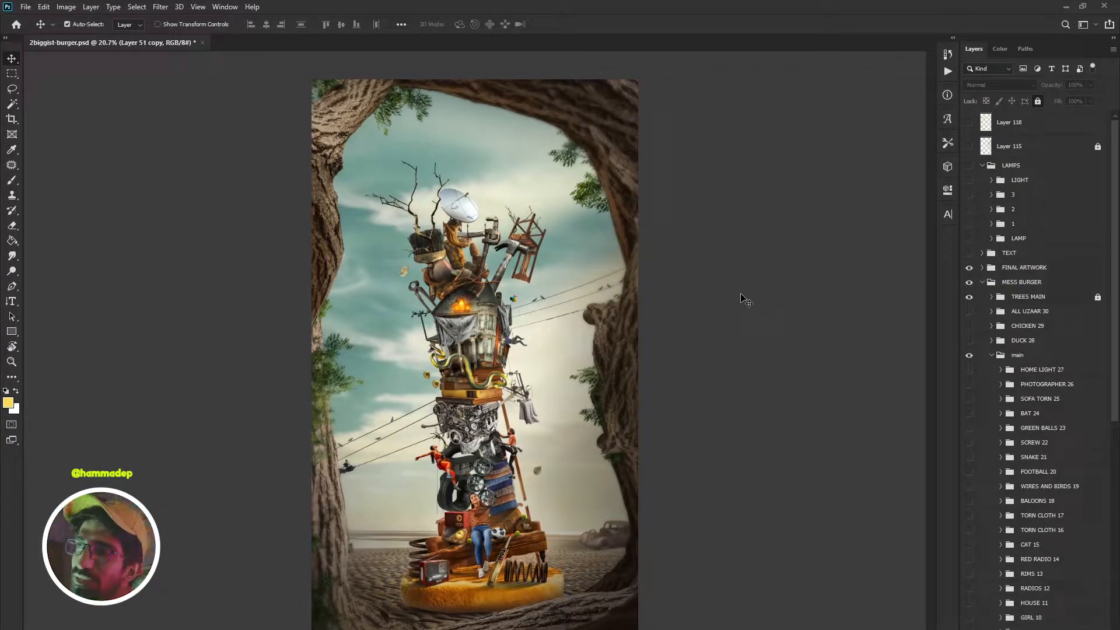
- Examine the finished composite up close from the bun base to the satellite dish, and then as a whole
scroll(514, 368, "up", 6)
left_click_drag(513, 513, 501, 322)
scroll(514, 282, "down", 3)
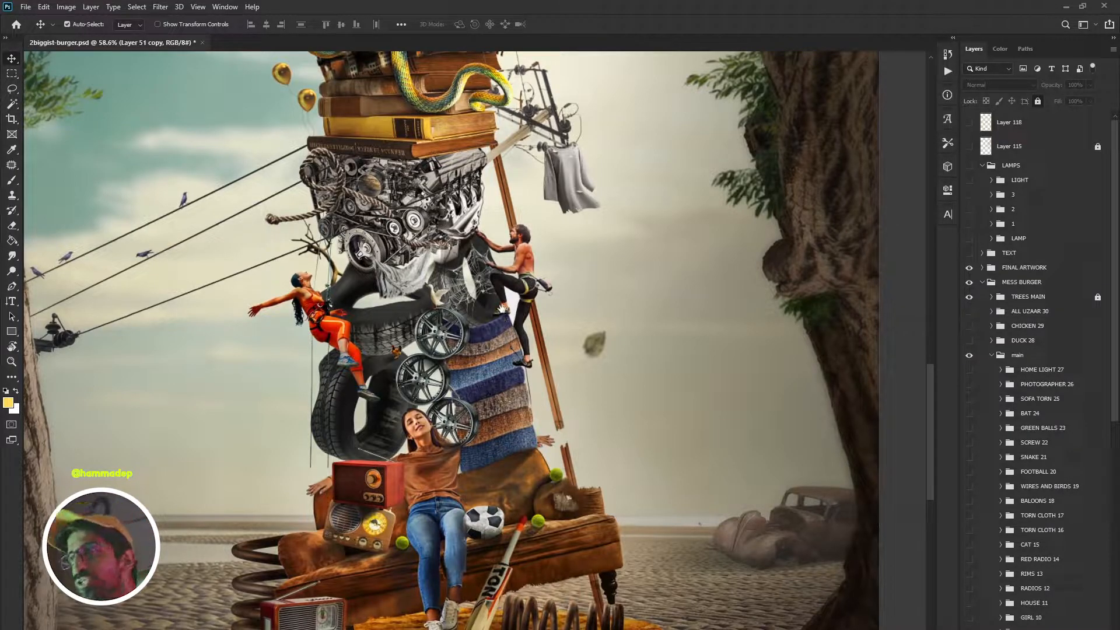
left_click_drag(505, 271, 496, 324)
left_click_drag(493, 270, 495, 319)
scroll(495, 319, "down", 2)
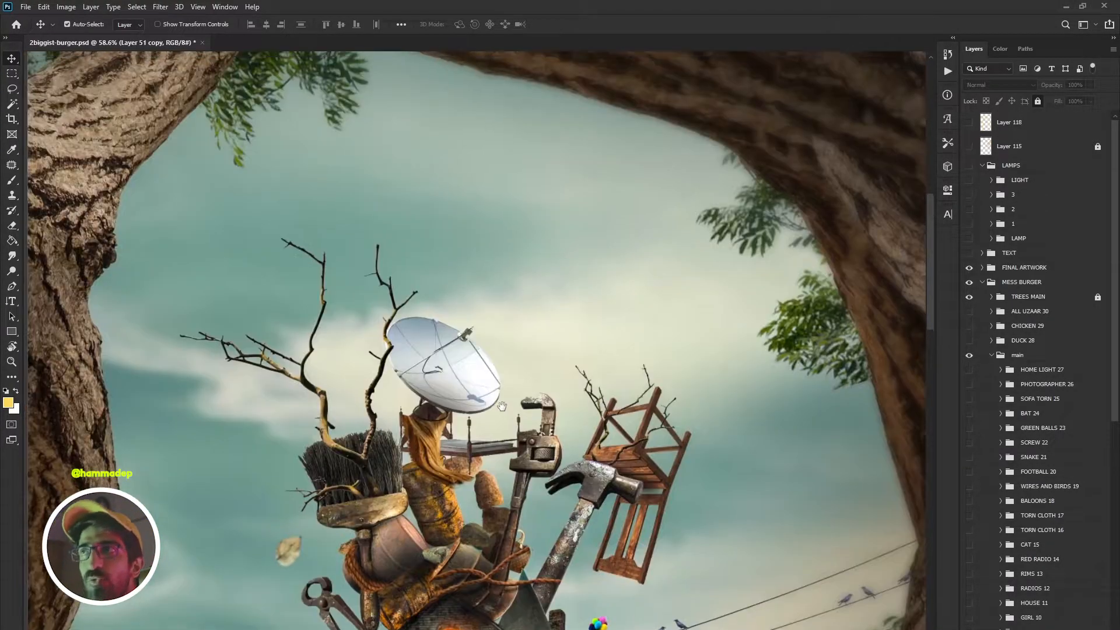
scroll(501, 403, "down", 3)
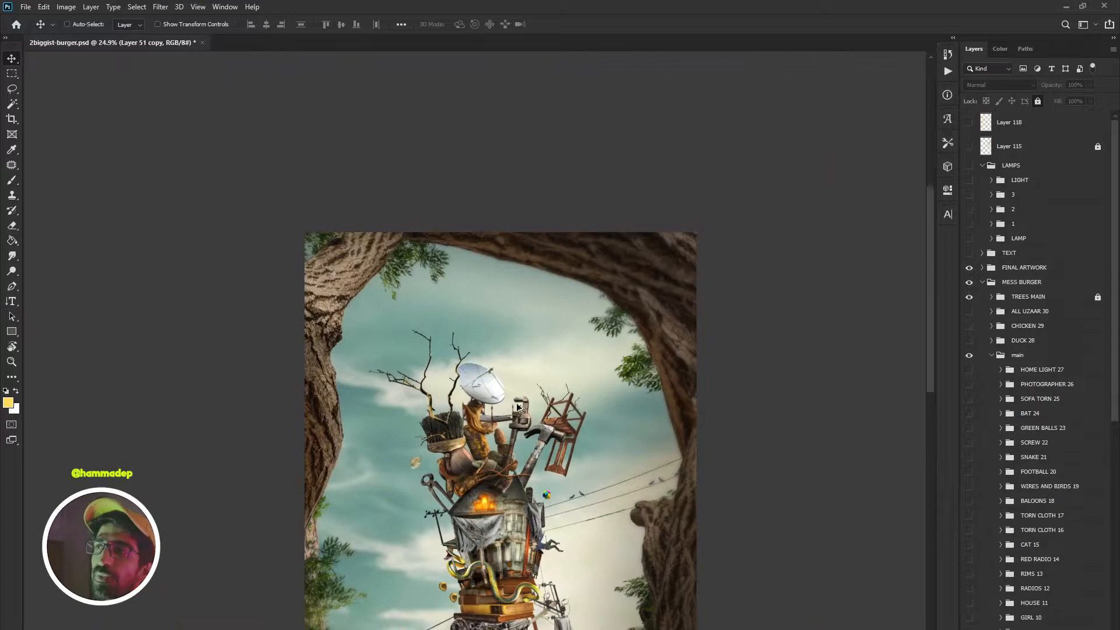
scroll(530, 315, "up", 2)
scroll(531, 318, "down", 2)
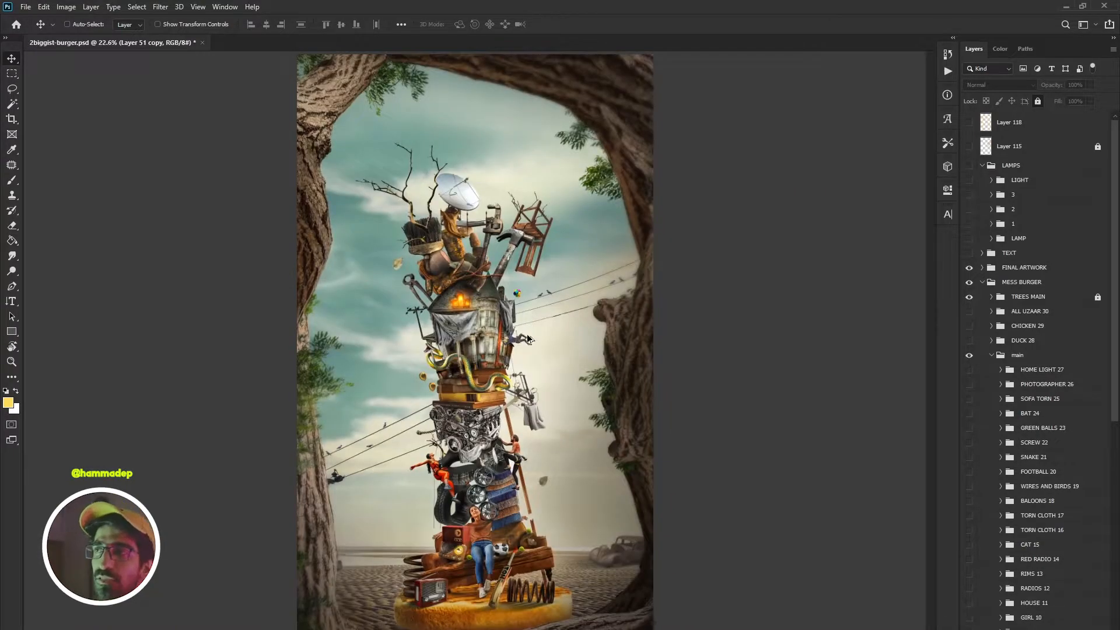
scroll(528, 333, "up", 1)
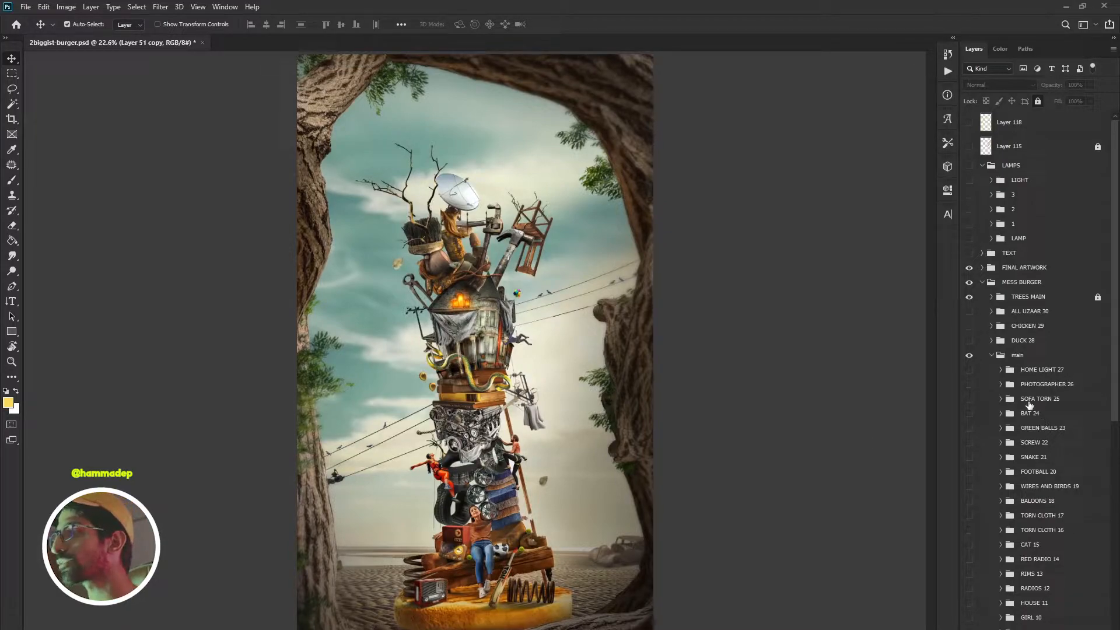
- Hide the FINAL ARTWORK group and keep the MESS BURGER group expanded
scroll(992, 396, "down", 2)
scroll(992, 396, "up", 3)
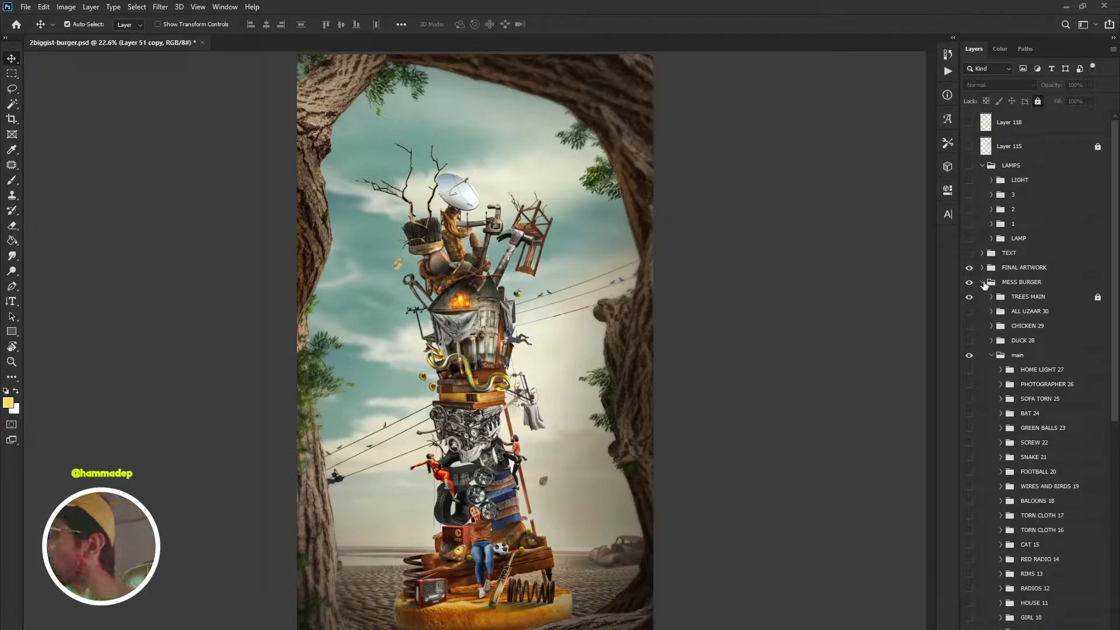
left_click(985, 284)
left_click(982, 282)
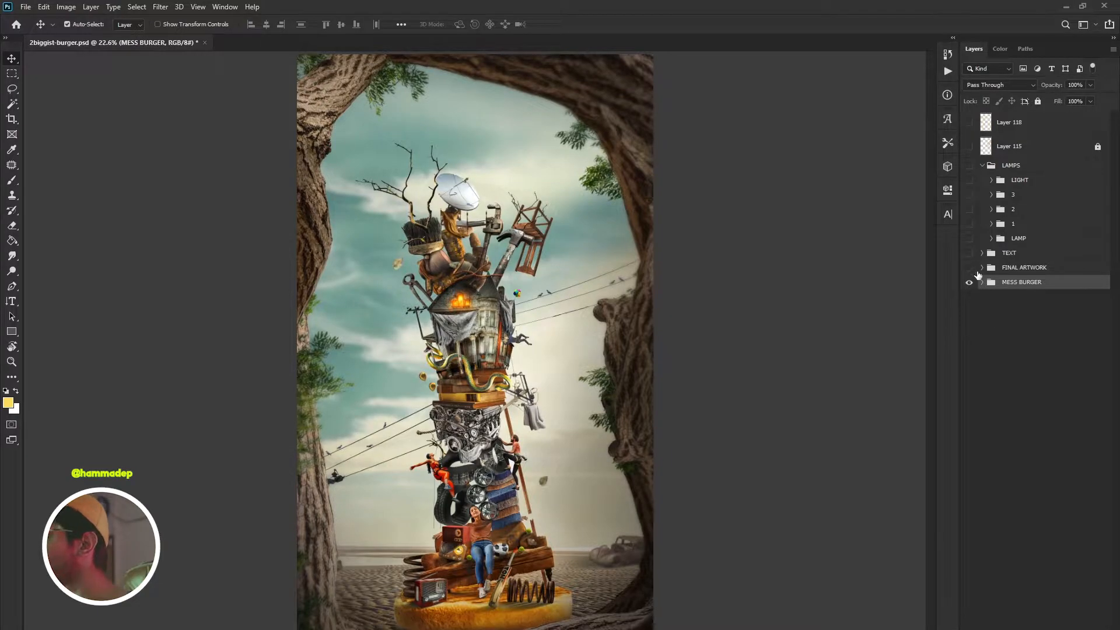
left_click(982, 282)
- Show Layer 85, the rusty car, in the CARS group of the BG group
scroll(1040, 460, "down", 8)
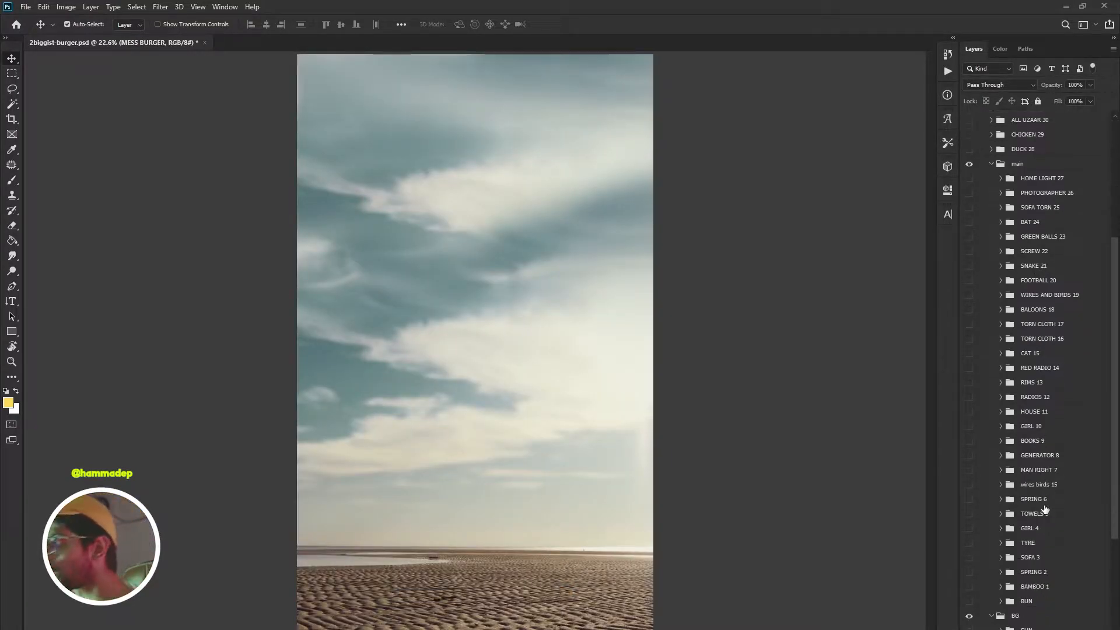
scroll(1045, 510, "down", 5)
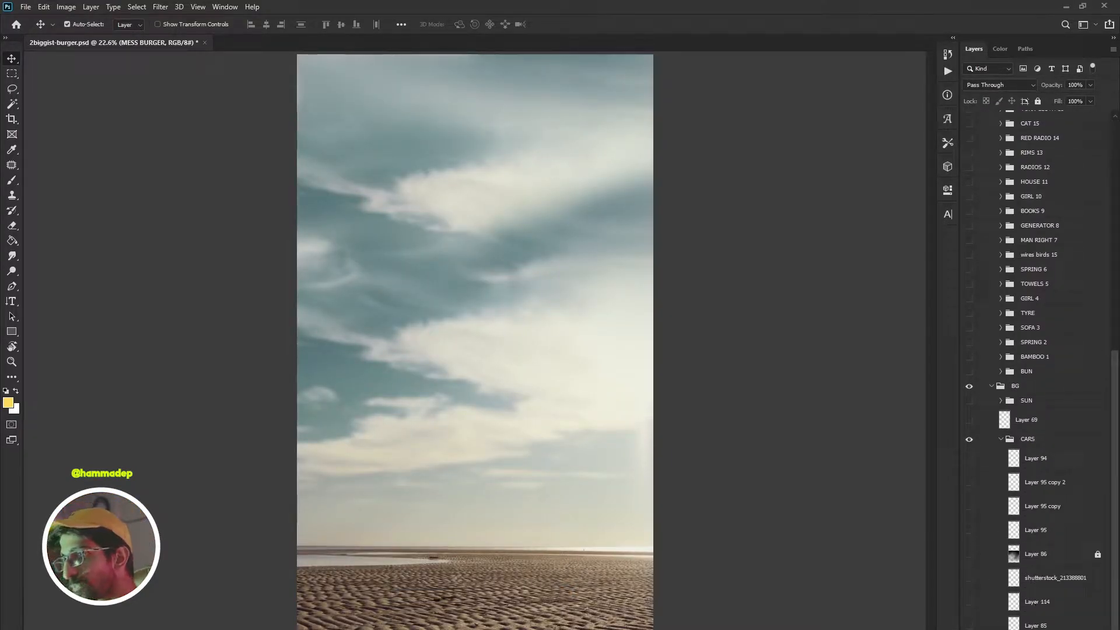
left_click(966, 629)
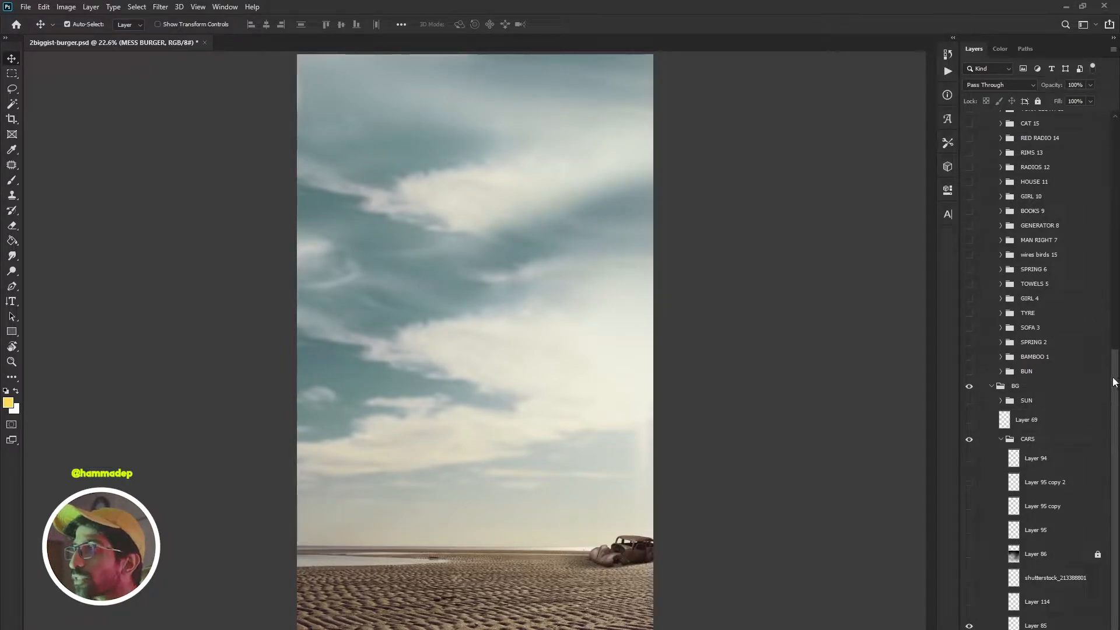
- Show the sun-ray sketch on Layer 115 and keep the outline sketch on Layer 118 hidden
scroll(1114, 392, "up", 10)
left_click(970, 146)
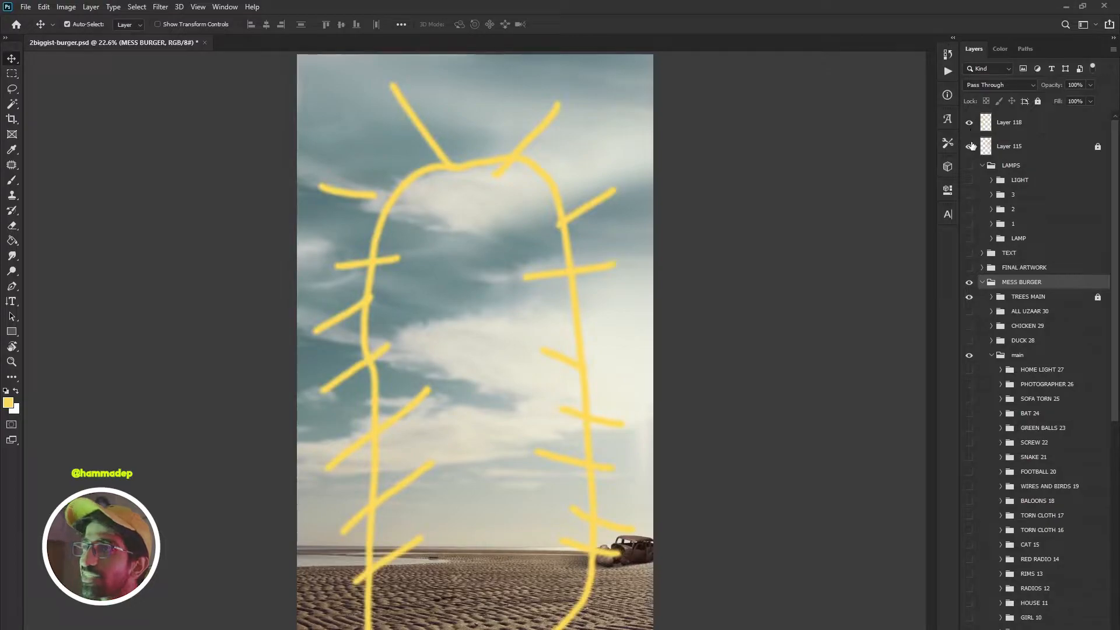
left_click(969, 123)
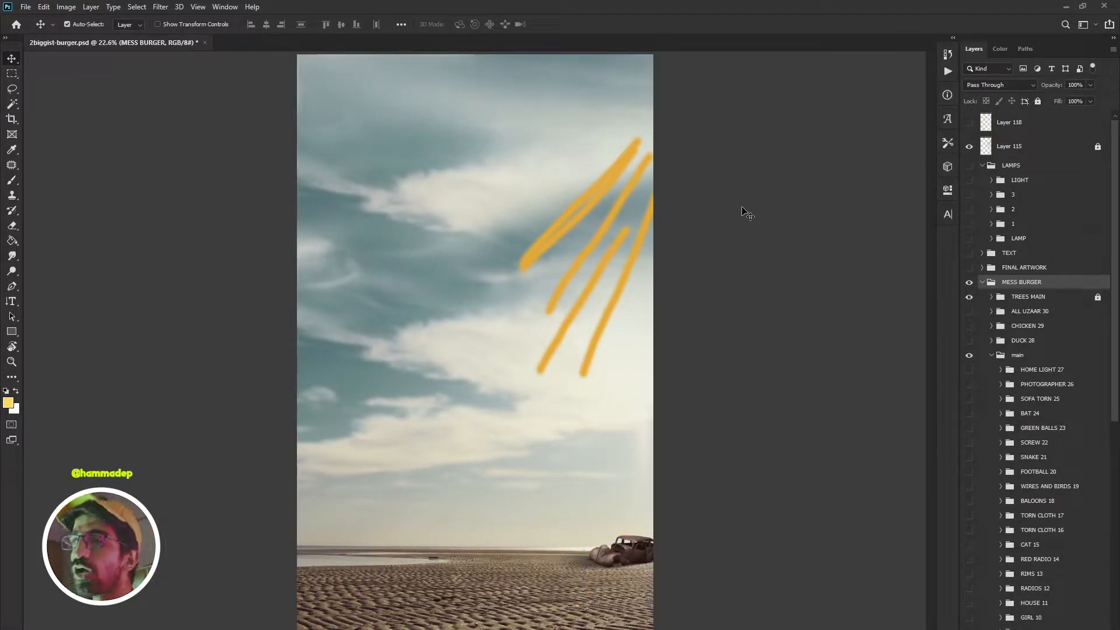
- Show Layer 114, shutterstock_213388801 and Layer 86 in the CARS group
scroll(684, 247, "down", 2)
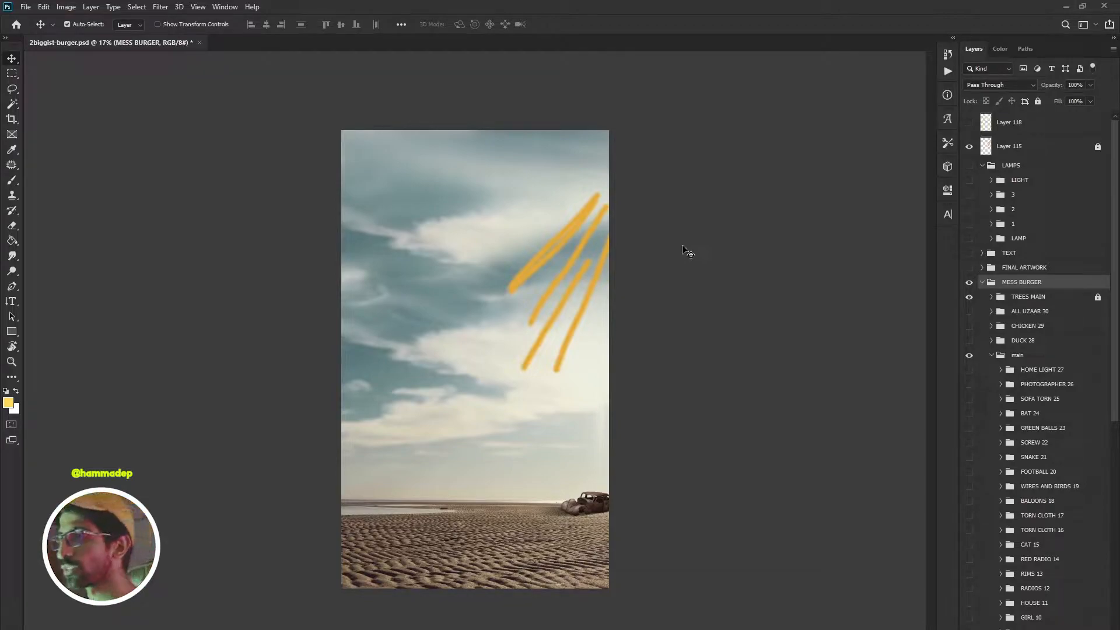
scroll(629, 297, "down", 2)
scroll(1050, 622, "down", 5)
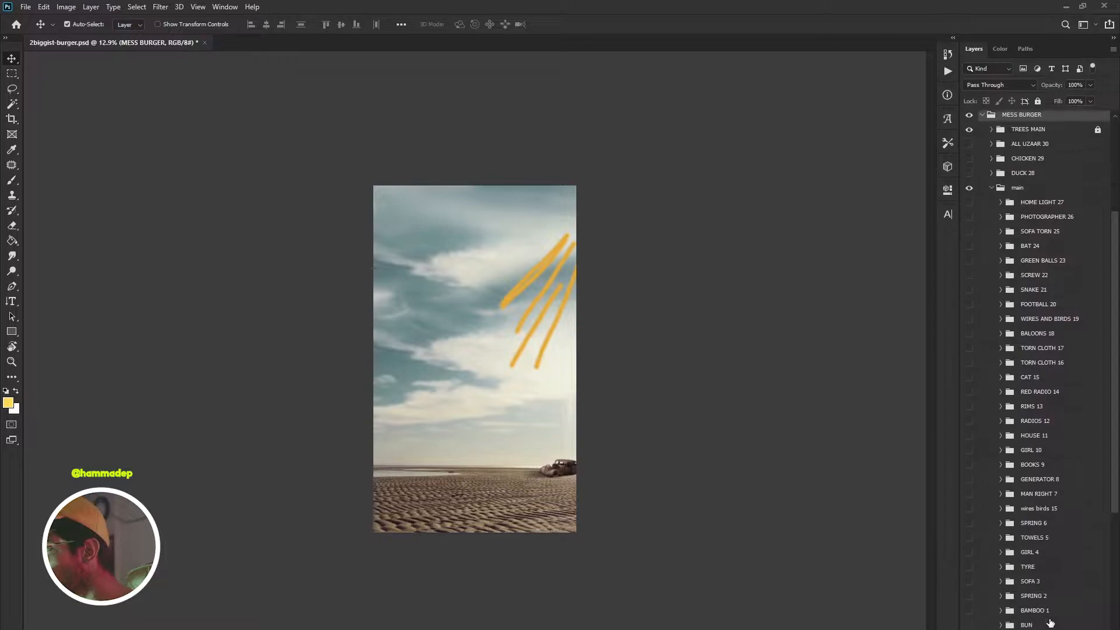
scroll(1050, 622, "down", 10)
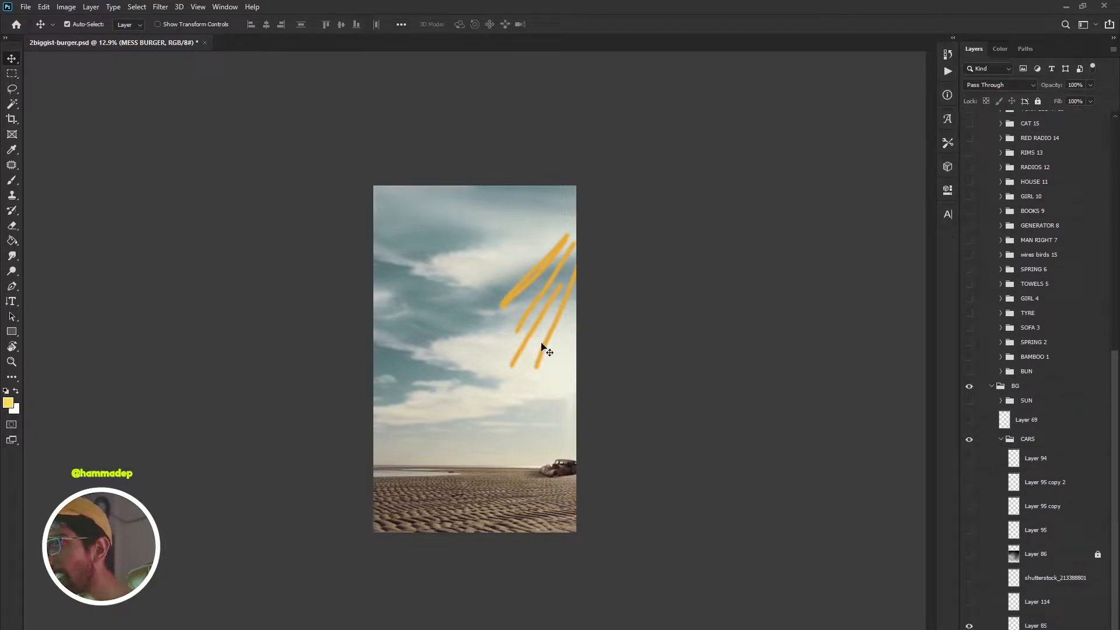
scroll(542, 295, "up", 2)
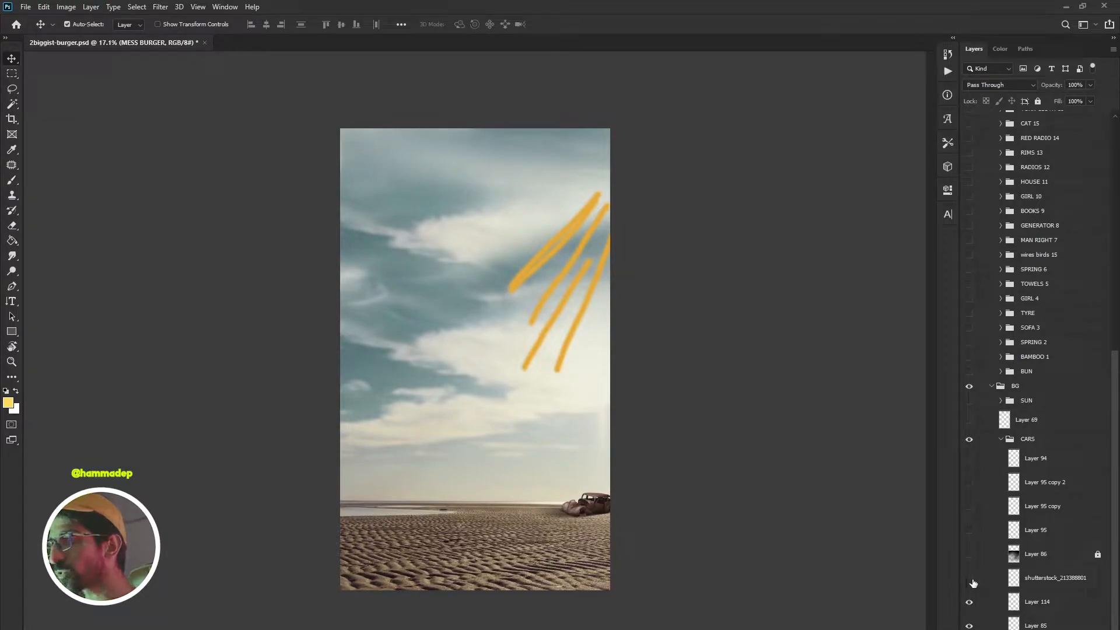
left_click(969, 560)
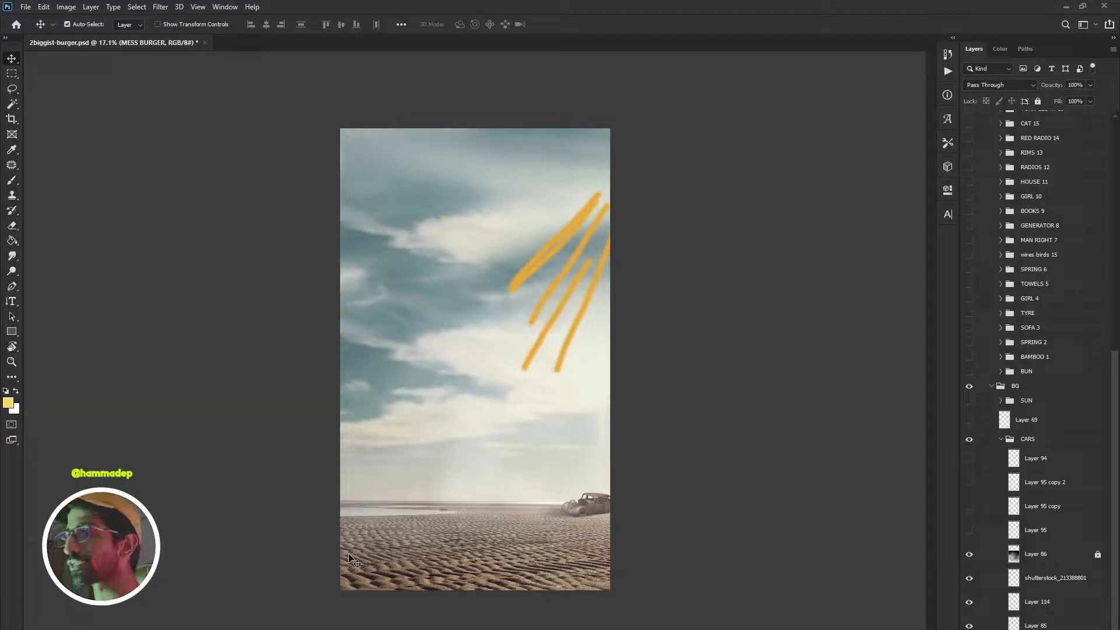
- Show Layer 95, Layer 95 copy, Layer 95 copy 2 and Layer 94 for the second car, and inspect it up close
left_click(970, 531)
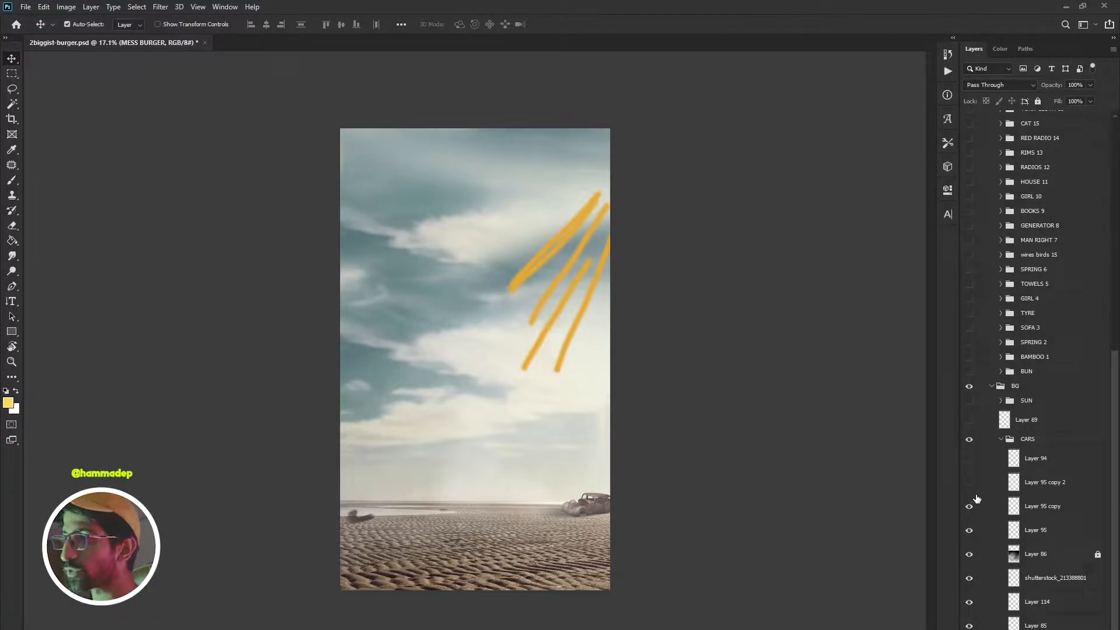
left_click_drag(969, 482, 969, 507)
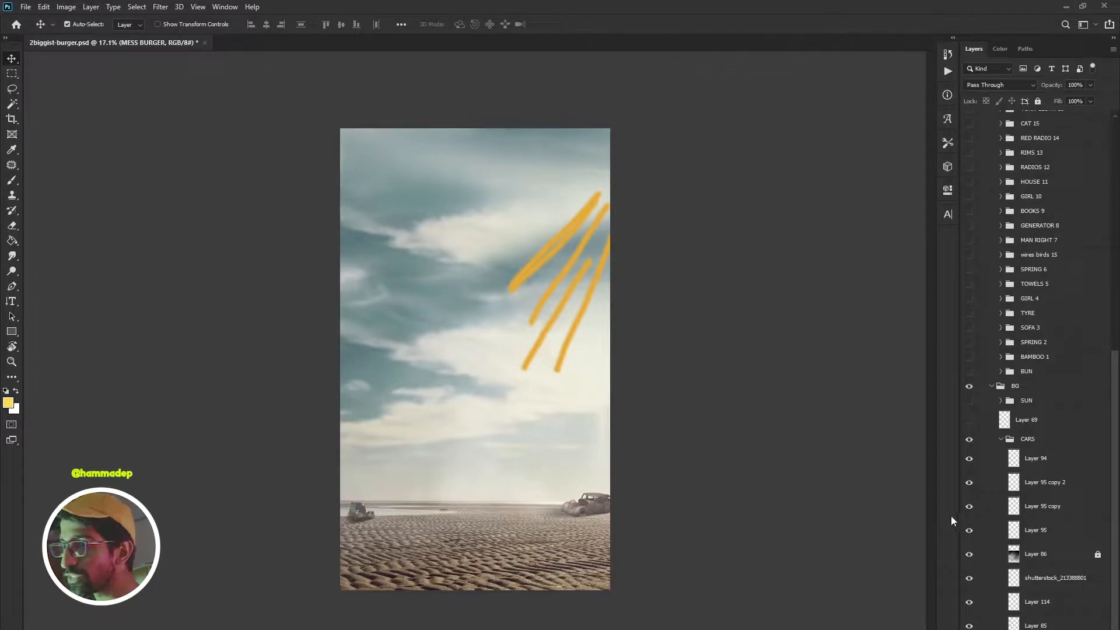
left_click(969, 461)
left_click(969, 462)
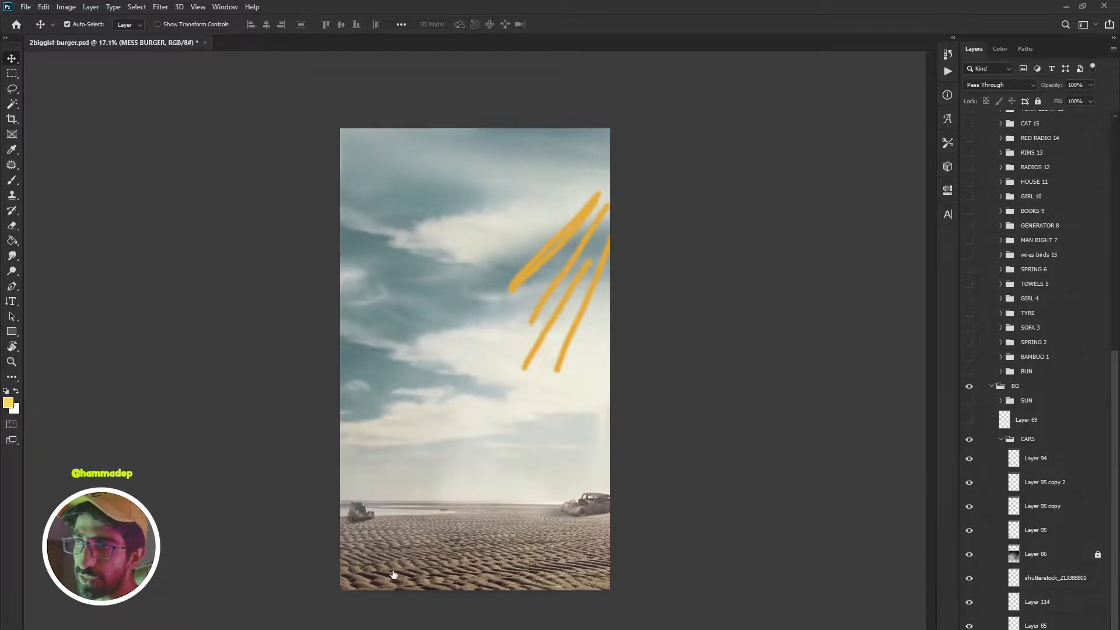
scroll(328, 528, "up", 5)
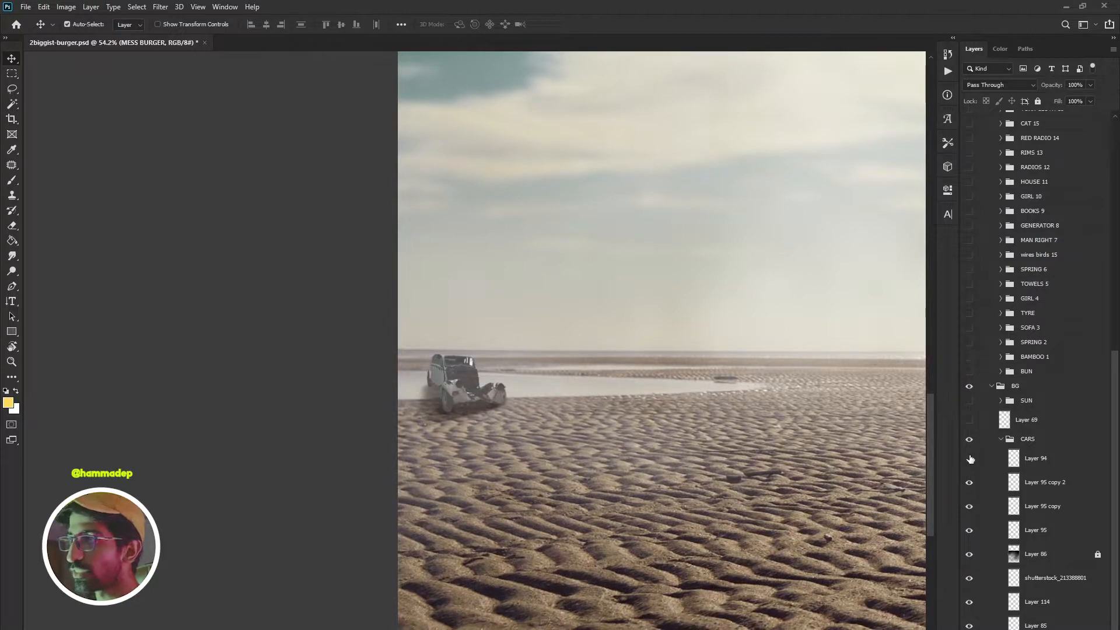
left_click_drag(773, 448, 577, 475)
- Show Layer 69 and the SUN group in the BG group, toggling SUN to compare its lighting effect
left_click(979, 419)
left_click_drag(969, 401, 970, 420)
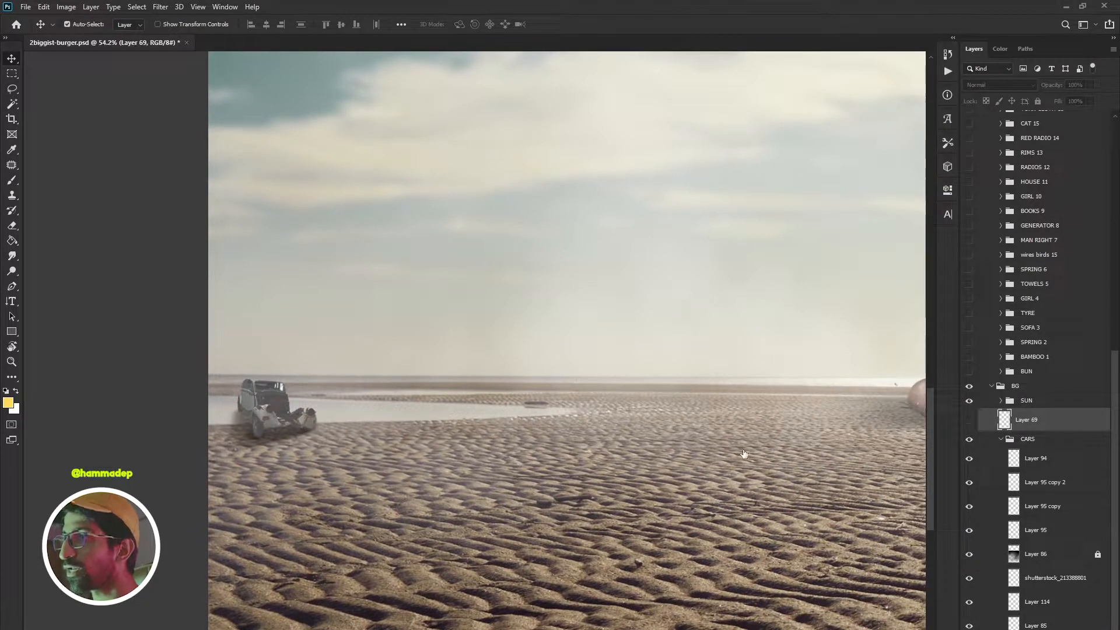
scroll(617, 445, "down", 5)
left_click(969, 402)
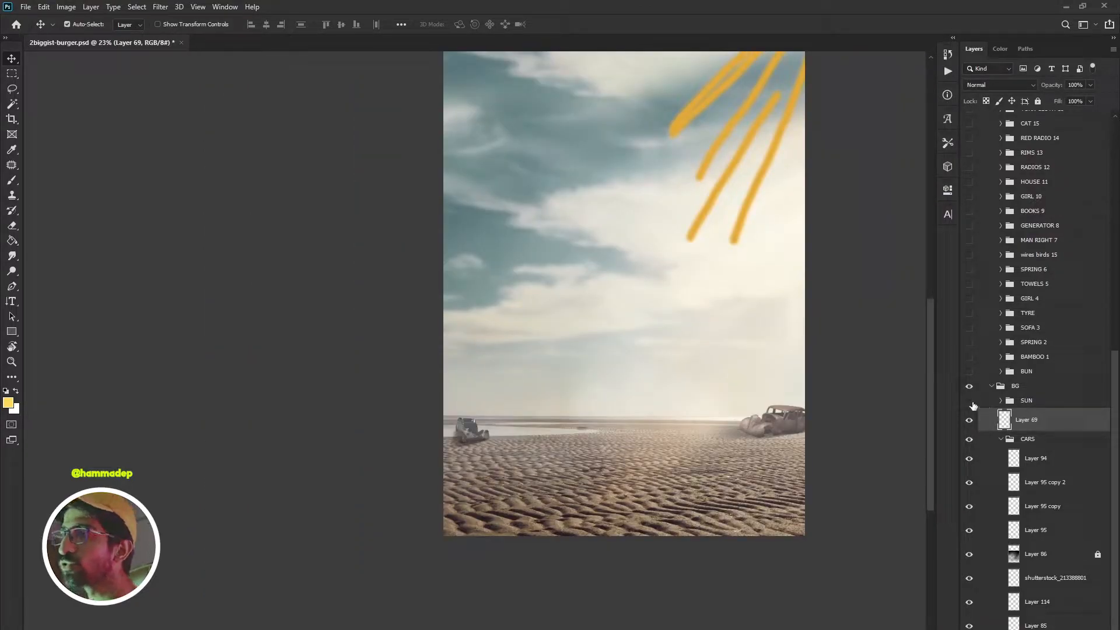
left_click(970, 402)
- Hide the sun-ray sketch on Layer 115
scroll(1065, 473, "up", 10)
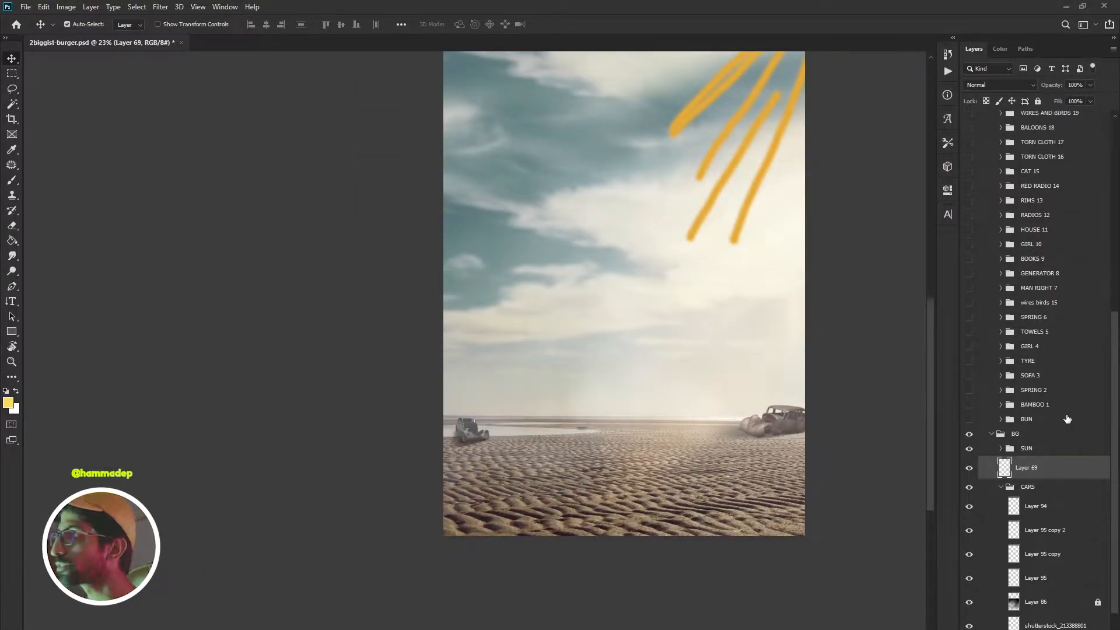
scroll(984, 138, "up", 4)
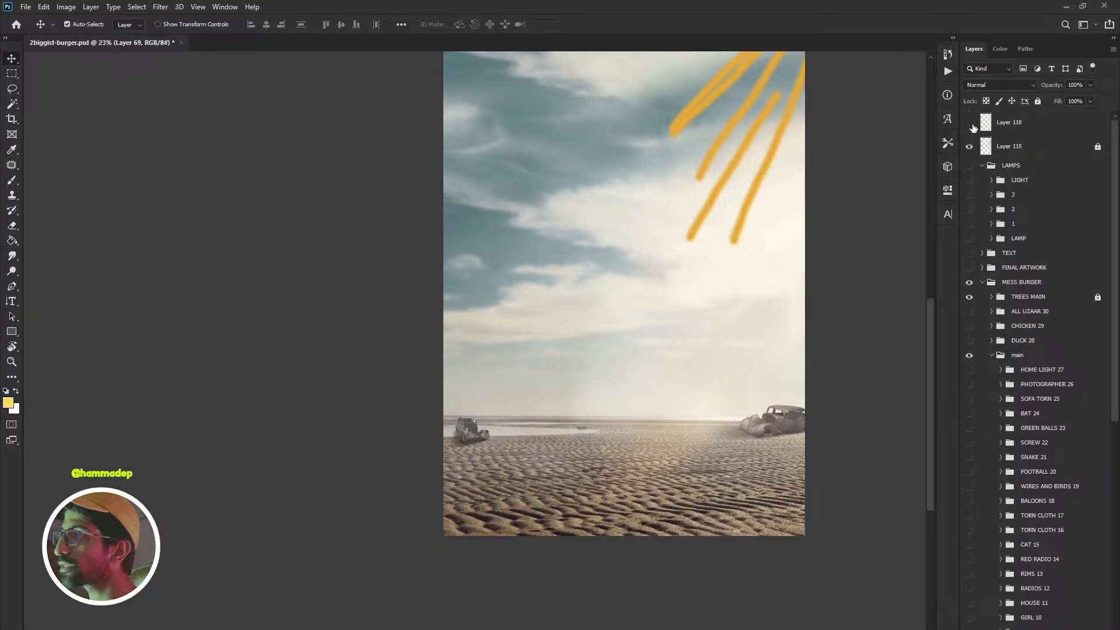
left_click(969, 146)
scroll(600, 459, "right", 3)
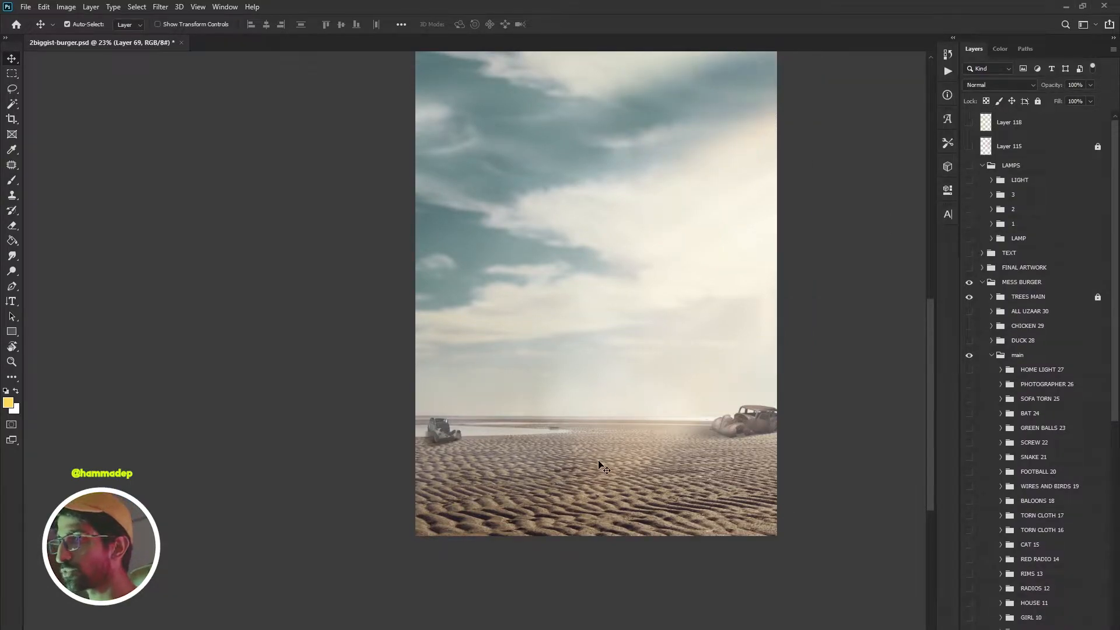
scroll(572, 472, "up", 4)
- Show the BUN group at the bottom of the main group
scroll(1045, 542, "down", 11)
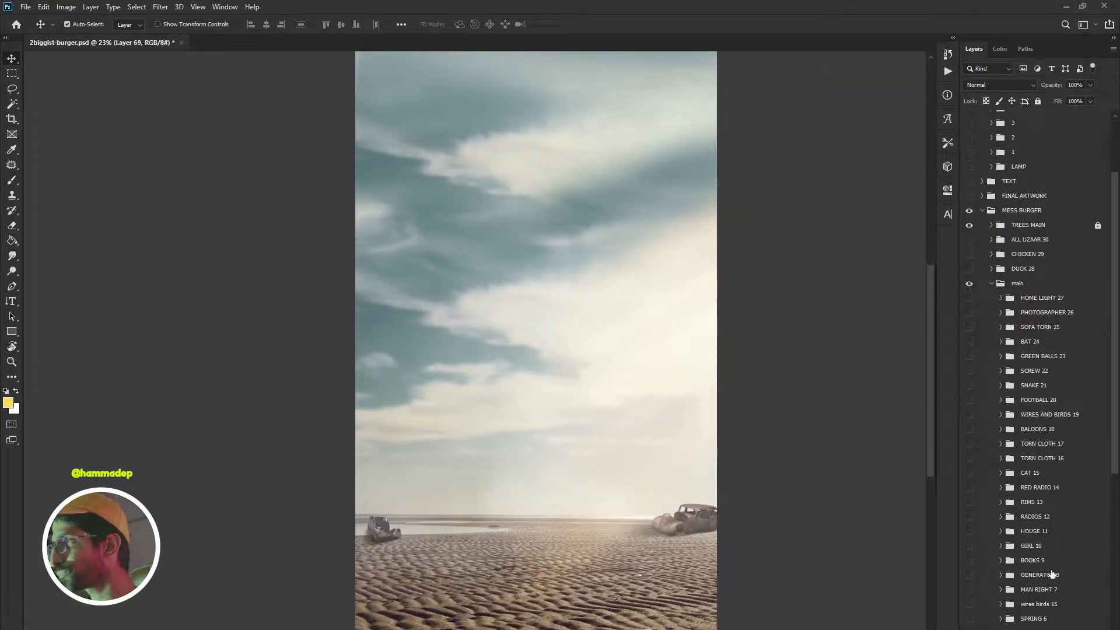
scroll(1004, 516, "down", 1)
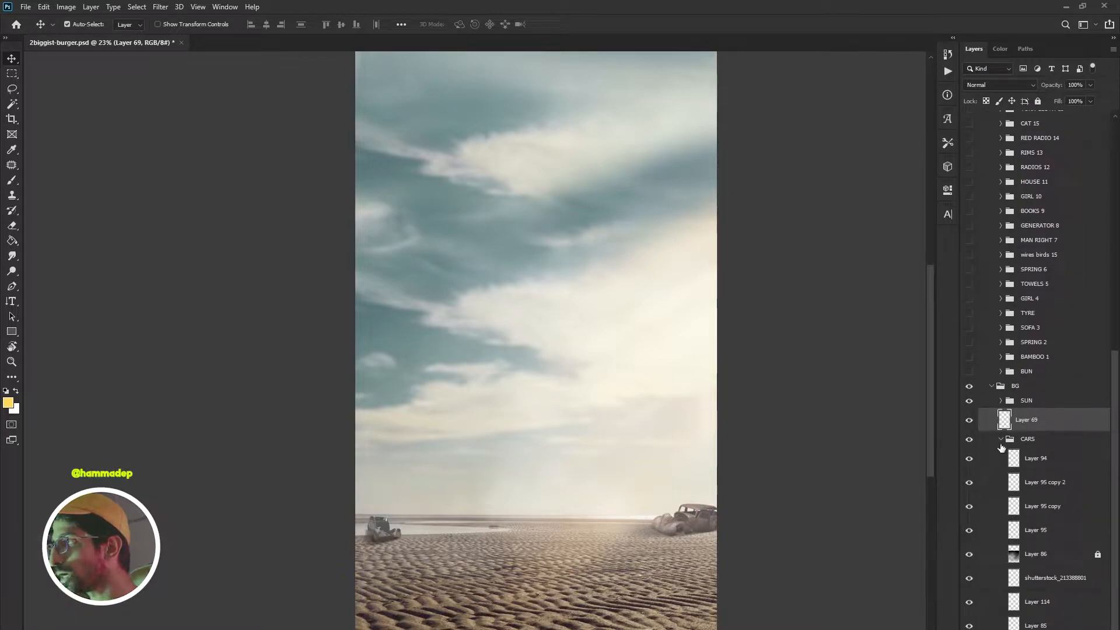
scroll(986, 542, "up", 5)
left_click(969, 563)
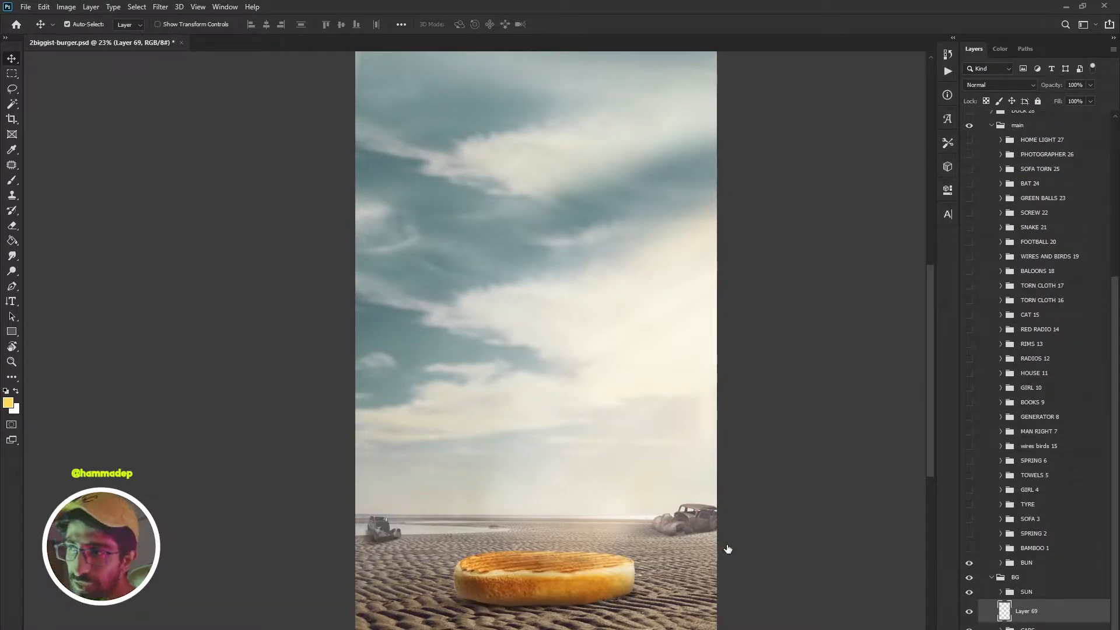
- Expand the BUN group and hide Layer 54 and Layer 3, keeping only Layer 116 and BUN shown
left_click(1001, 563)
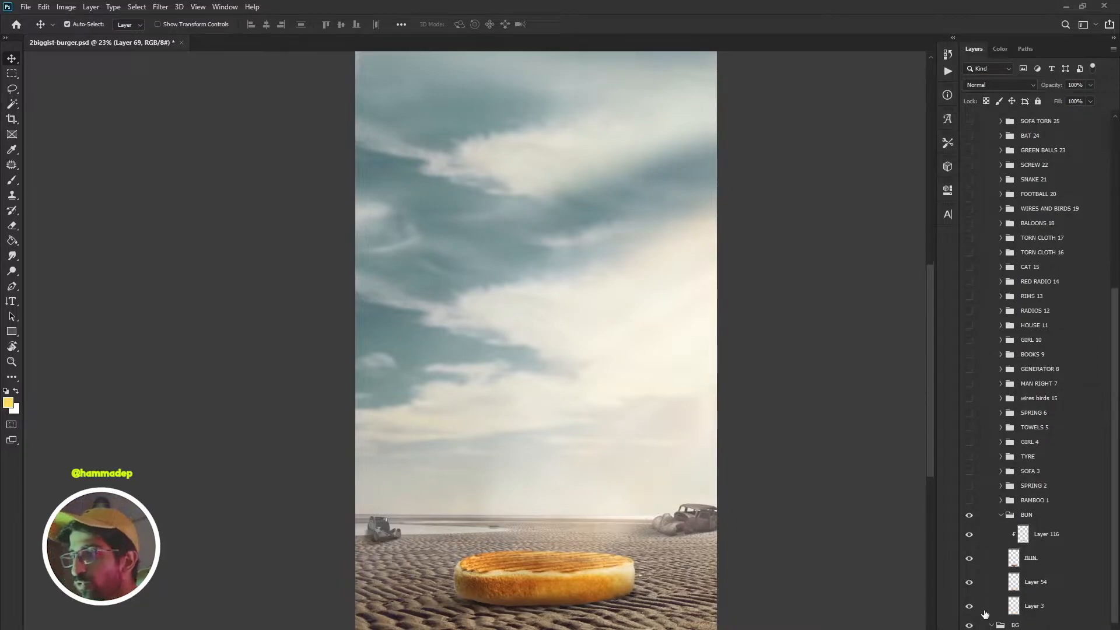
left_click(969, 535)
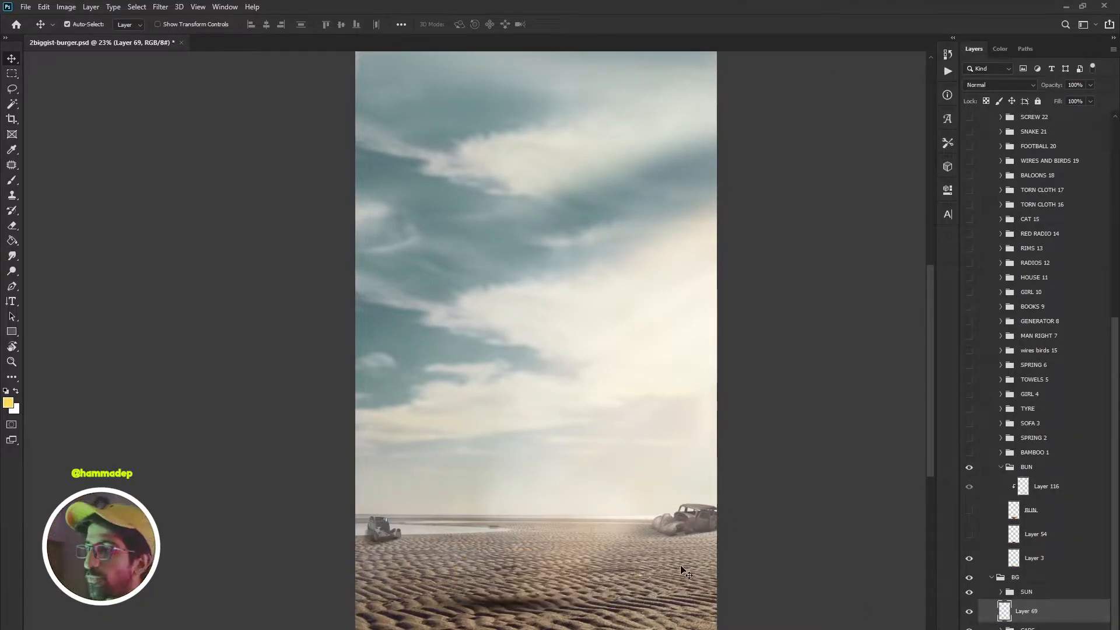
left_click(969, 558)
left_click(969, 511)
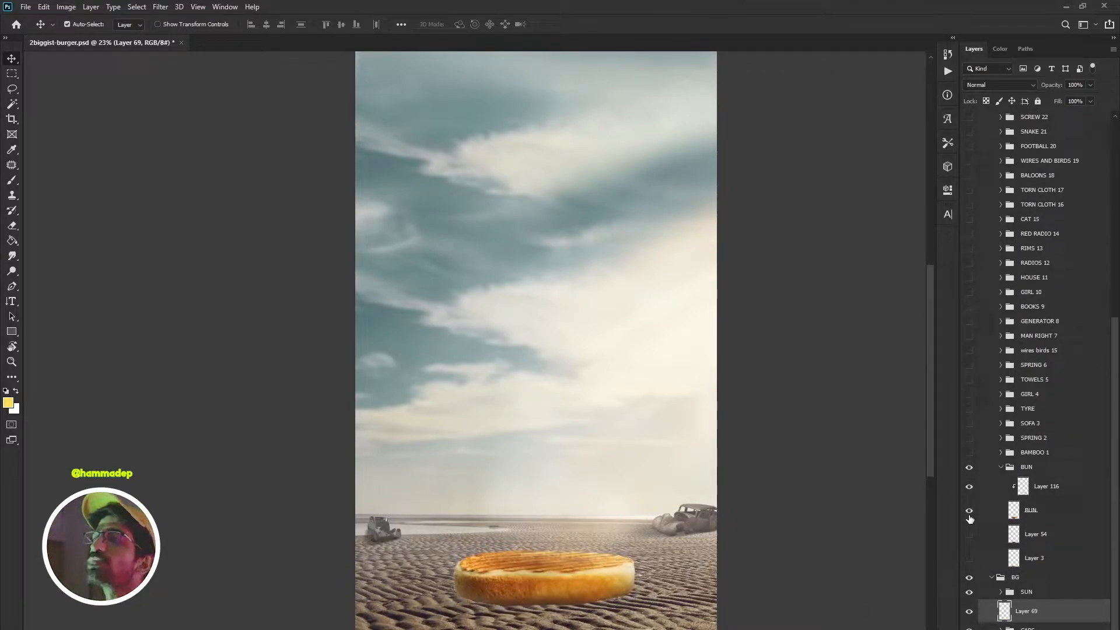
- Show Layer 54 and Layer 3 to add the shadows beneath the bun, inspecting its base up close
left_click_drag(460, 547, 445, 465)
scroll(511, 514, "up", 2)
scroll(510, 515, "up", 4)
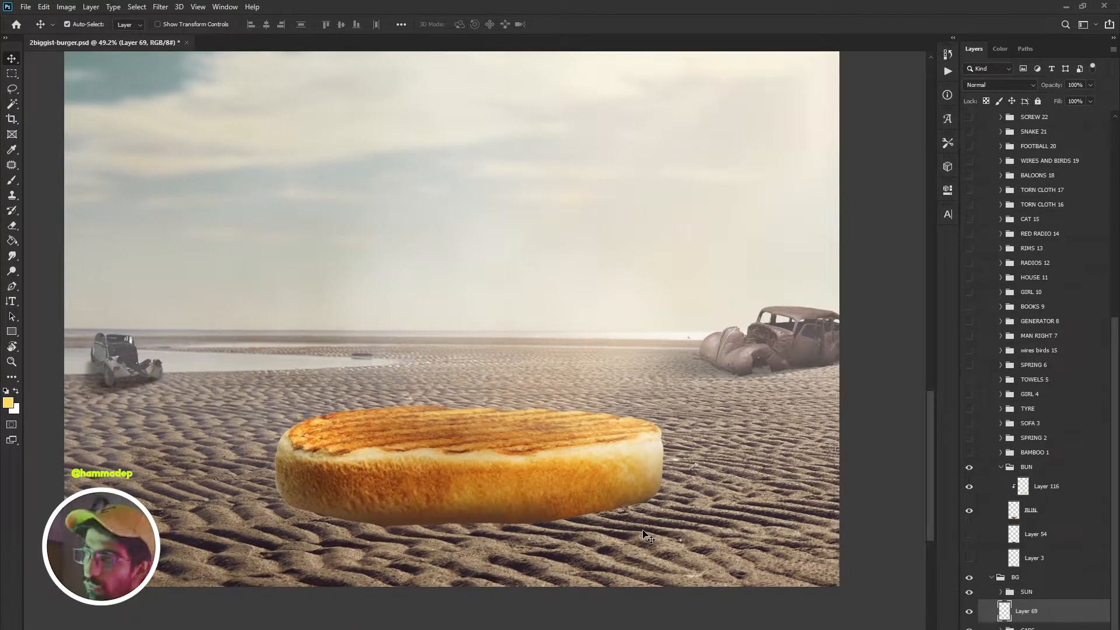
scroll(758, 475, "left", 1)
left_click(969, 534)
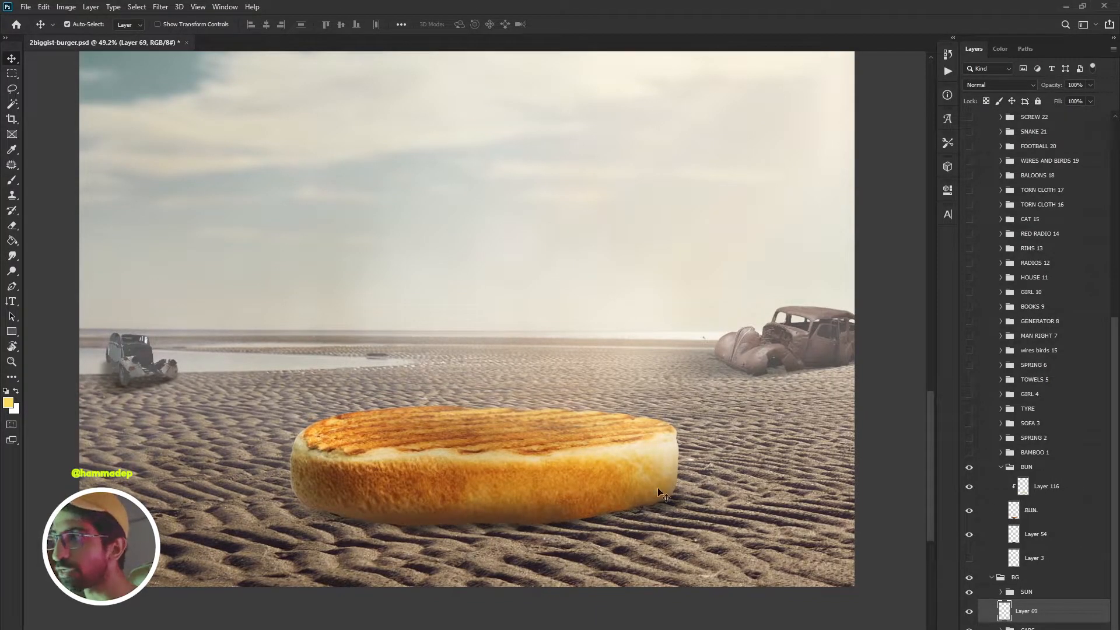
left_click(969, 558)
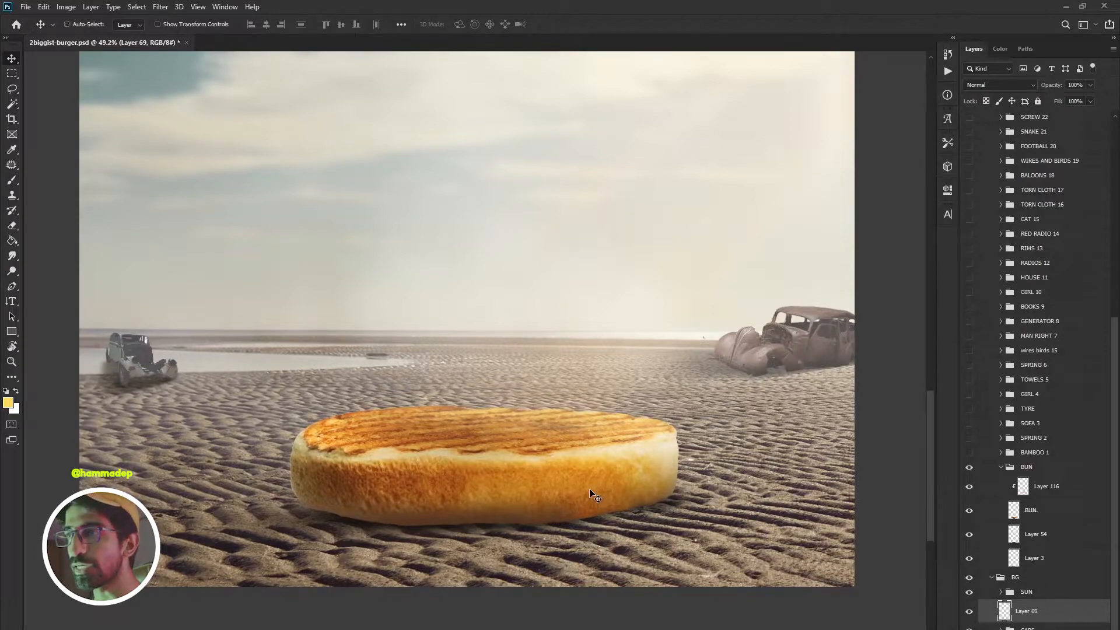
- Fit the whole artwork in view and collapse the BUN and BG groups
key("ctrl+0")
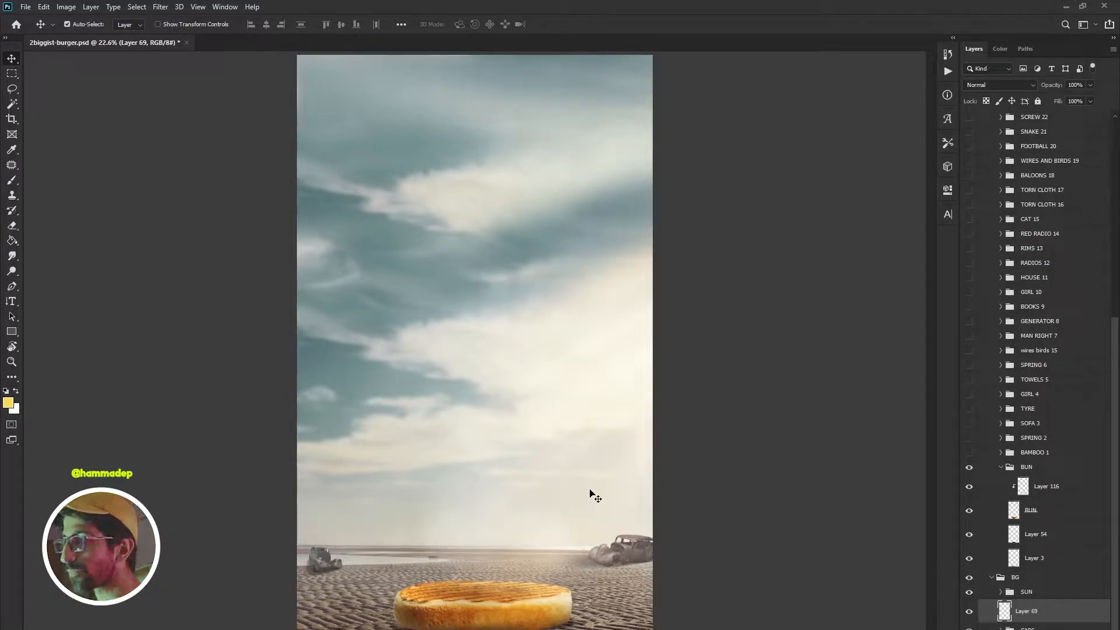
left_click(1000, 467)
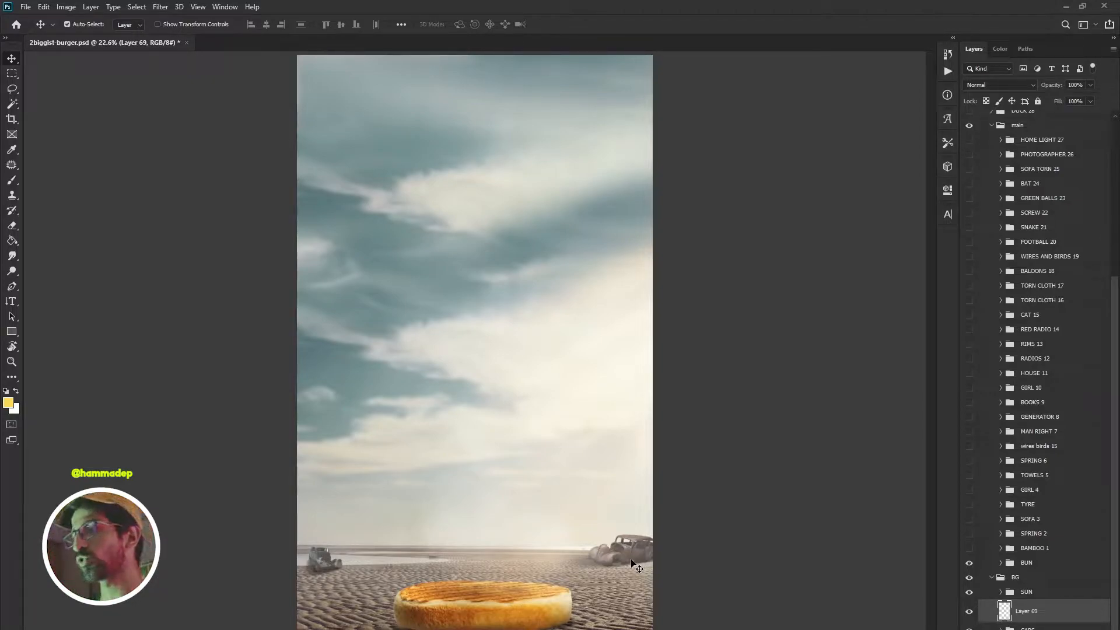
left_click(994, 579)
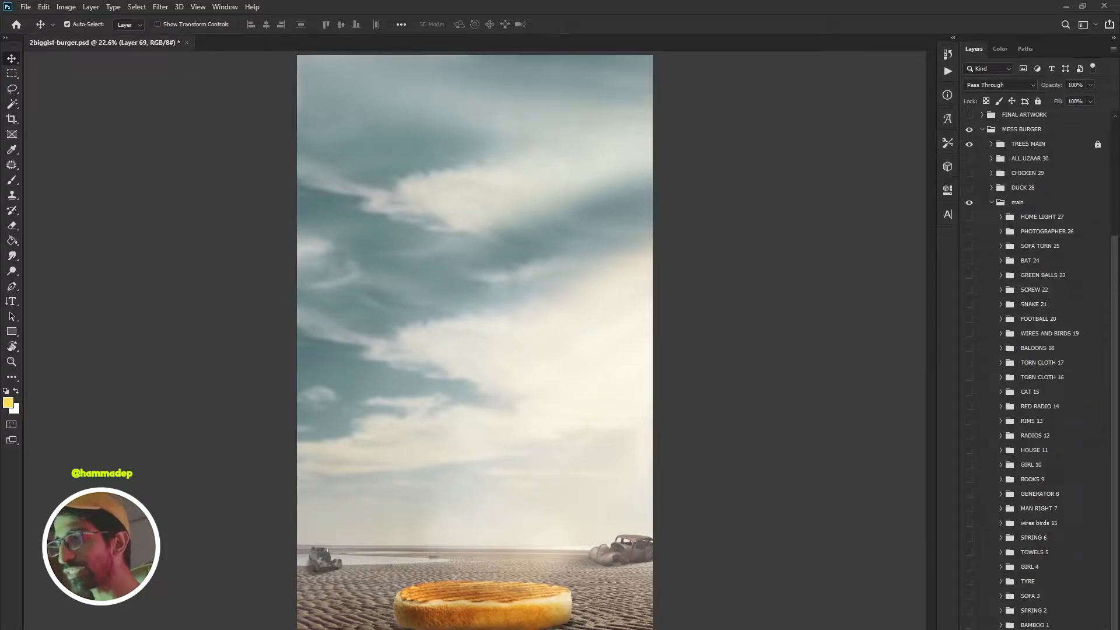
- Show the BAMBOO 1, SPRING 2 and SOFA 3 groups on the bun and inspect the torn sofa up close
left_click(970, 625)
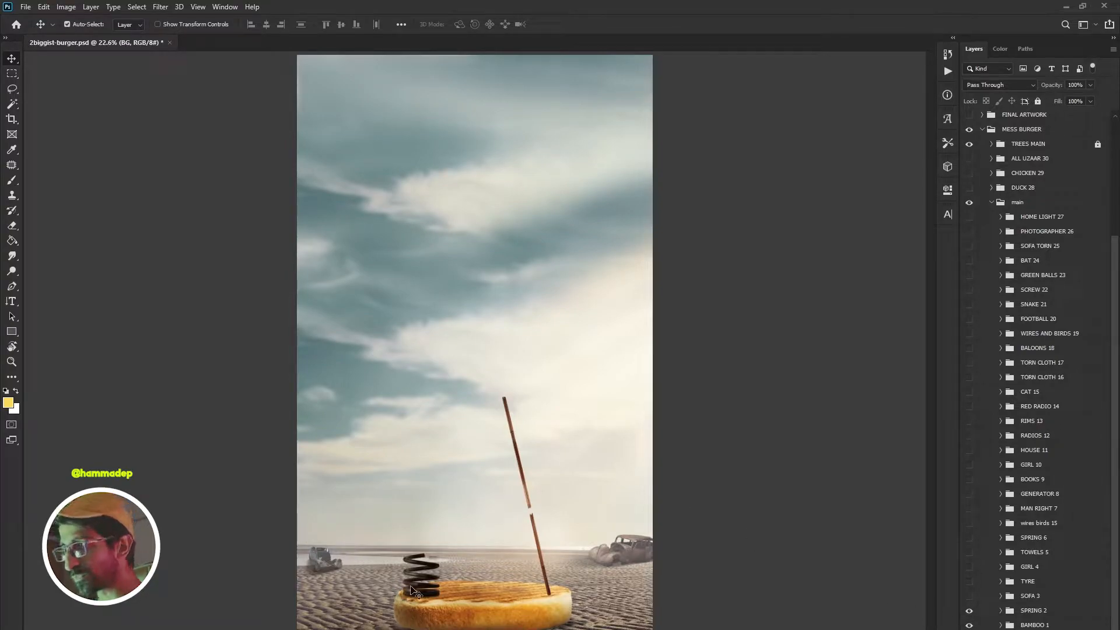
left_click(969, 596)
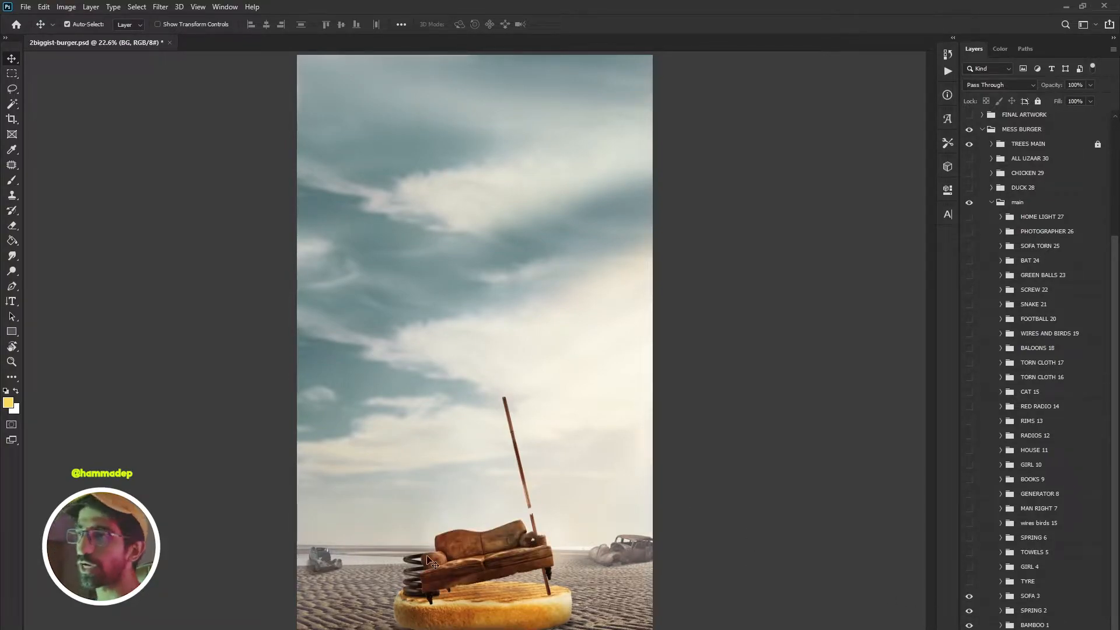
scroll(478, 570, "up", 5)
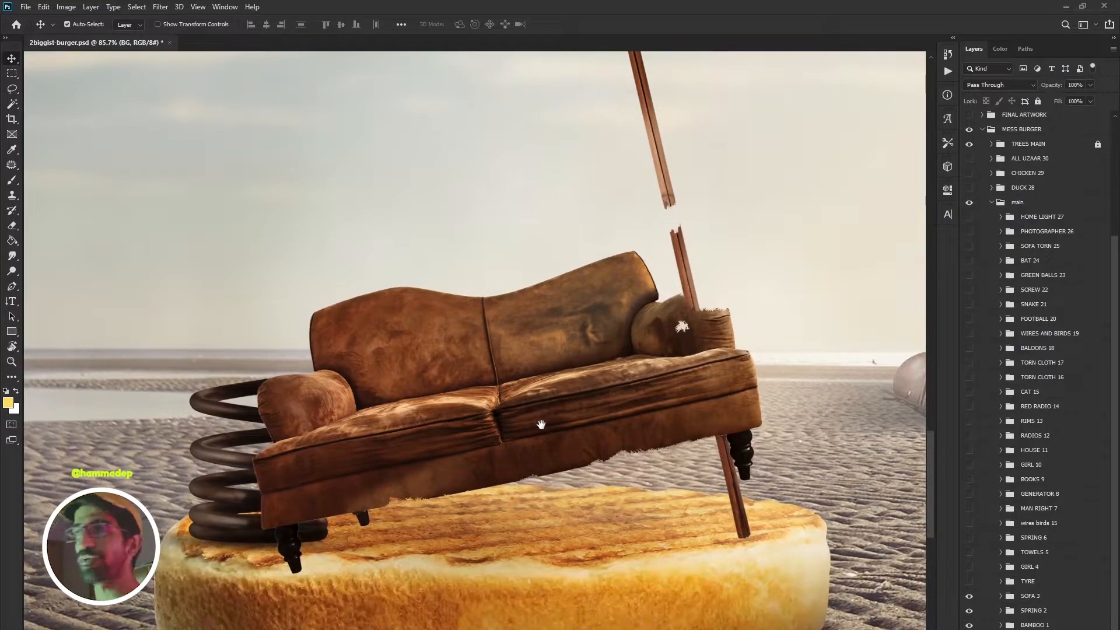
scroll(653, 365, "up", 5)
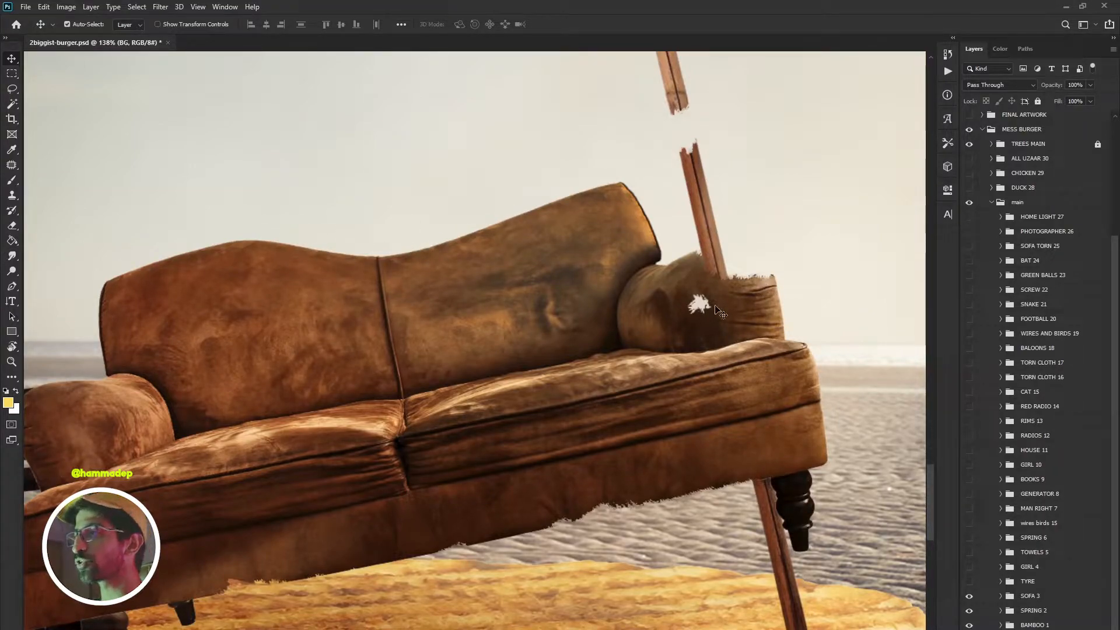
- Show the TYRE group above the sofa and inspect the stacked tyres
left_click(969, 581)
scroll(477, 349, "down", 5)
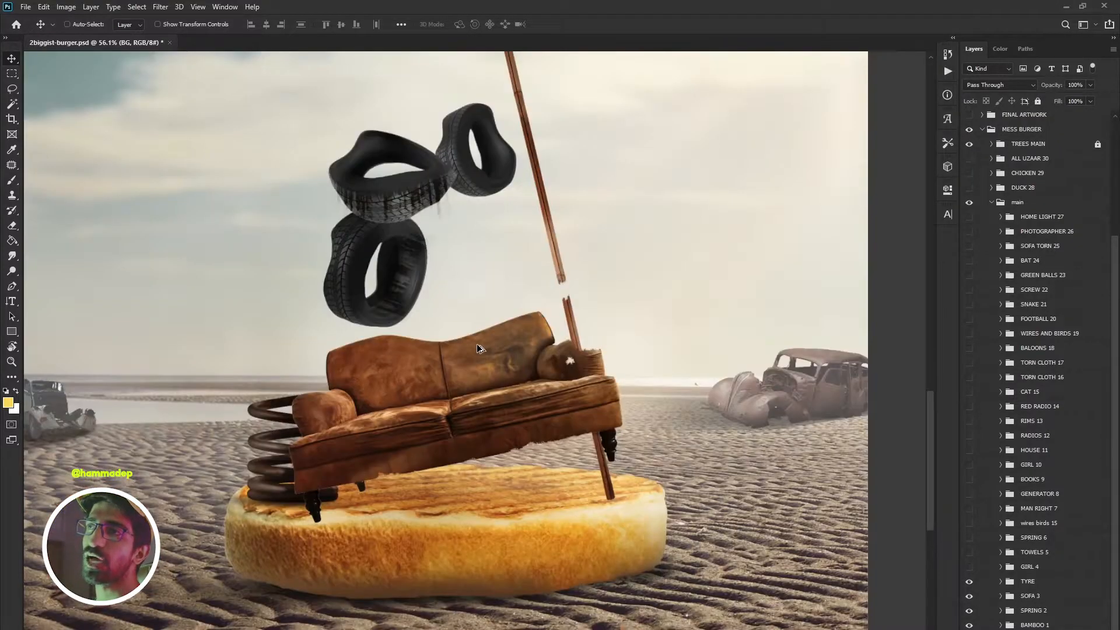
scroll(445, 333, "up", 3)
- Try moving Layer 91 copy in the TYRE group, undo the move and collapse the group
mouse_move(395, 303)
left_mouse_down()
mouse_move(413, 337)
mouse_move(454, 362)
mouse_move(481, 318)
mouse_move(392, 417)
mouse_move(376, 472)
mouse_move(465, 500)
left_mouse_up()
key("ctrl+z")
scroll(436, 391, "down", 2)
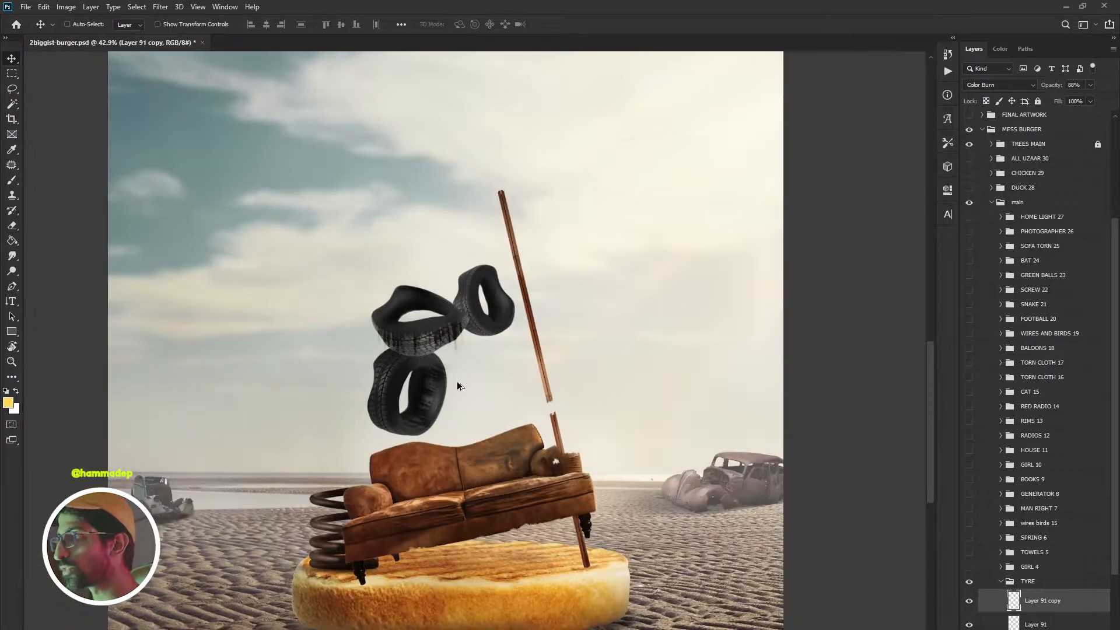
scroll(457, 386, "up", 1)
left_click(1000, 582)
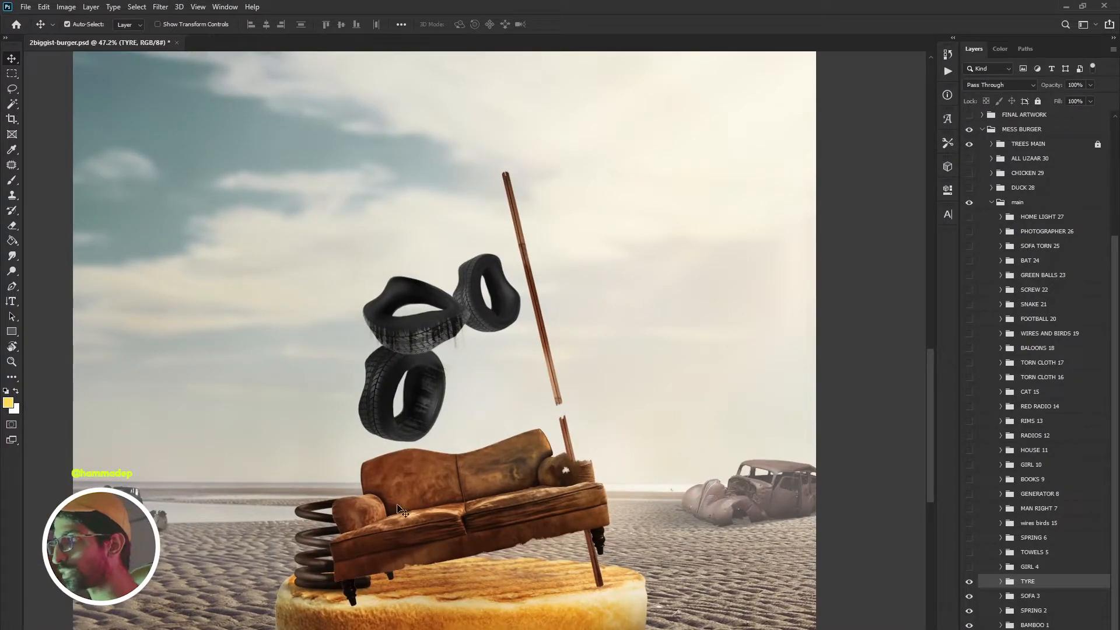
- Show the GIRL 4 group on the sofa, try moving its Layer 9 and undo the move
left_click(969, 567)
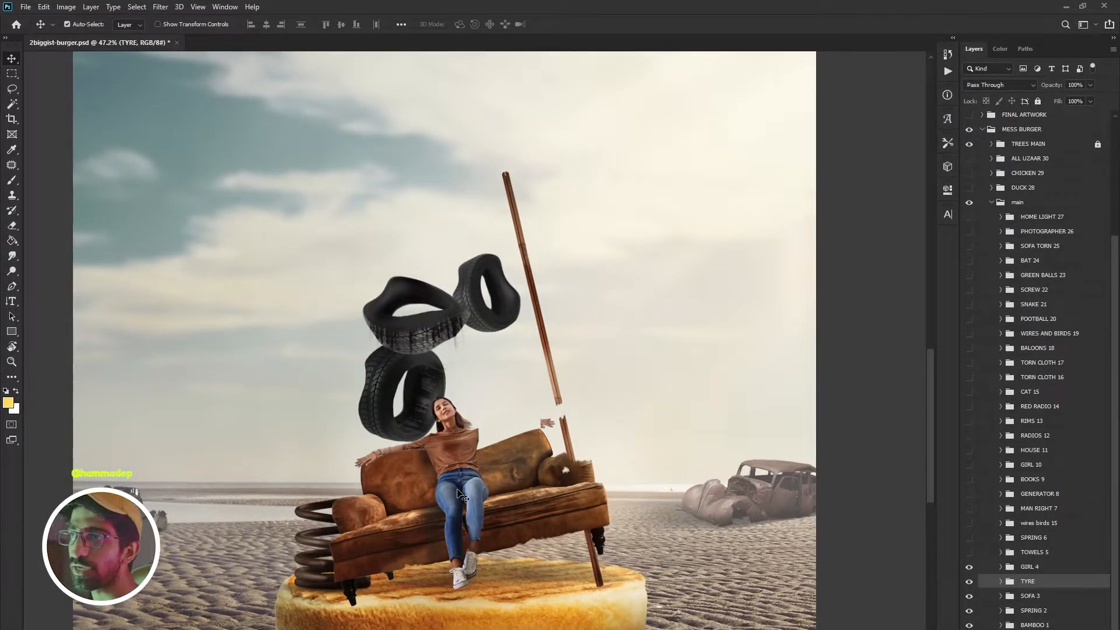
scroll(460, 496, "up", 5)
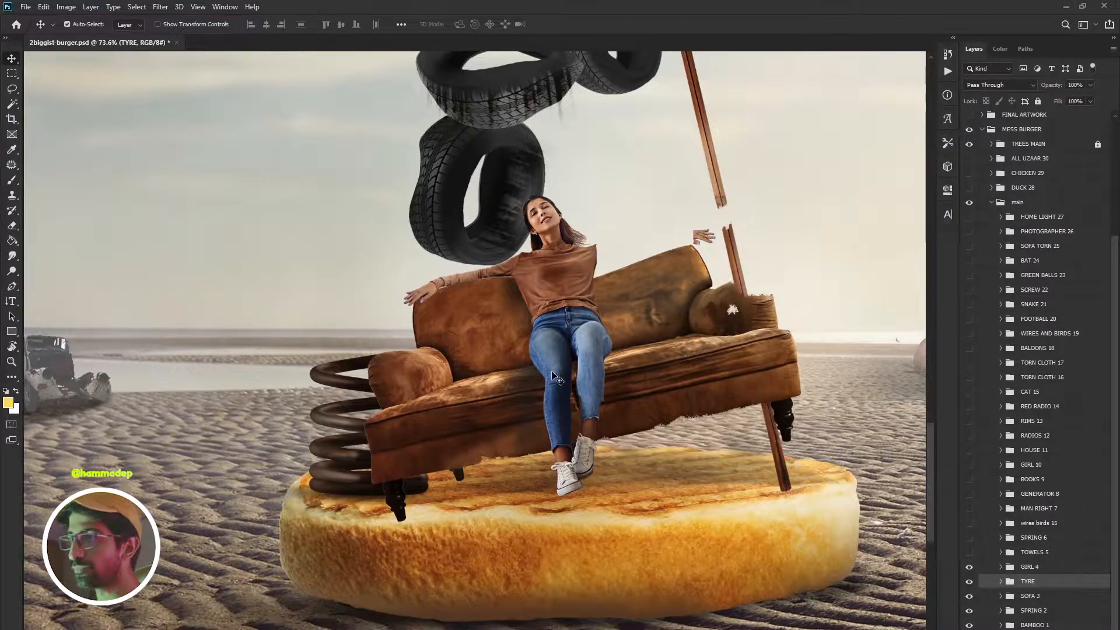
left_click_drag(529, 318, 455, 342)
key("ctrl+z")
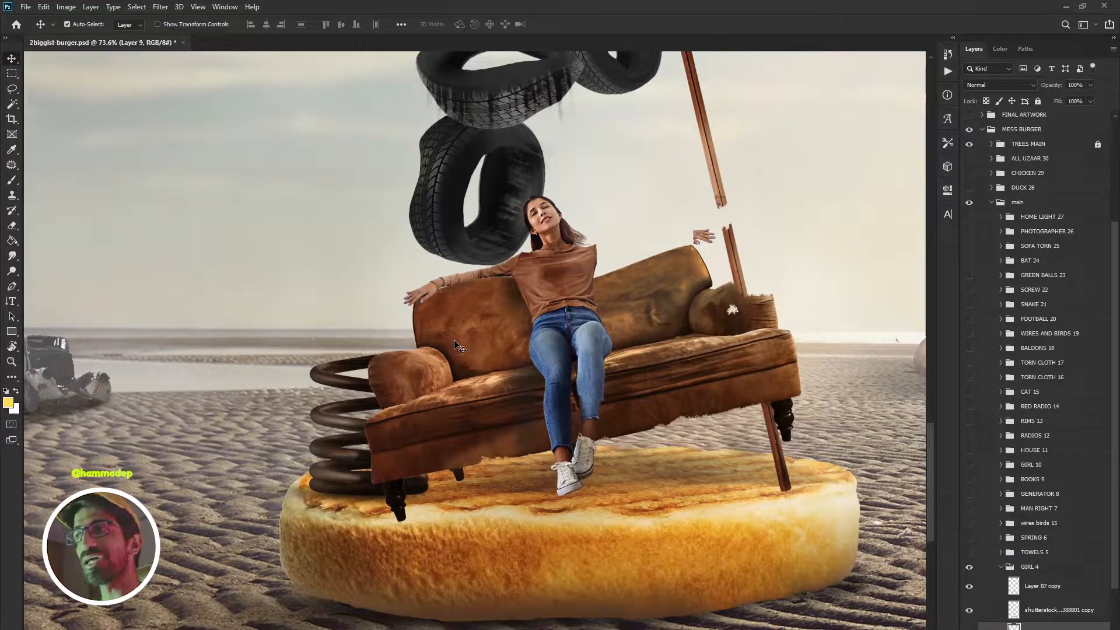
scroll(463, 327, "down", 5)
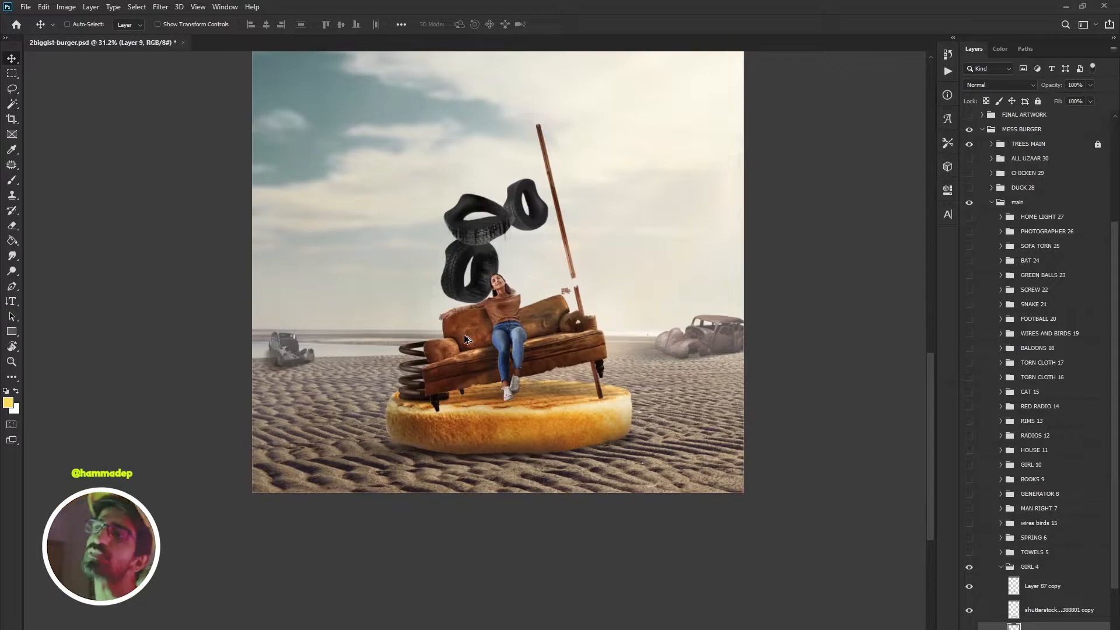
scroll(559, 307, "up", 4)
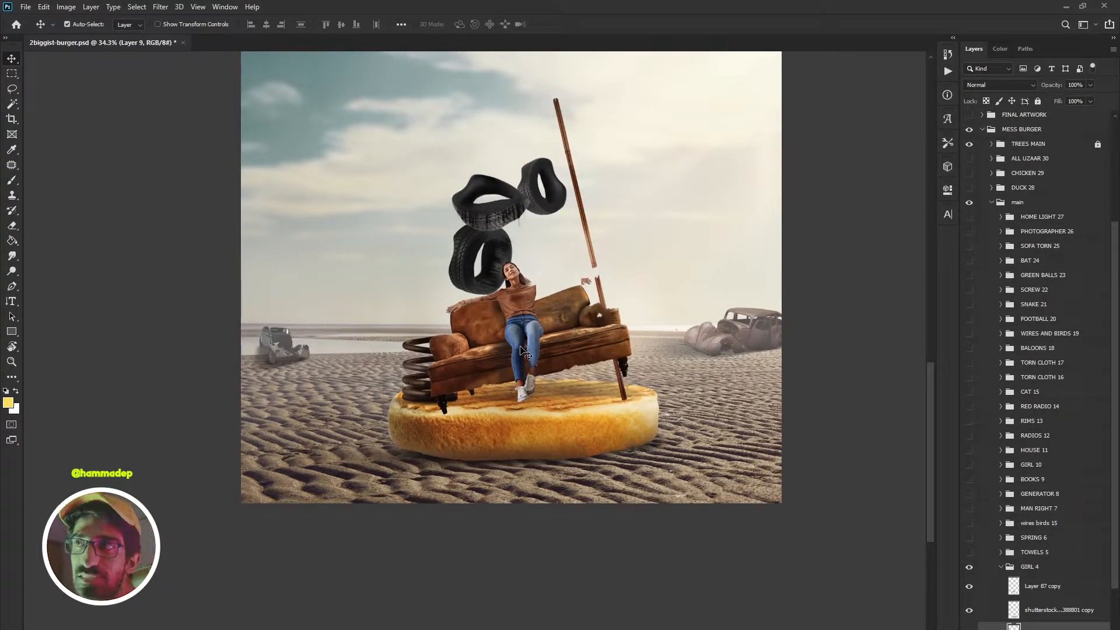
scroll(555, 302, "down", 3)
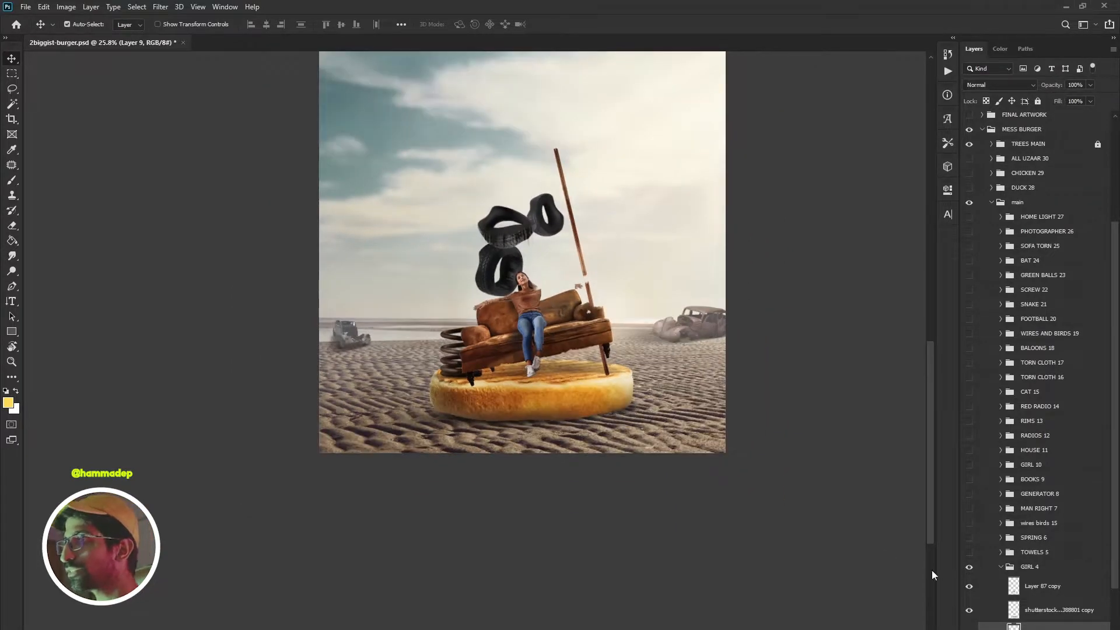
- Show the TOWELS 5 group, collapse the GIRL 4 group and inspect the towel stack between sofa and tyre
scroll(720, 511, "down", 3)
left_click(969, 553)
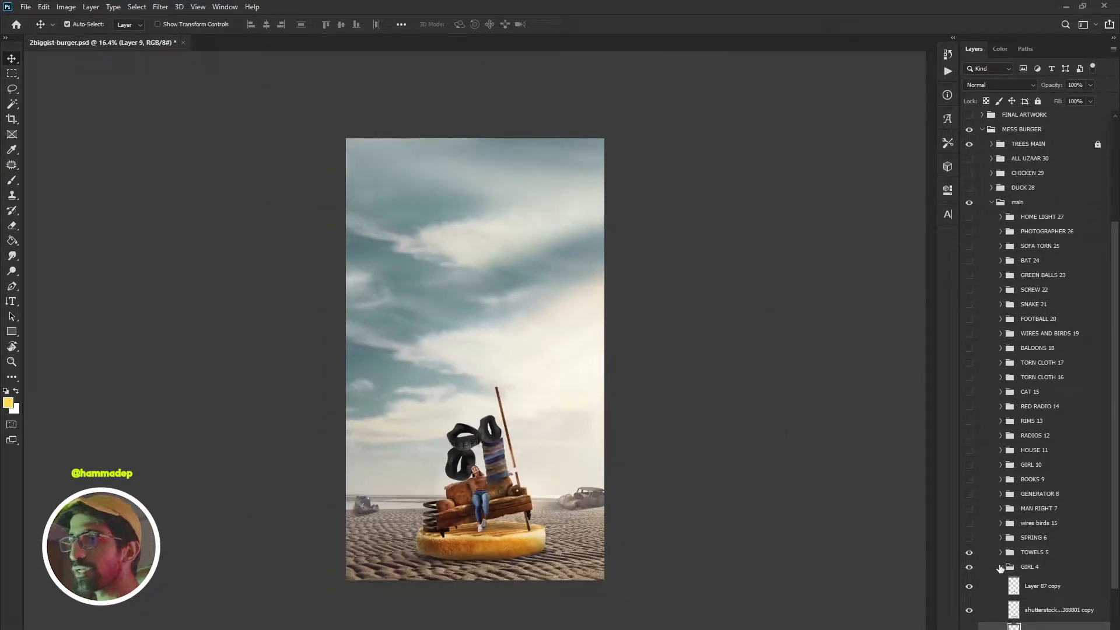
left_click(1010, 566)
left_click(1001, 567)
scroll(505, 484, "up", 5)
scroll(506, 490, "up", 2)
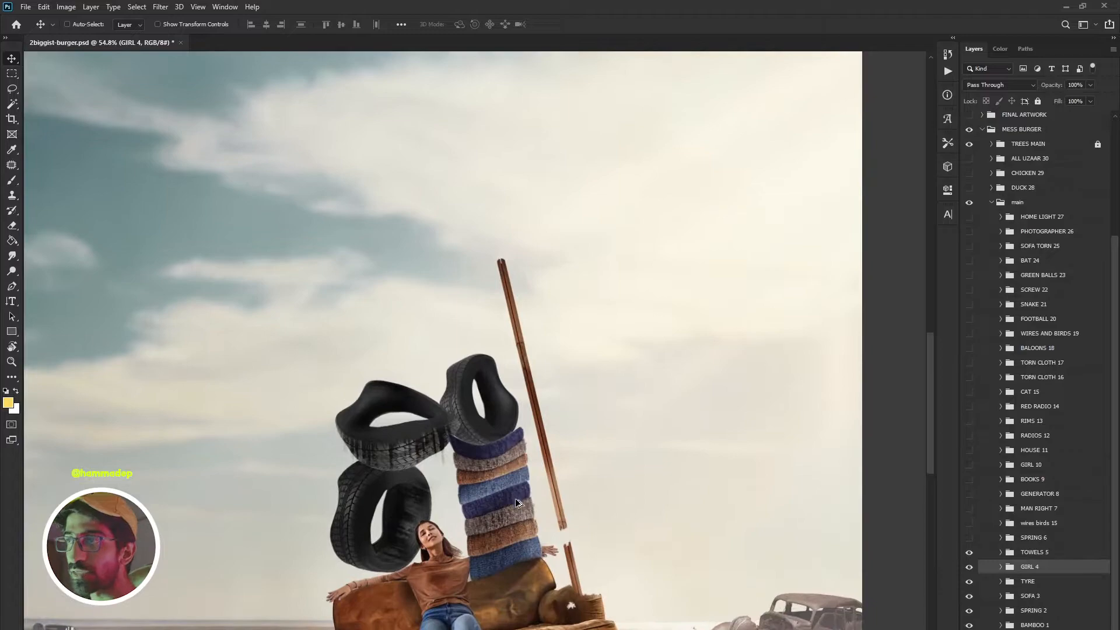
scroll(535, 532, "down", 4)
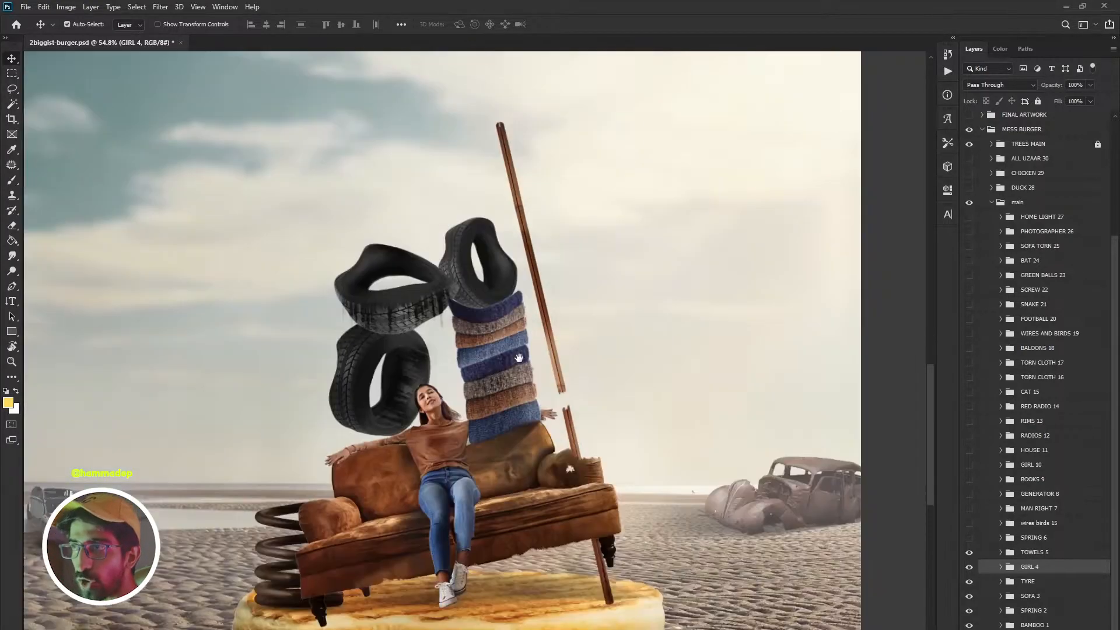
scroll(523, 373, "down", 4)
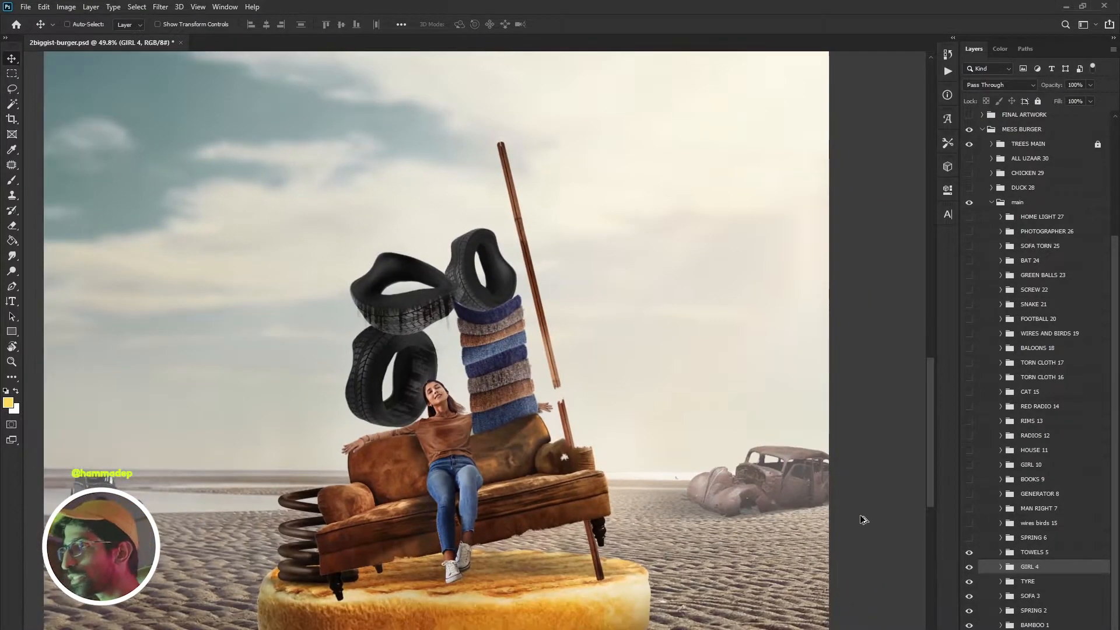
scroll(599, 492, "up", 5)
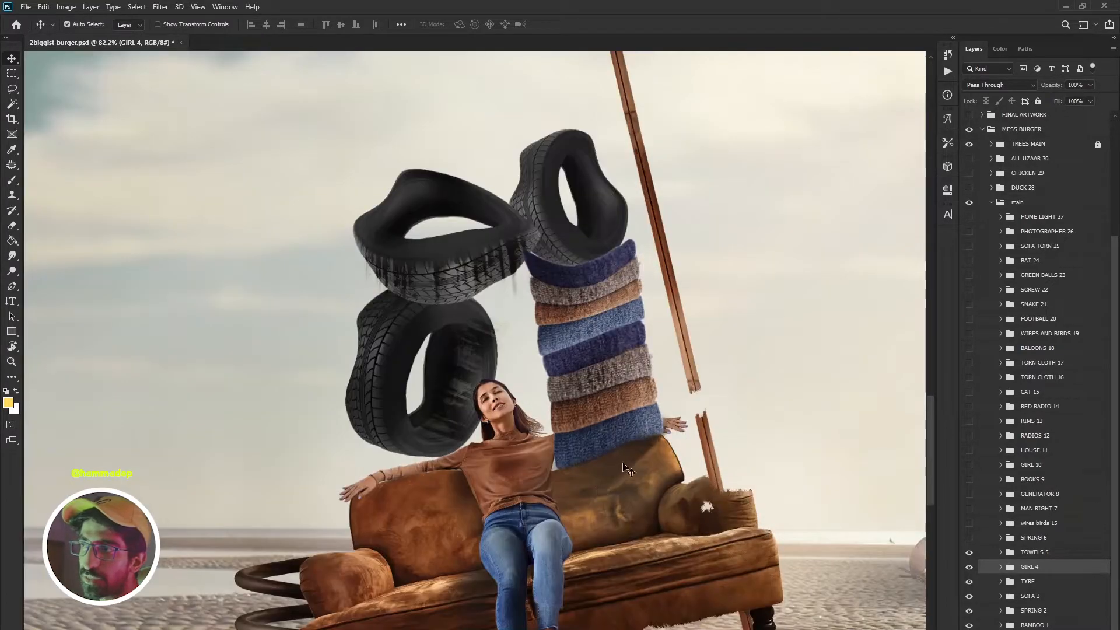
- Try moving Layer 93 in the TOWELS 5 group, undo the move and collapse the group
left_click_drag(620, 465, 534, 523)
key("ctrl+z")
scroll(538, 480, "down", 4)
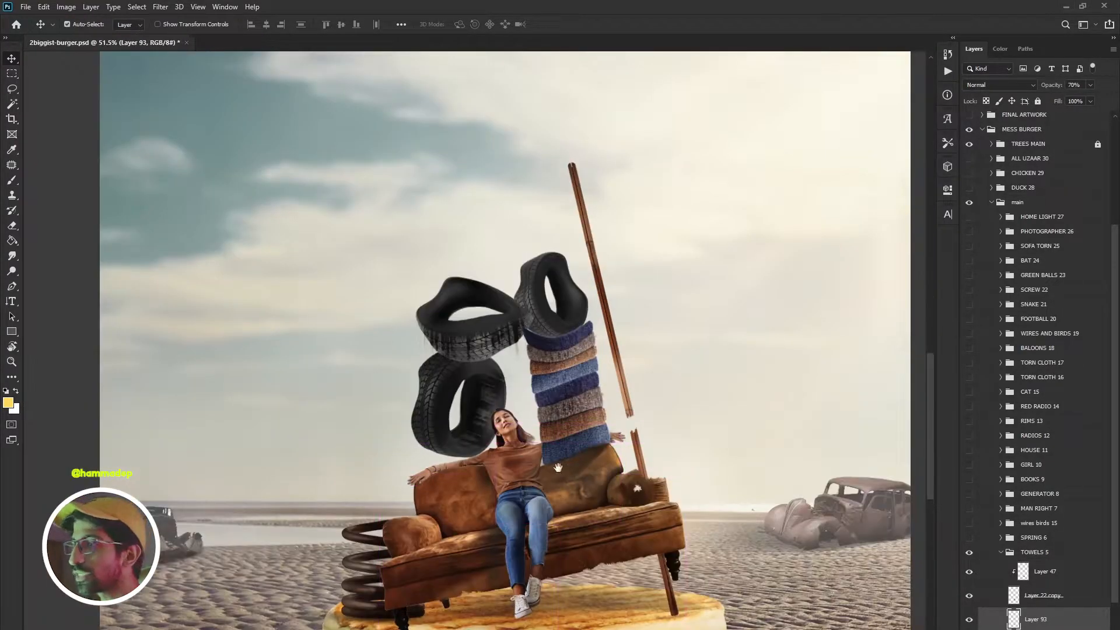
scroll(535, 469, "up", 3)
left_click(1001, 553)
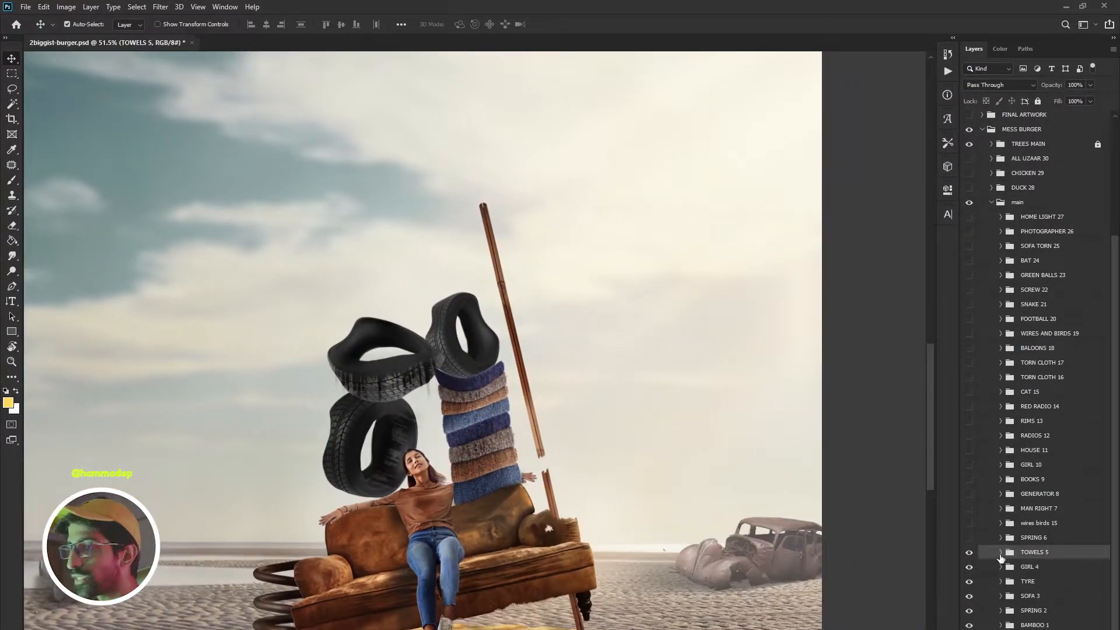
- Show the SPRING 6 and wires birds 15 groups and try moving the birds on Layer 57 copy 4 and Layer 57 copy 2
left_click(969, 541)
left_click_drag(538, 535, 538, 417)
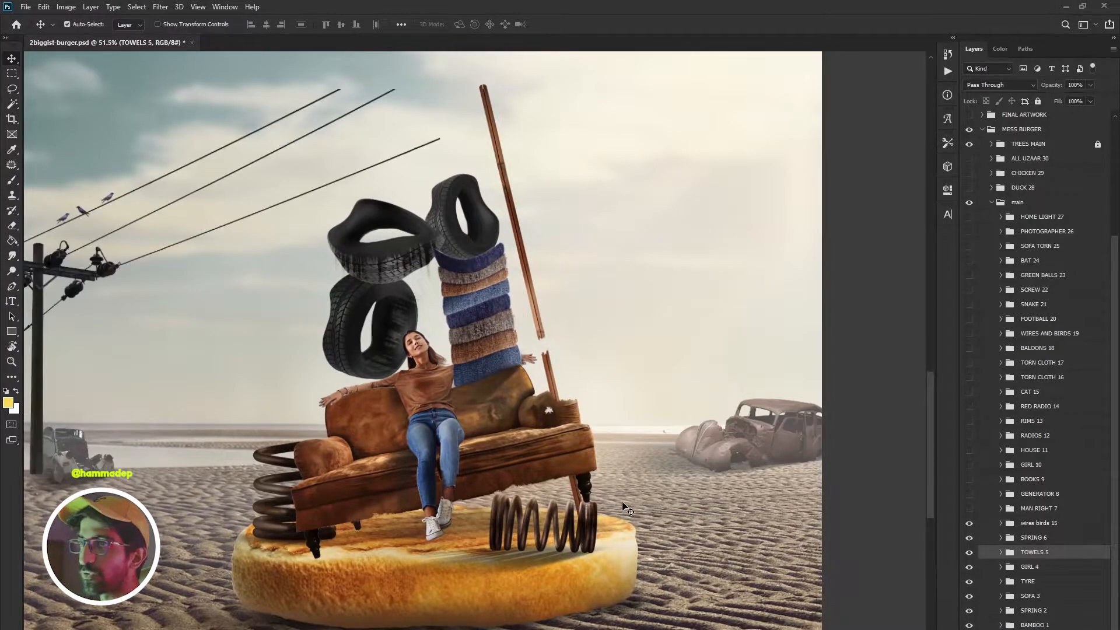
left_click_drag(445, 399, 580, 417)
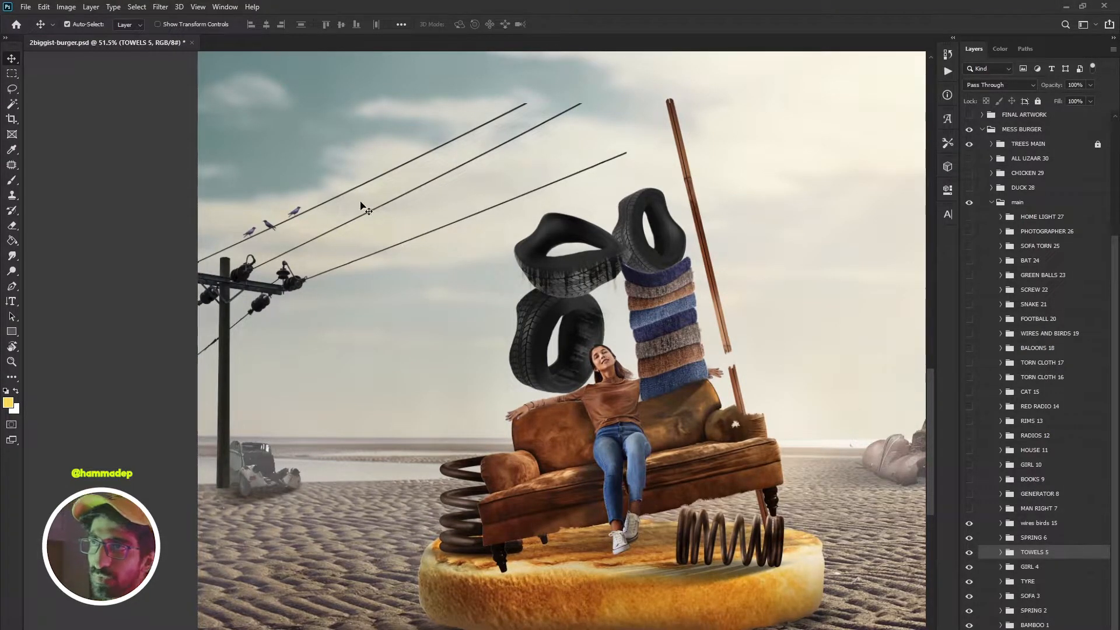
left_click(301, 218)
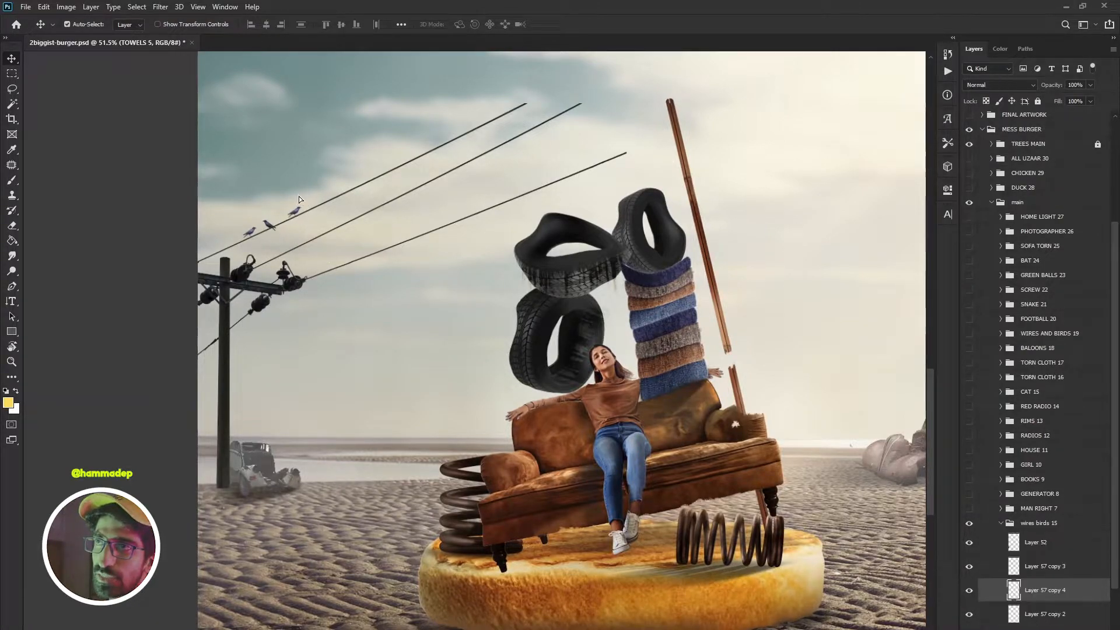
left_click(252, 235)
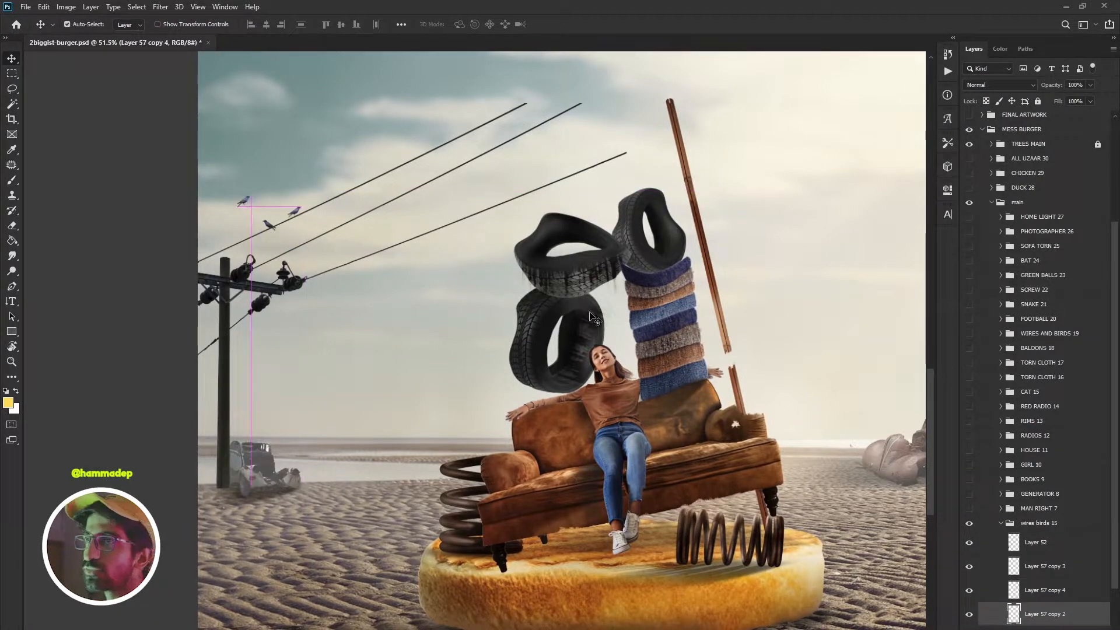
- Collapse the wires birds 15 group, show the MAN RIGHT 7 group and inspect the climbing man up close
left_click(1001, 523)
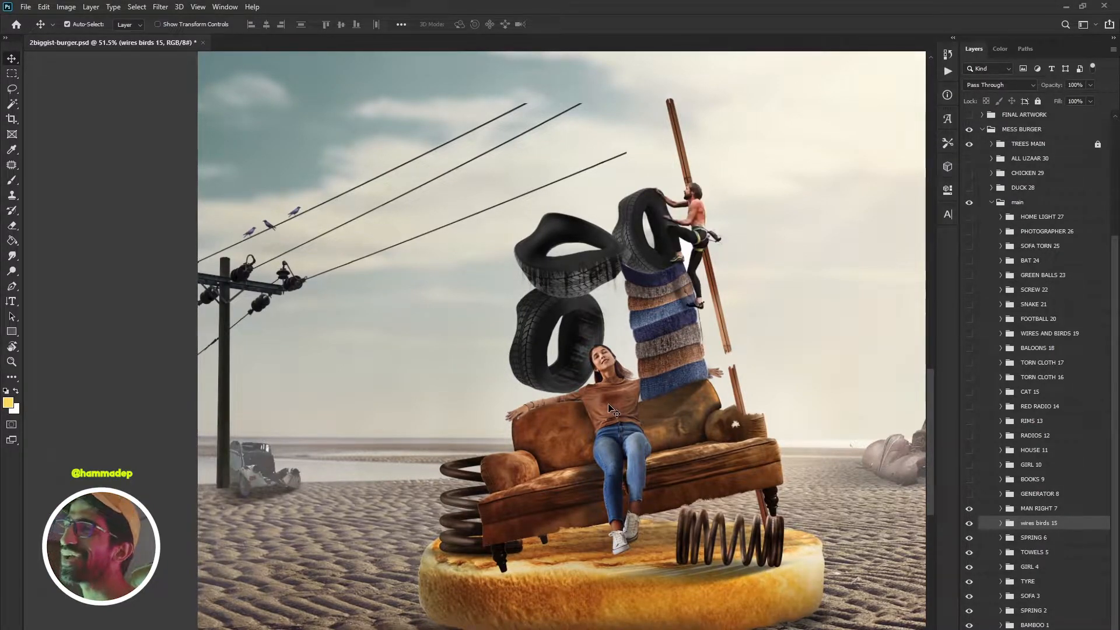
scroll(697, 242, "up", 3)
scroll(698, 242, "up", 2)
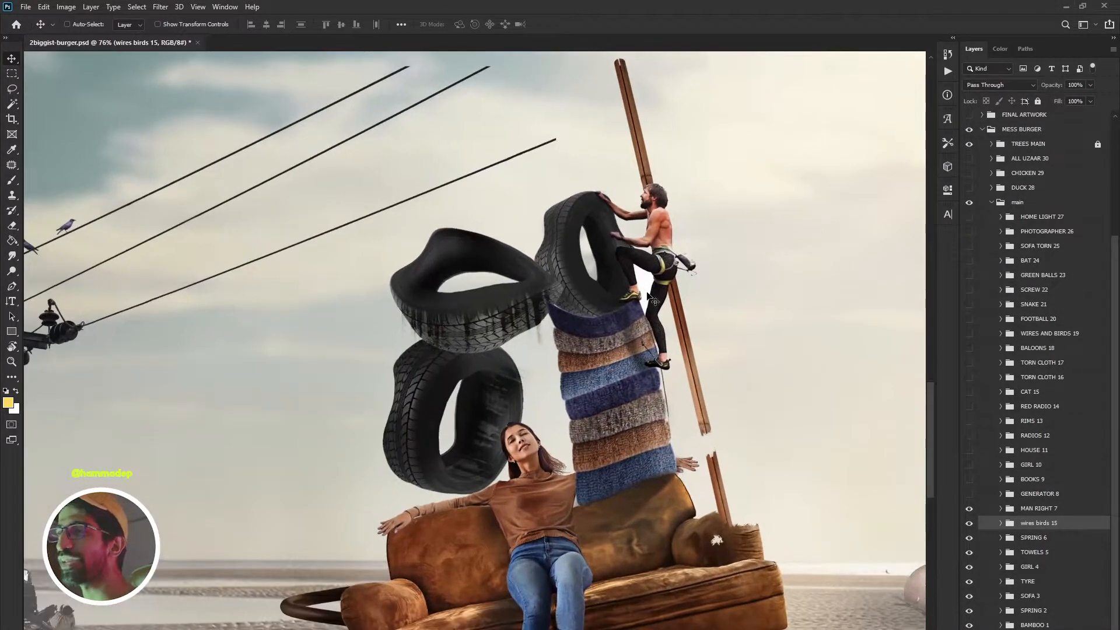
- Try moving the climbing man on Layer 24 and his shadow on Layer 24 copy, undoing each move
left_click_drag(622, 326, 553, 359)
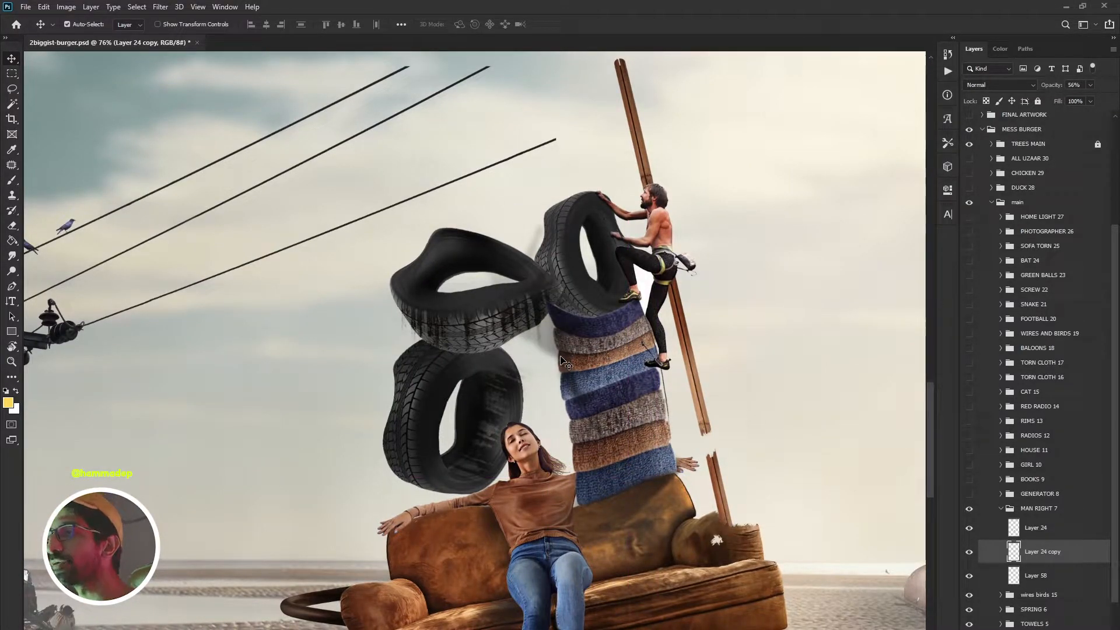
left_click_drag(656, 264, 662, 246)
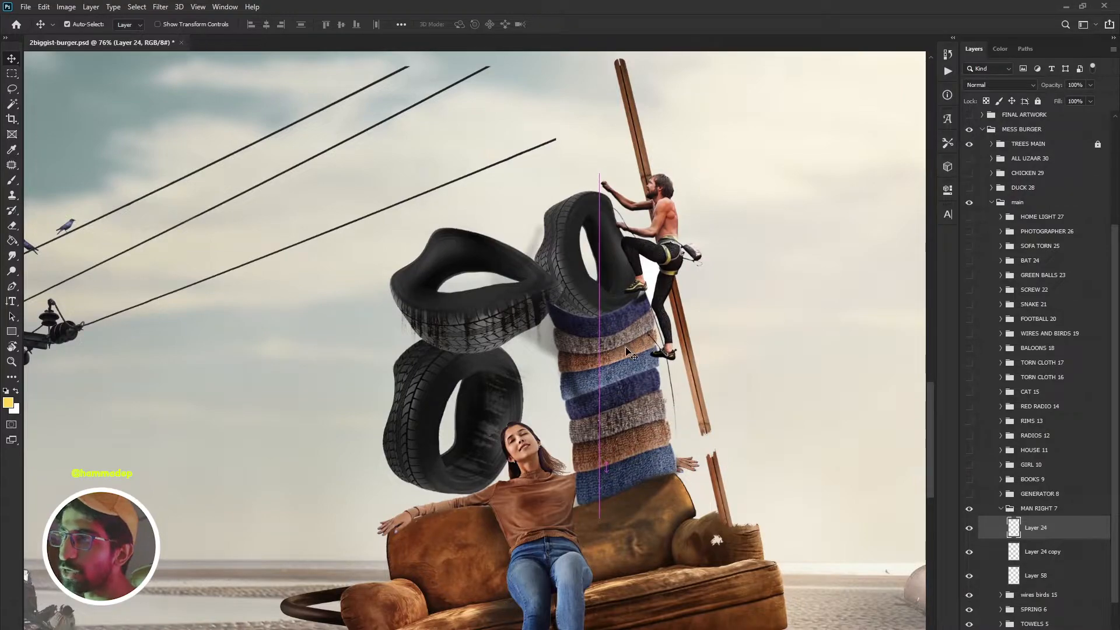
key("ctrl+z")
left_click_drag(638, 350, 574, 374)
key("ctrl+z")
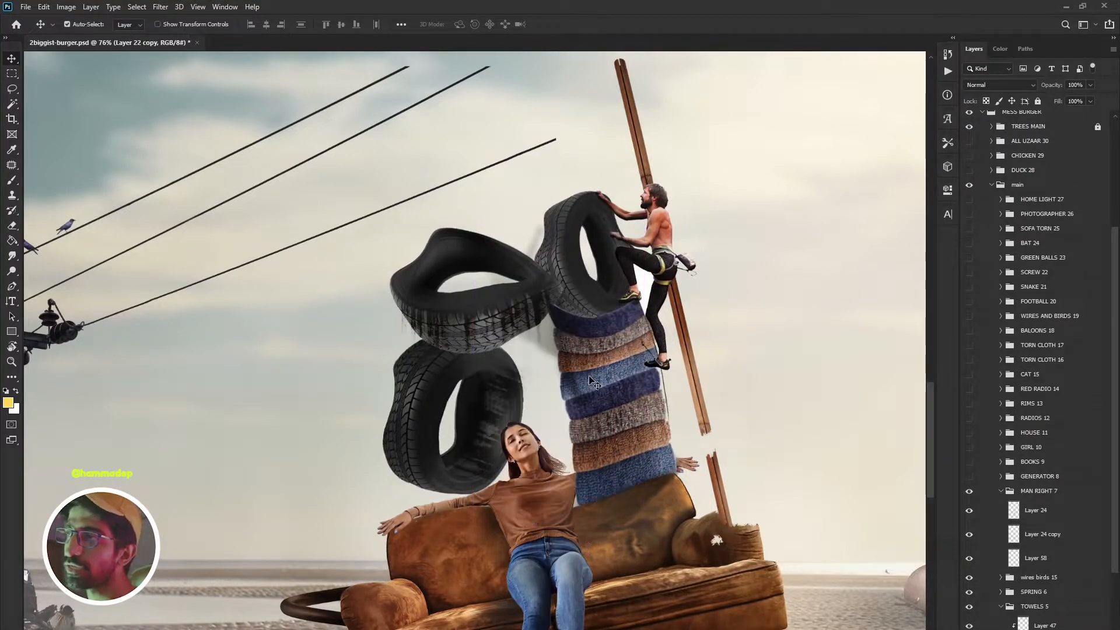
left_click_drag(630, 337, 820, 285)
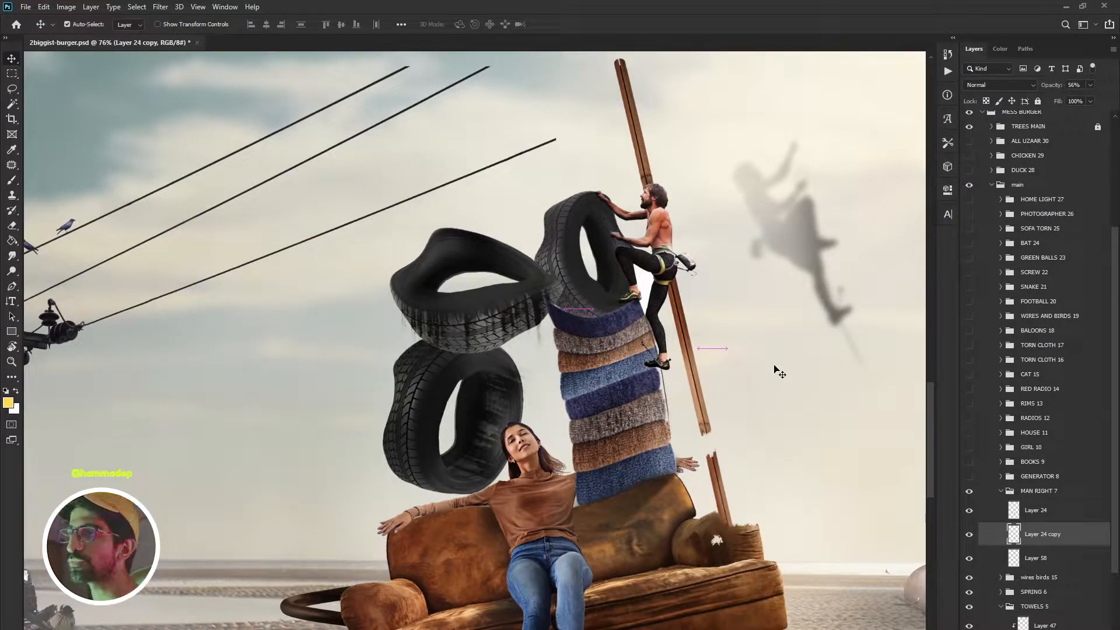
key("ctrl+z")
- Collapse the MAN RIGHT 7 and TOWELS 5 groups
scroll(646, 360, "down", 3)
scroll(619, 358, "down", 1)
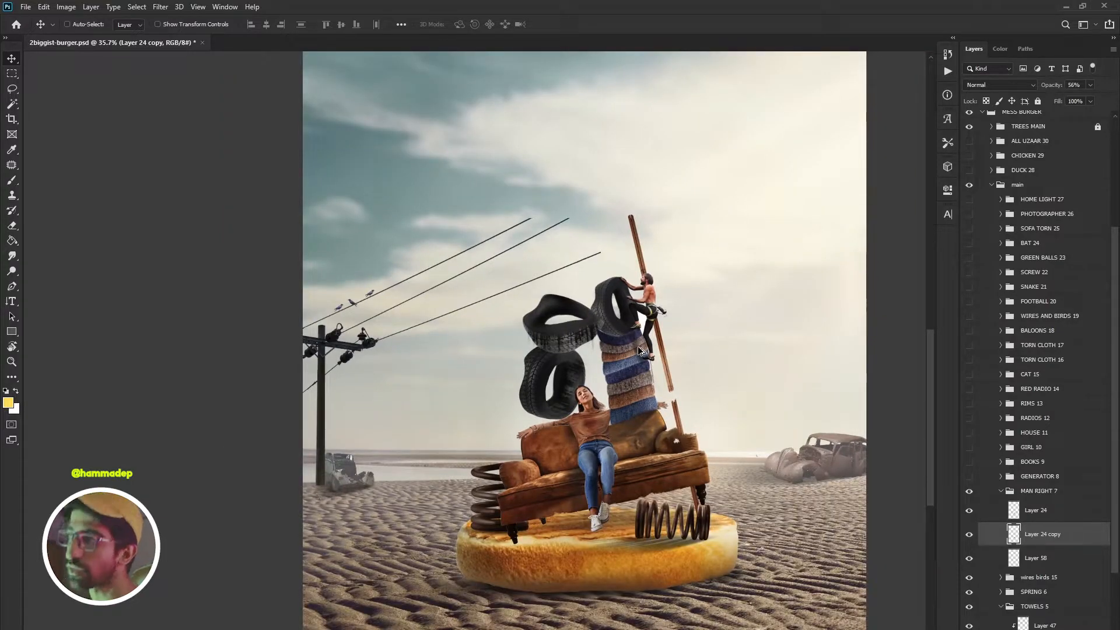
scroll(630, 377, "down", 1)
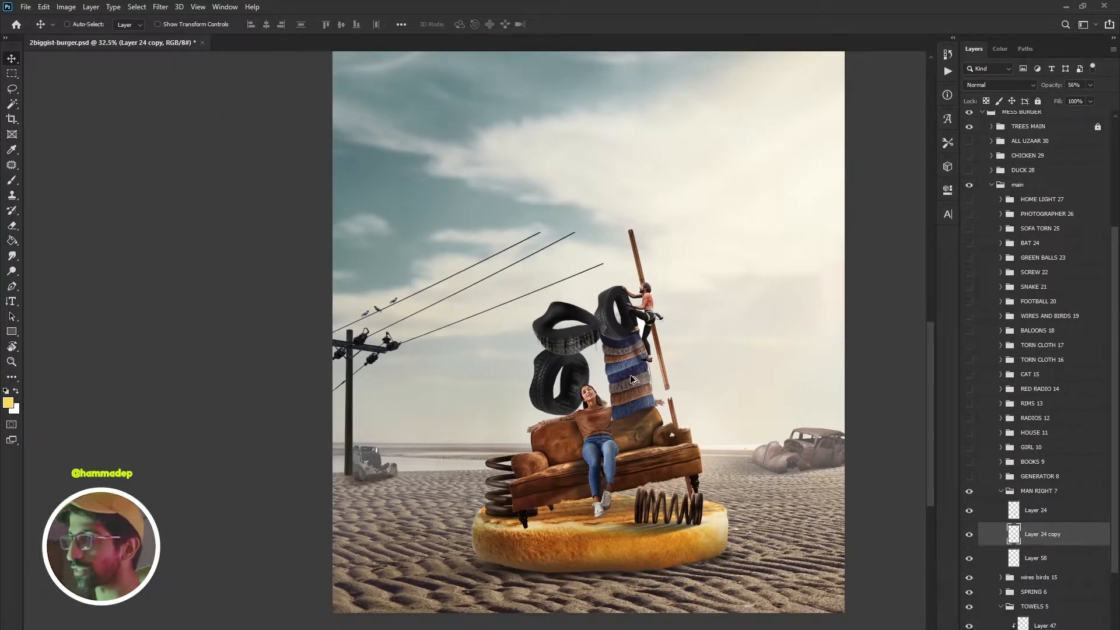
left_click(1004, 492)
left_click(1001, 492)
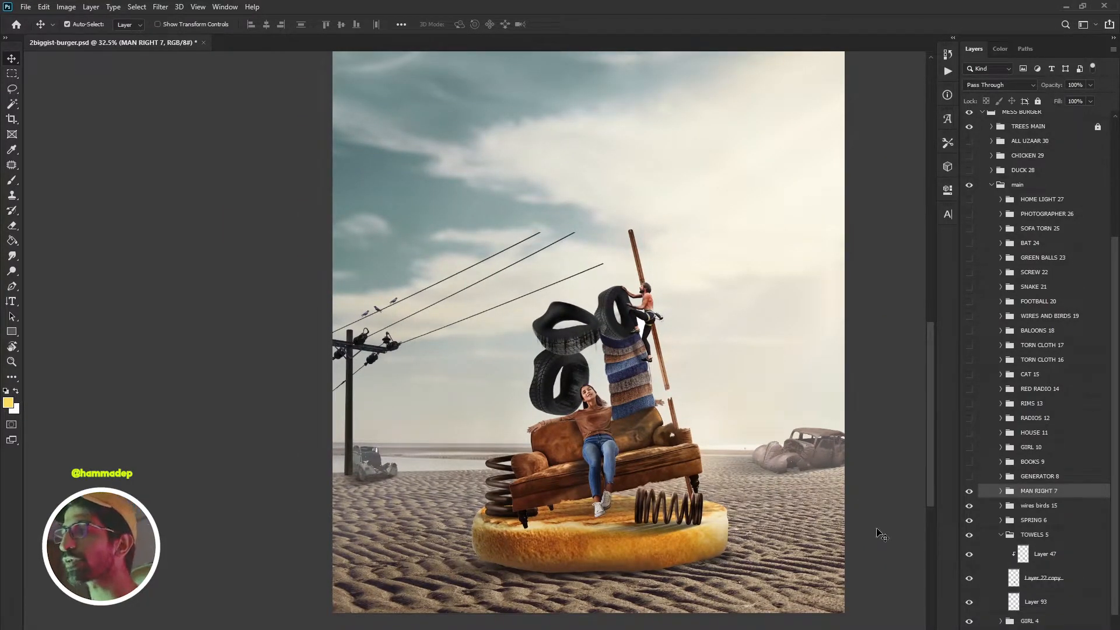
left_click(1003, 535)
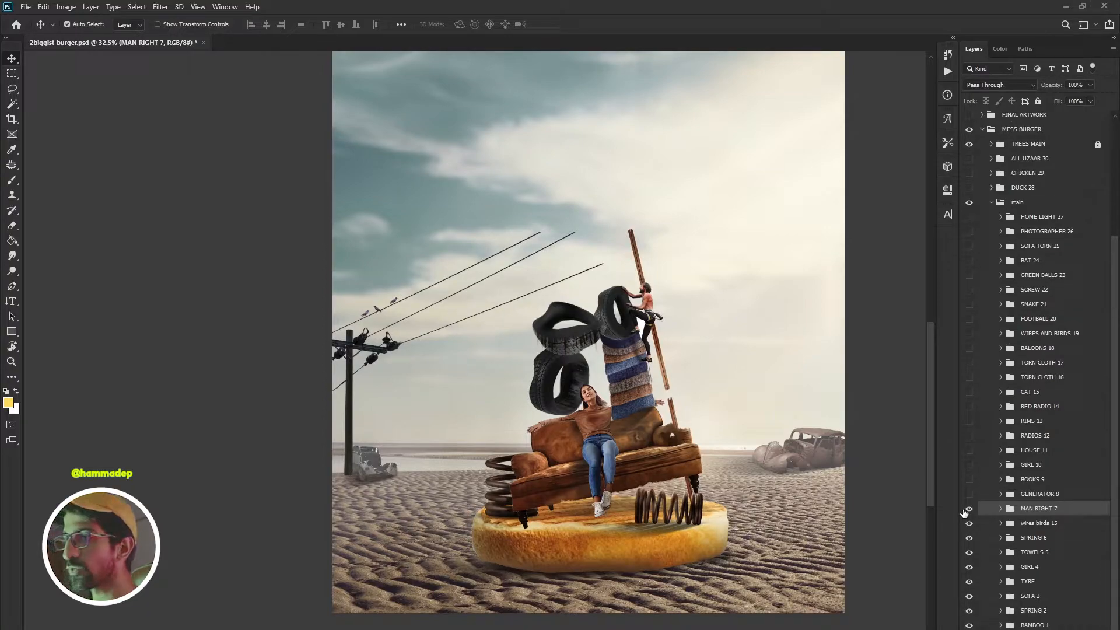
- Show the GENERATOR 8 group and try moving its shirt on Layer 67 and utility pole on Layer 30, undoing the moves
left_click(969, 495)
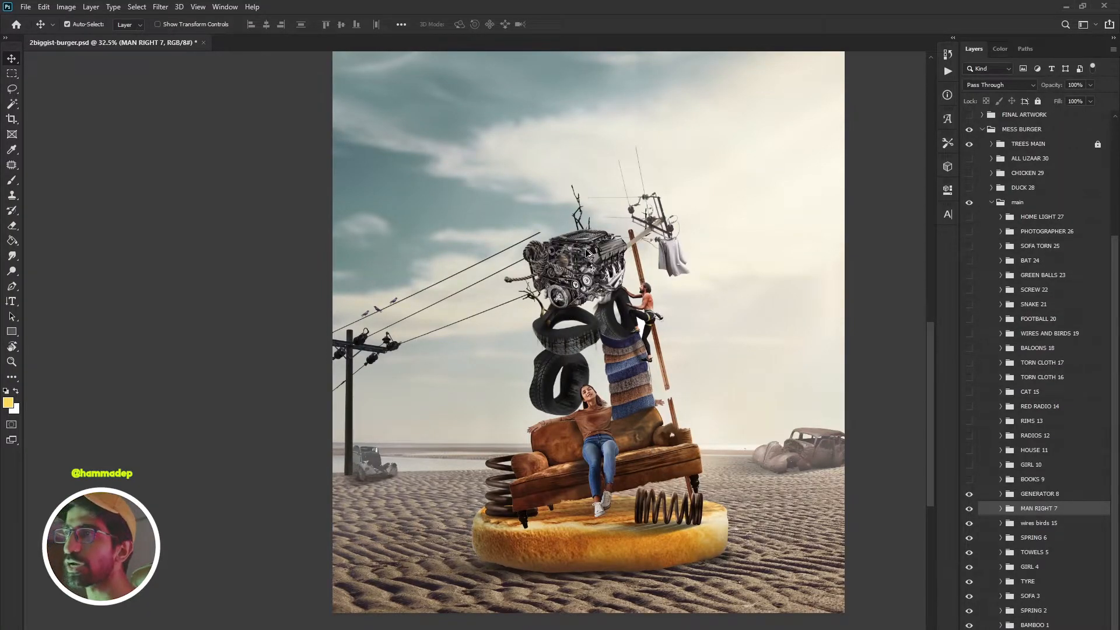
scroll(586, 252, "up", 3)
left_click_drag(741, 248, 555, 323)
key("ctrl+z")
scroll(751, 246, "up", 5)
left_click_drag(476, 357, 663, 292)
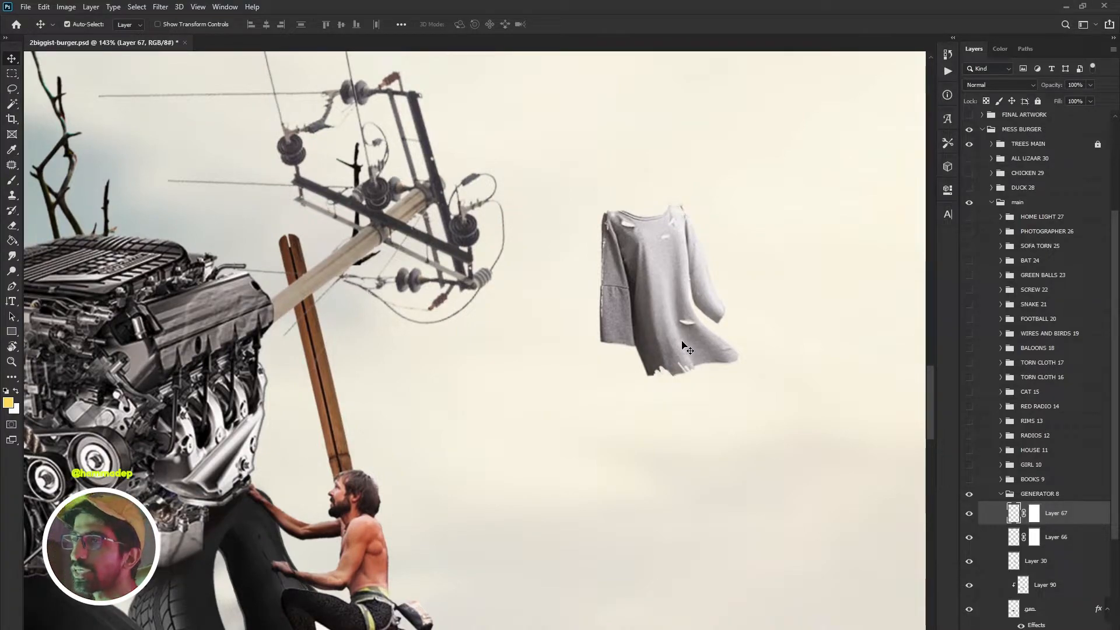
left_click_drag(462, 230, 597, 172)
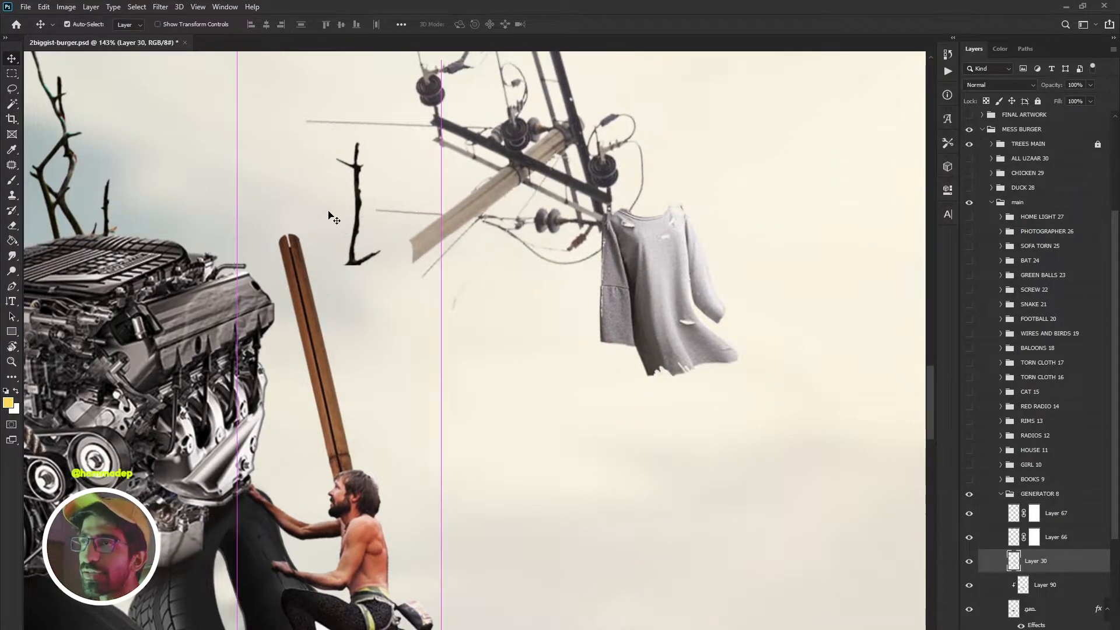
key("ctrl+z")
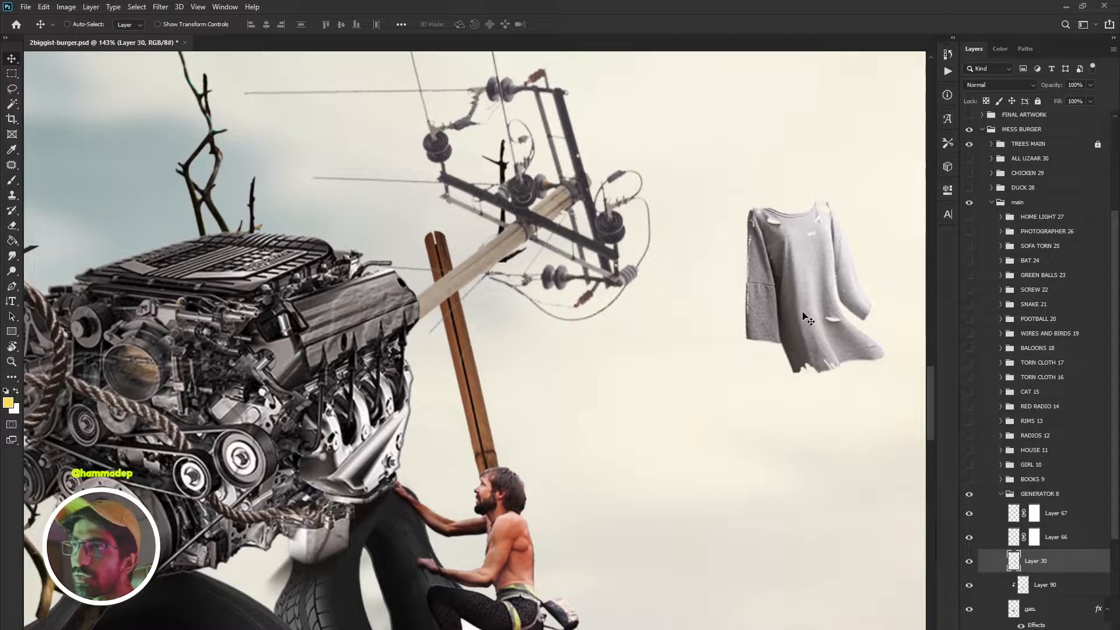
left_click_drag(762, 265, 575, 330)
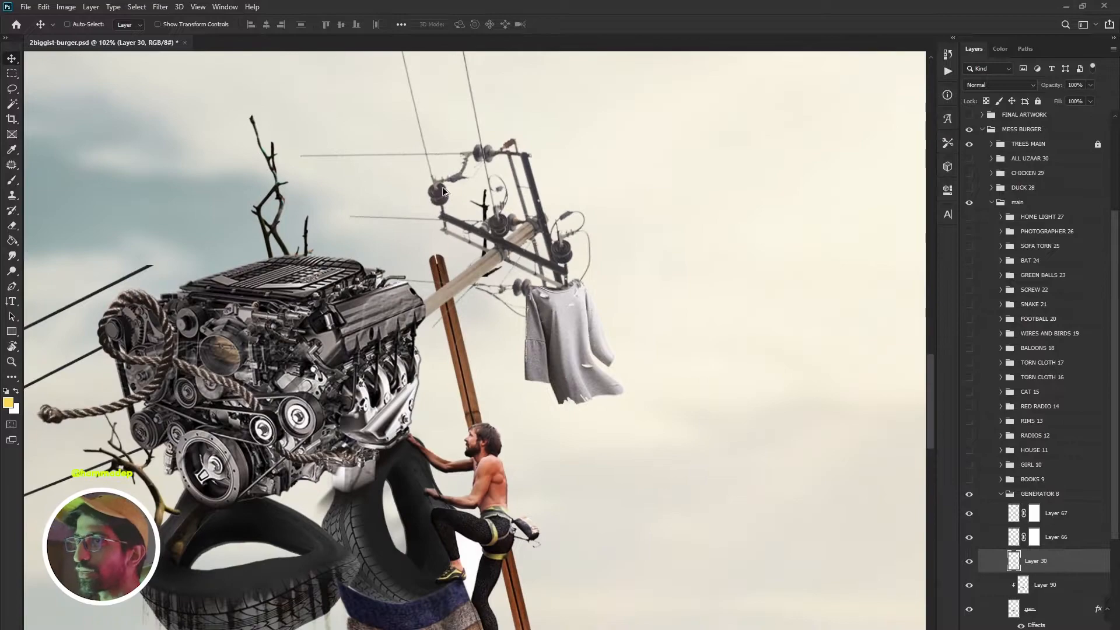
- Try moving the rope on Layer 66 off the engine, undo the move and collapse the GENERATOR 8 group
left_click_drag(216, 286, 498, 226)
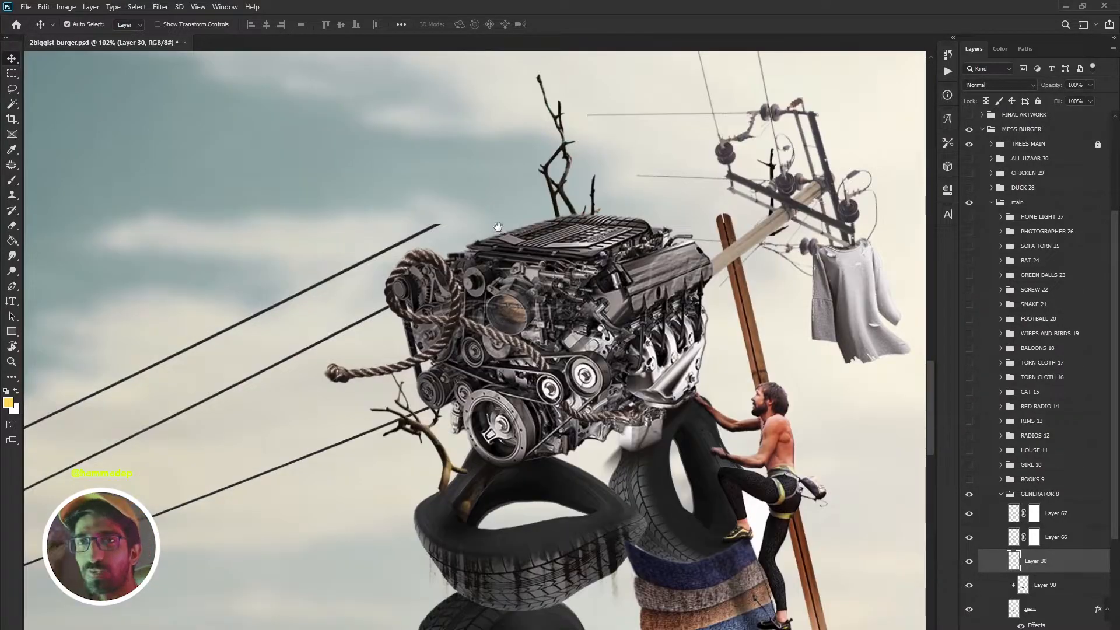
scroll(516, 217, "down", 3)
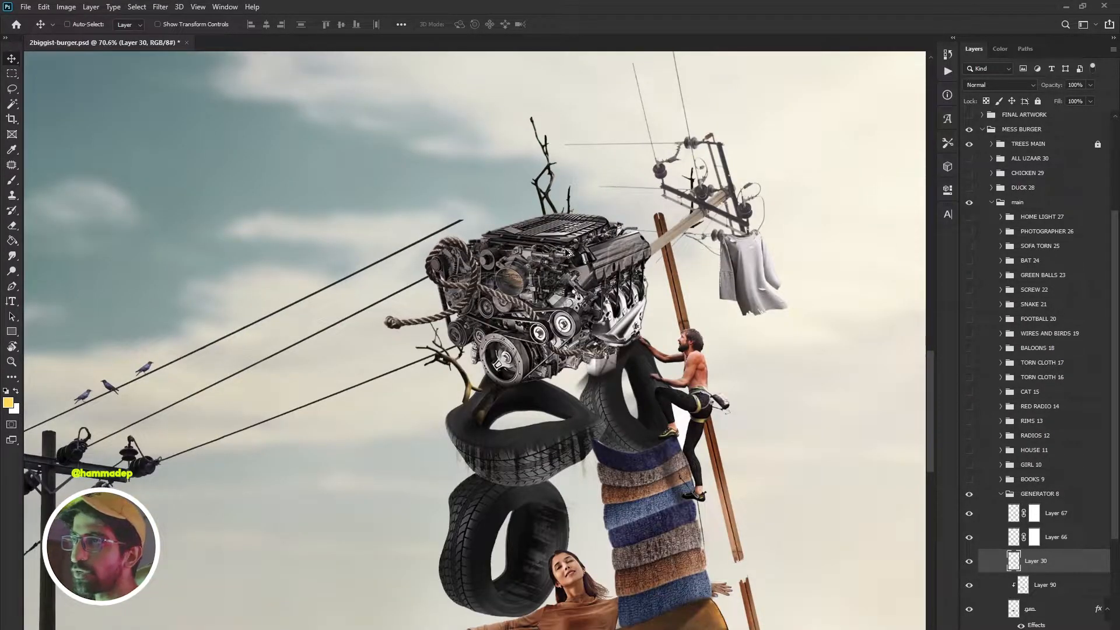
left_click_drag(469, 270, 370, 173)
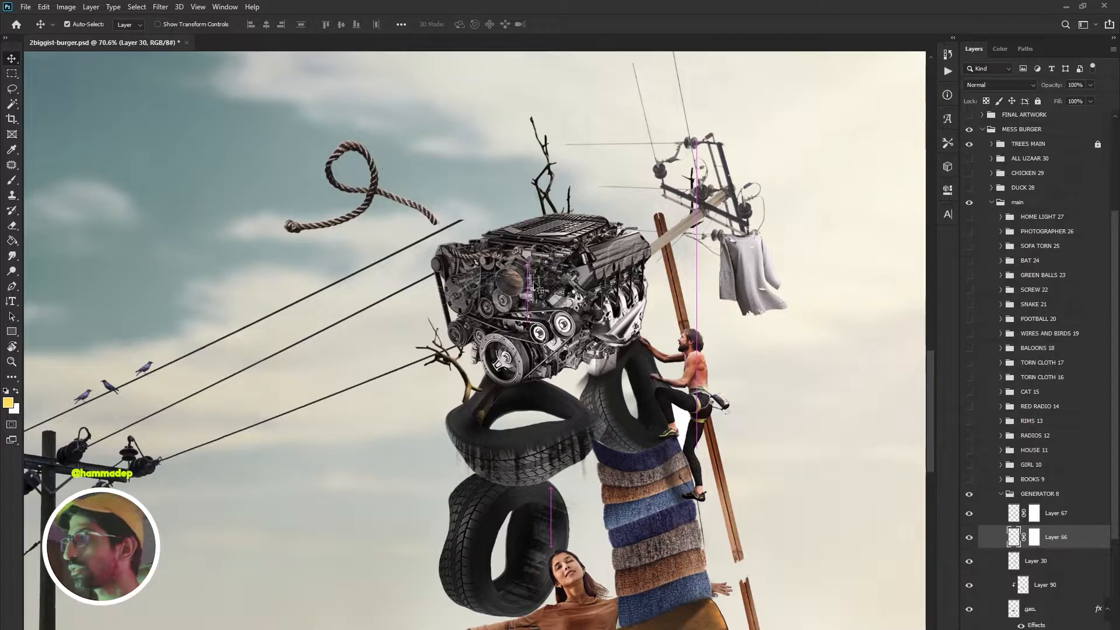
key("ctrl+z")
left_click(995, 496)
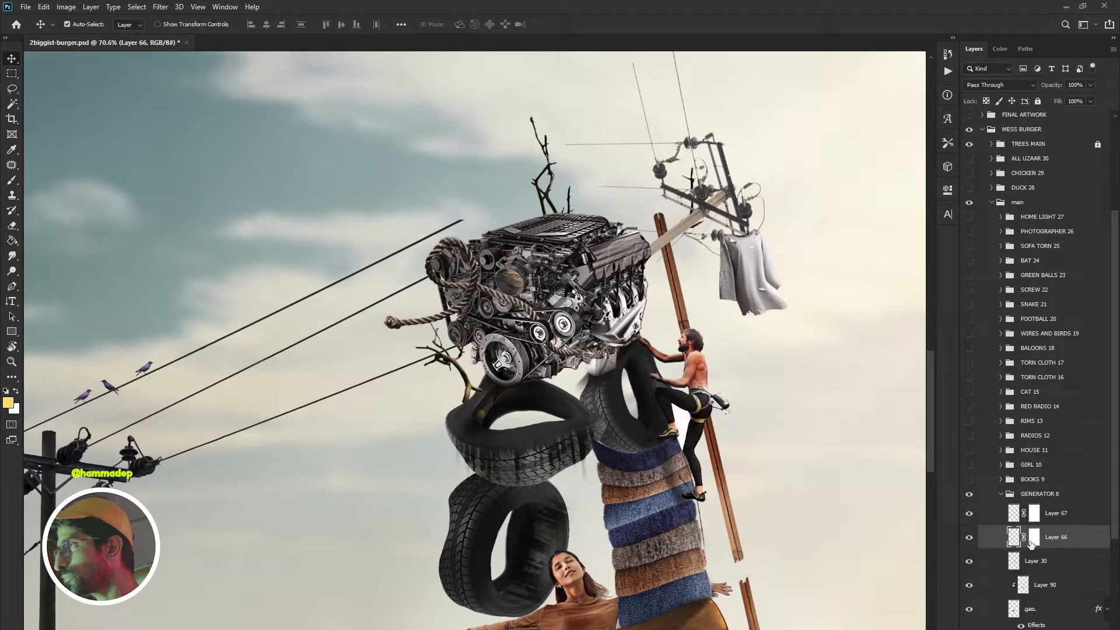
left_click(1001, 493)
- Show the BOOKS 9 and GIRL 10 groups and inspect the climbing girl beside the tyres
left_click(970, 480)
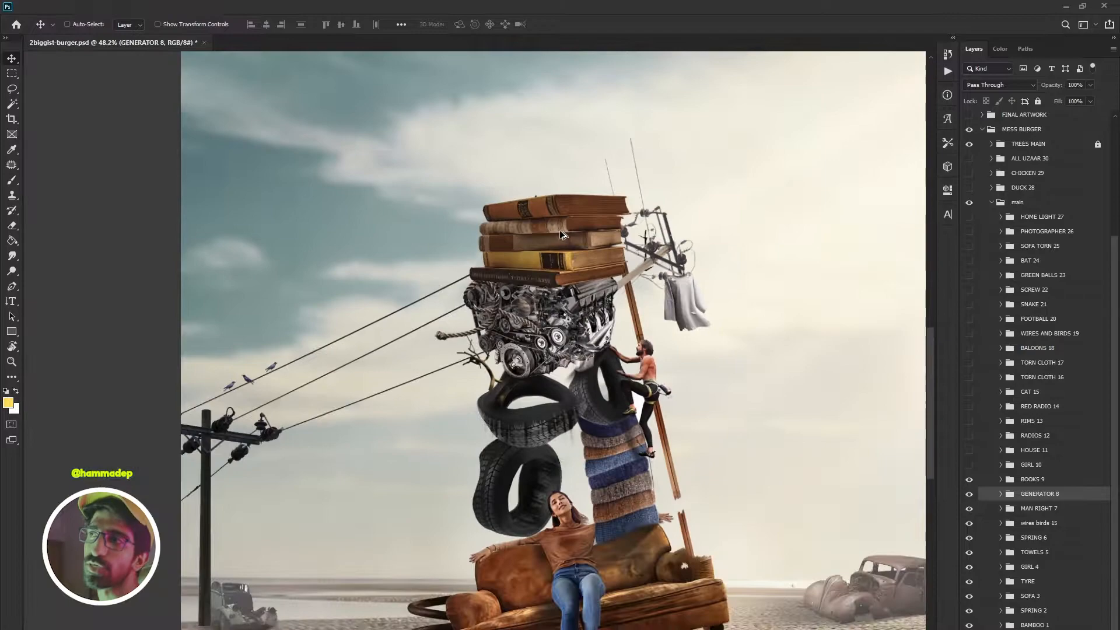
scroll(568, 237, "down", 2)
left_click_drag(596, 309, 543, 364)
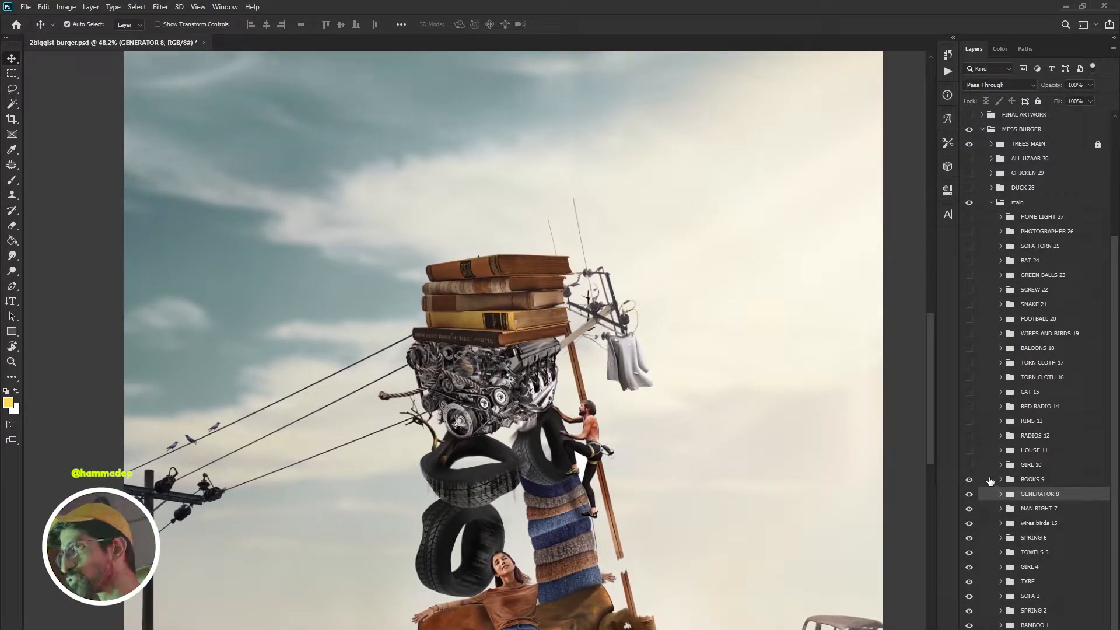
left_click(970, 466)
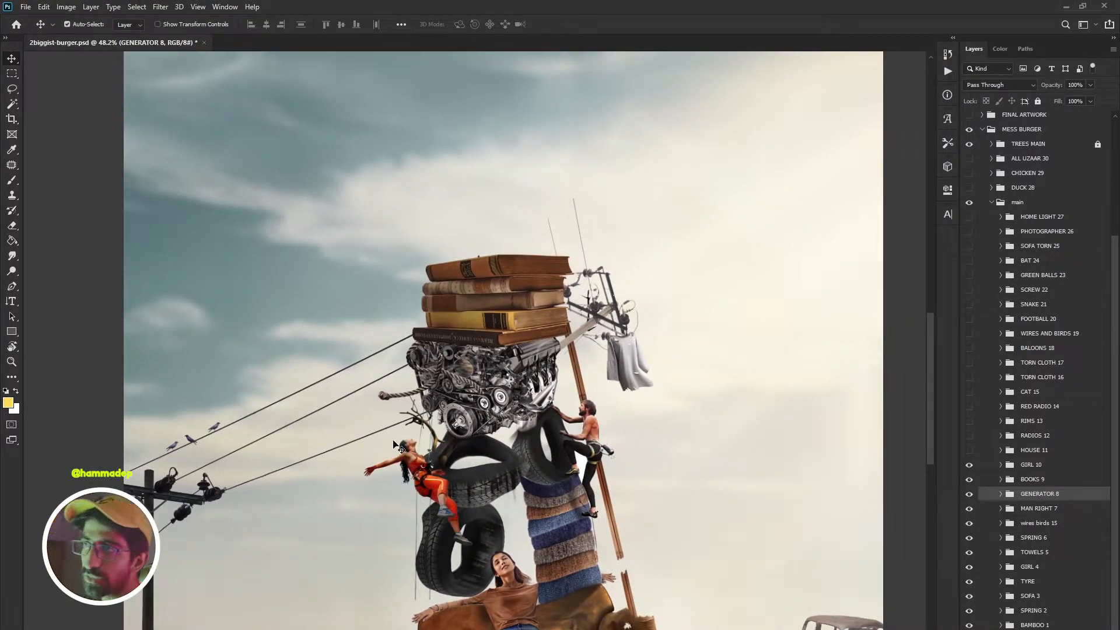
scroll(443, 409, "up", 3)
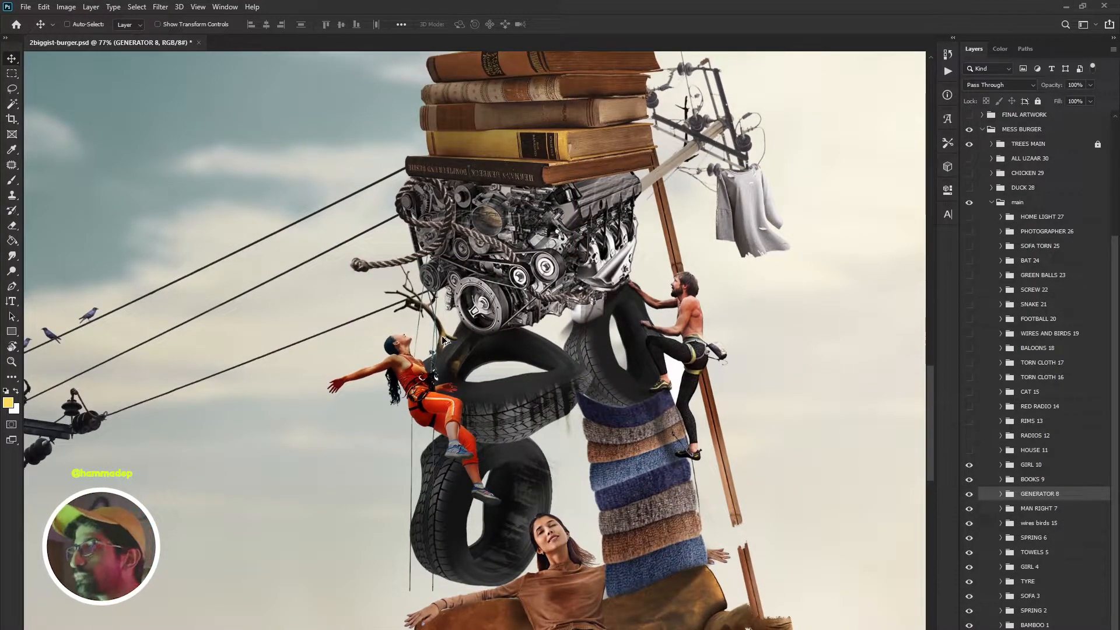
scroll(869, 393, "down", 1)
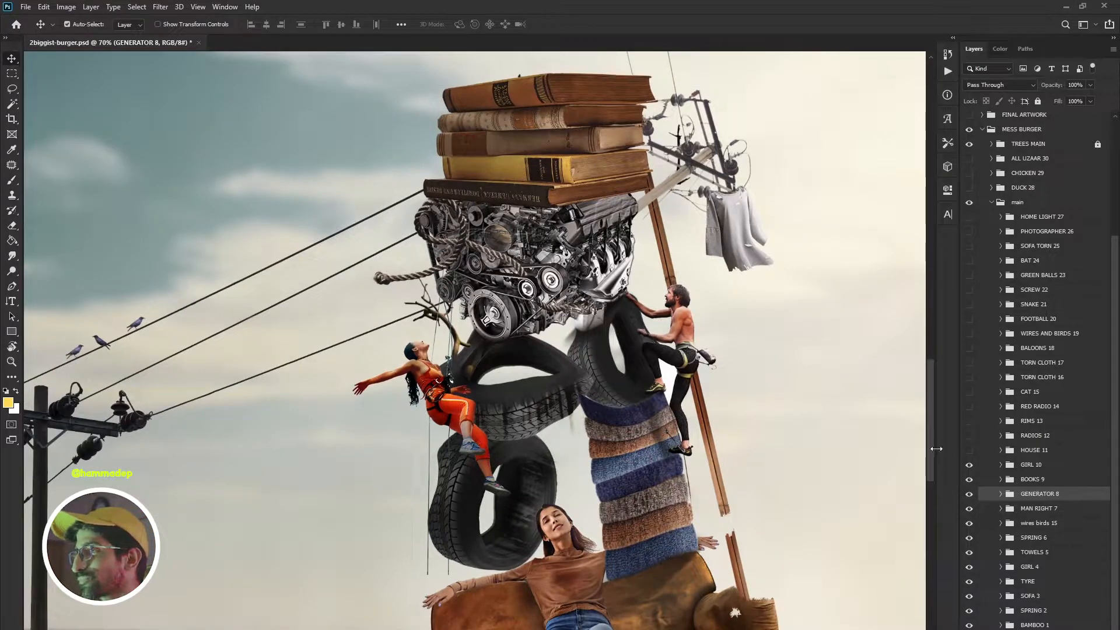
- Show the HOUSE 11 group and inspect the house on top of the book stack
left_click_drag(680, 273, 638, 475)
left_click_drag(622, 291, 632, 424)
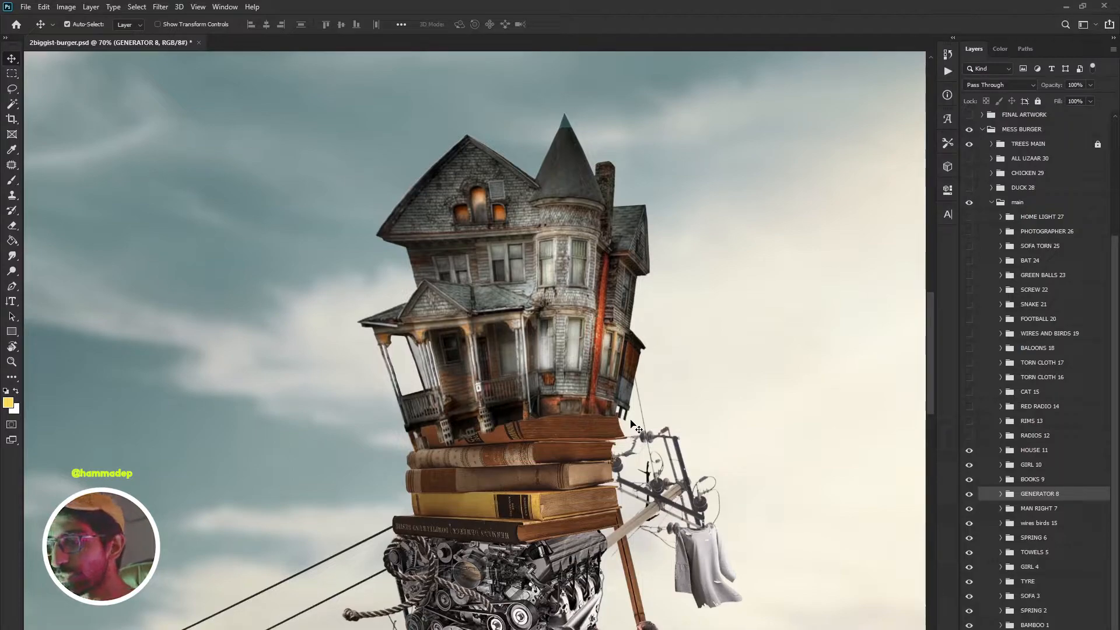
scroll(635, 425, "down", 6)
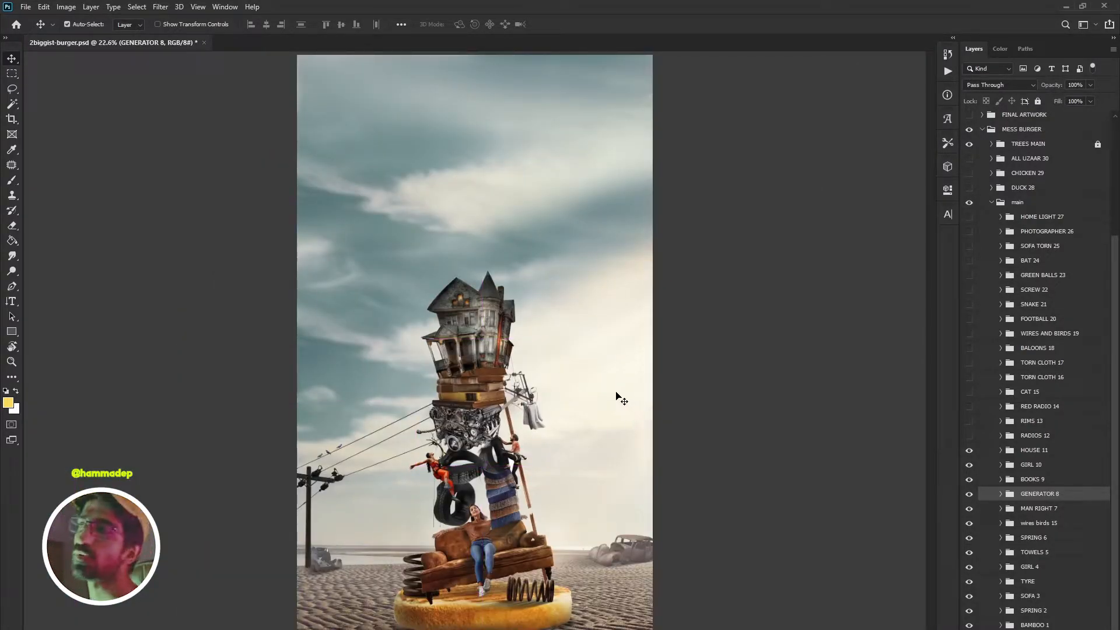
scroll(525, 400, "up", 2)
scroll(525, 400, "down", 1)
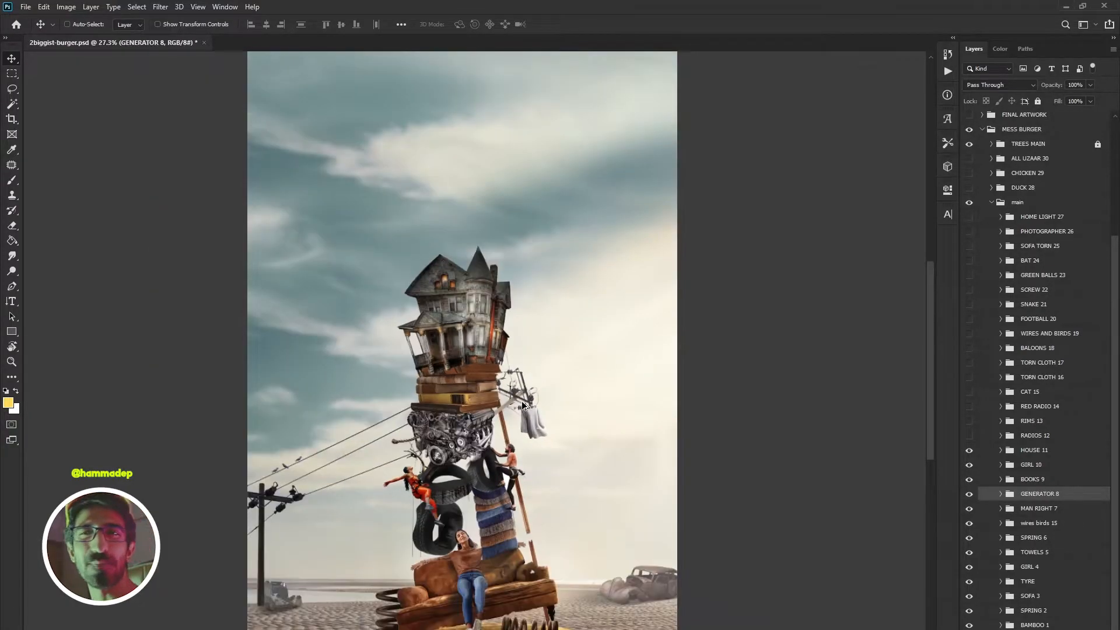
scroll(528, 409, "up", 2)
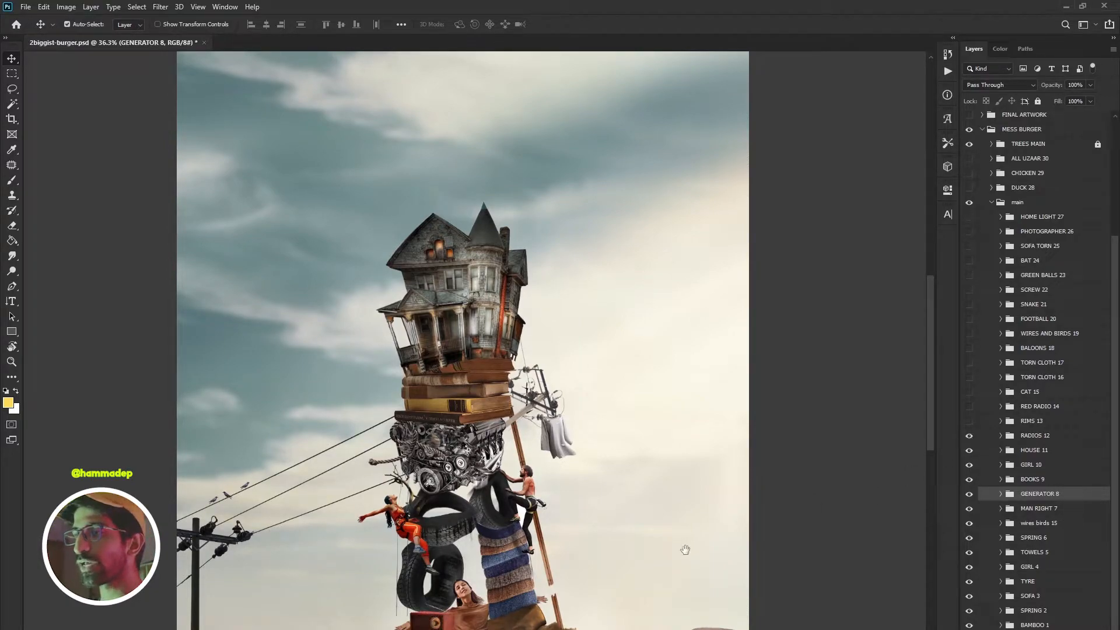
- Show the RADIOS 12 group, toggling its visibility to compare, and inspect the two radios on the sofa
left_click_drag(685, 542, 631, 369)
left_click(971, 436)
left_click(969, 436)
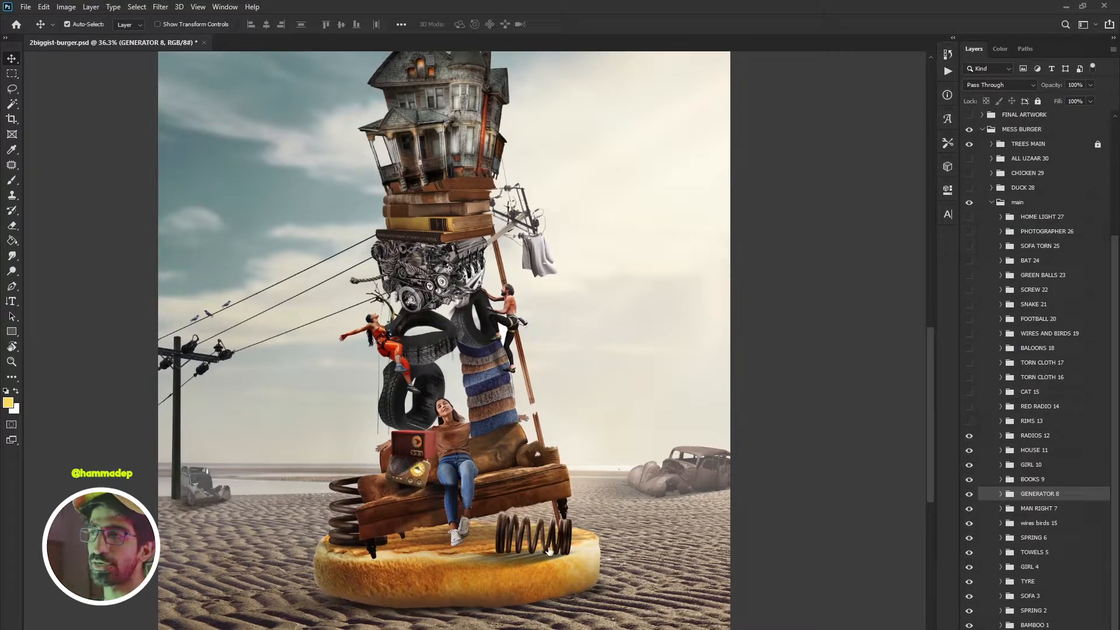
scroll(429, 496, "up", 8)
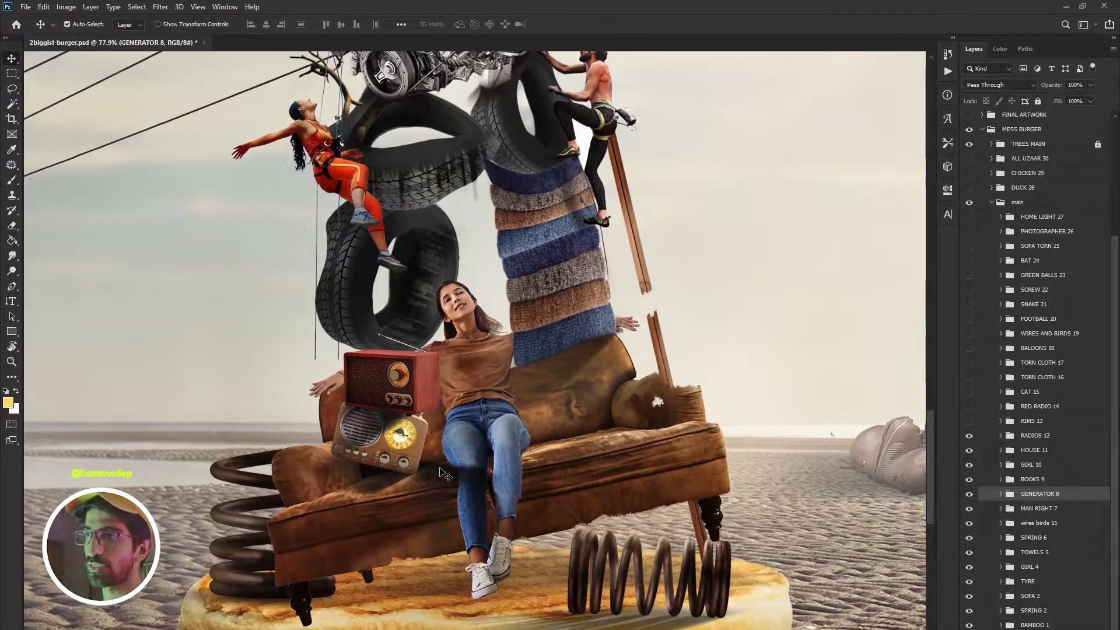
- Try moving the radios' shadow on Layer 14 copy 7 across the sofa, undoing each move
left_click_drag(441, 469, 479, 446)
key("Delete")
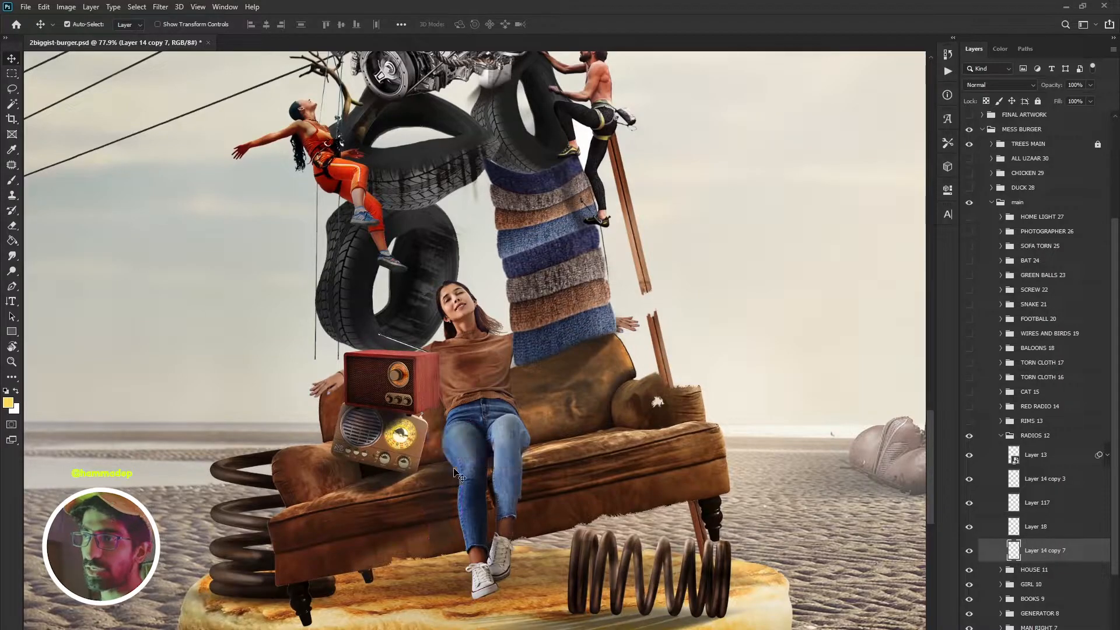
scroll(414, 481, "up", 3)
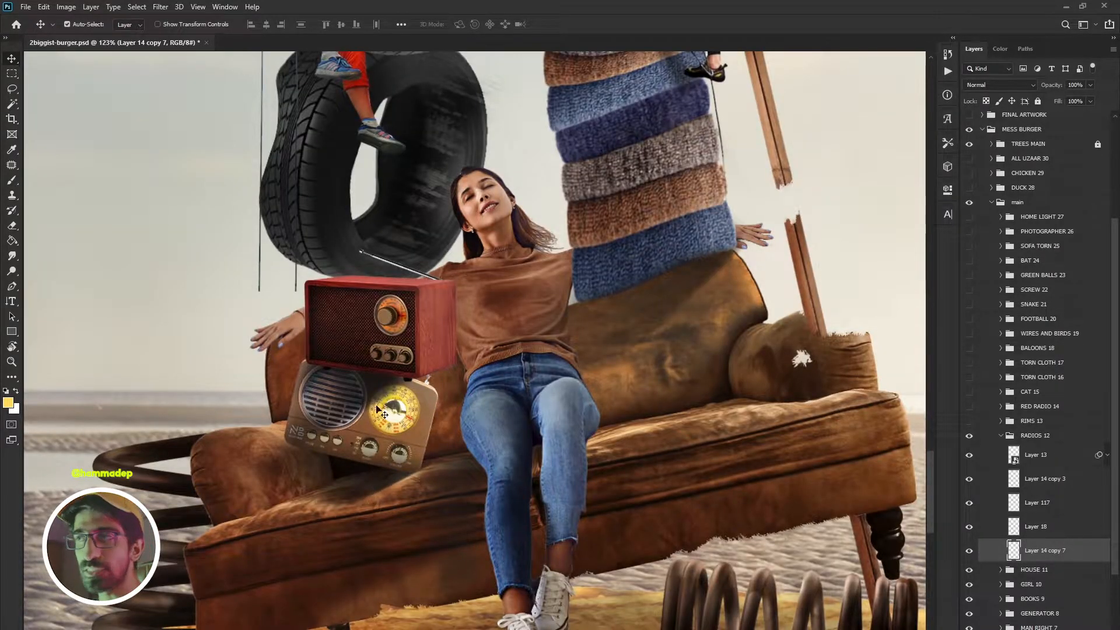
left_click_drag(329, 398, 201, 451)
key("ctrl+z")
left_click_drag(366, 488, 202, 550)
key("ctrl+z")
- Try transforming and shifting the shadow on Layer 14 copy 7 beneath the radios, undoing the changes
key("ctrl+t")
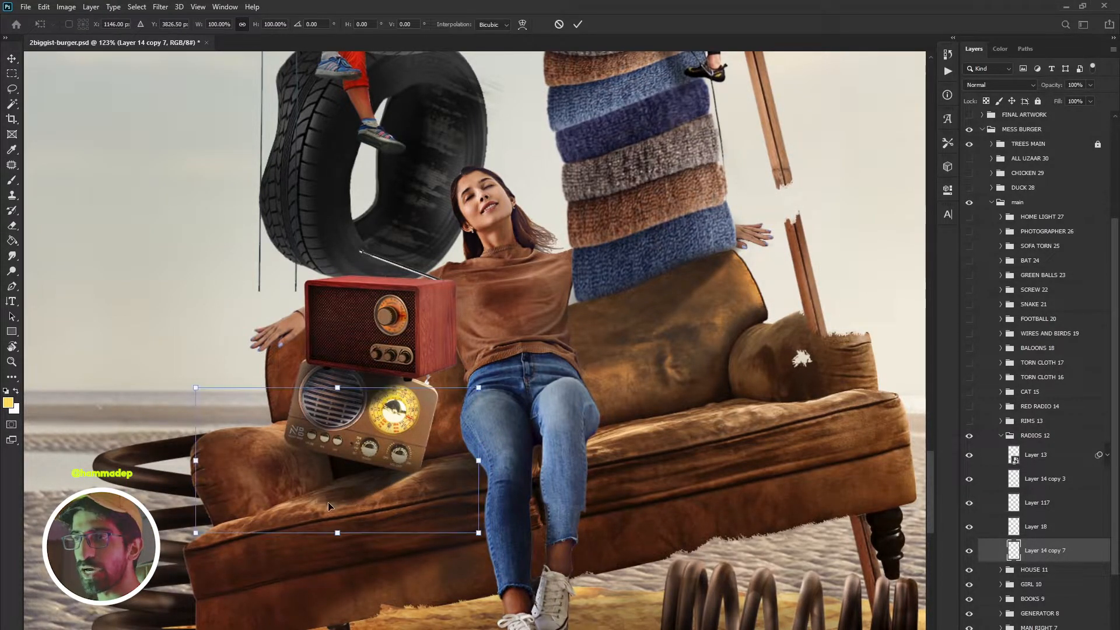
left_click_drag(369, 537, 604, 517)
key("Return")
left_click_drag(475, 467, 418, 470)
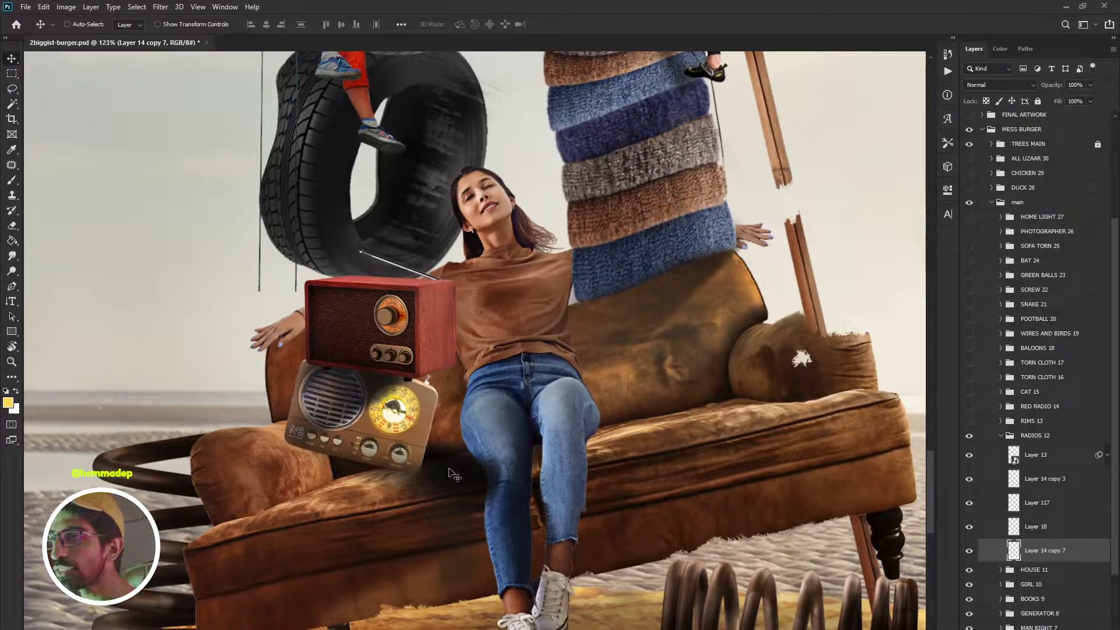
left_click_drag(456, 482, 516, 482)
key("ctrl+z")
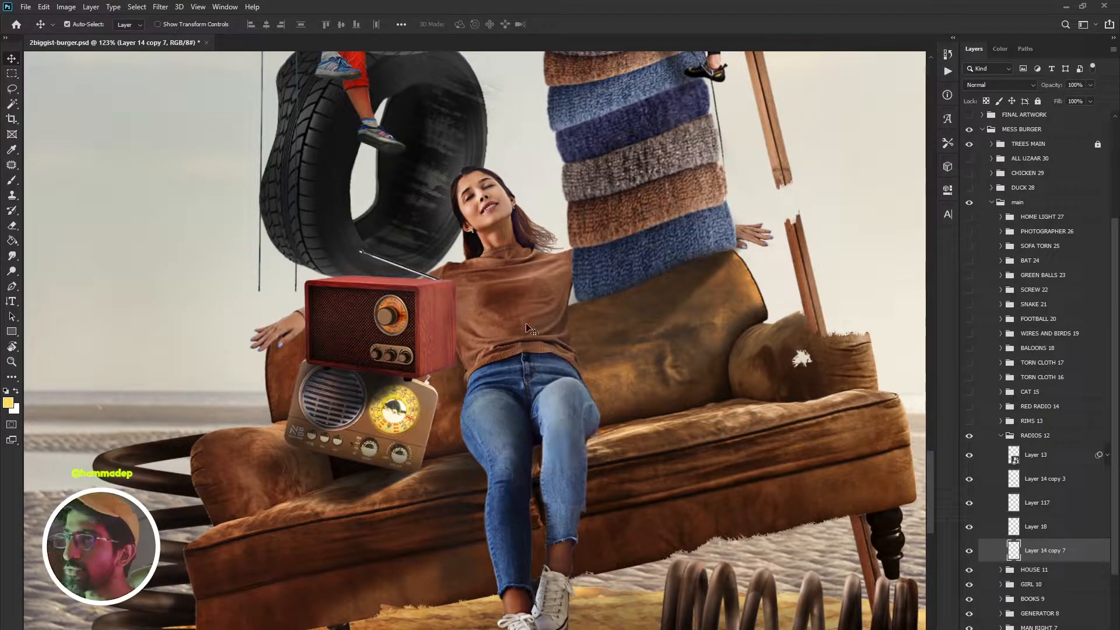
- View the whole stacked composition and collapse the RADIOS 12 group
key("ctrl+0")
scroll(584, 268, "up", 10)
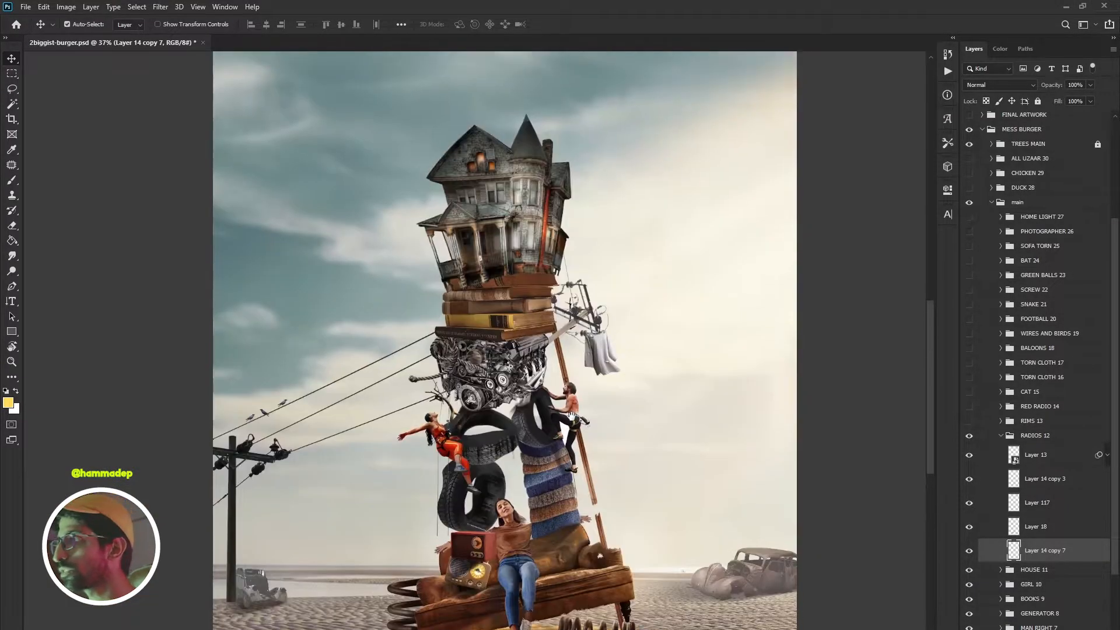
left_click(1001, 435)
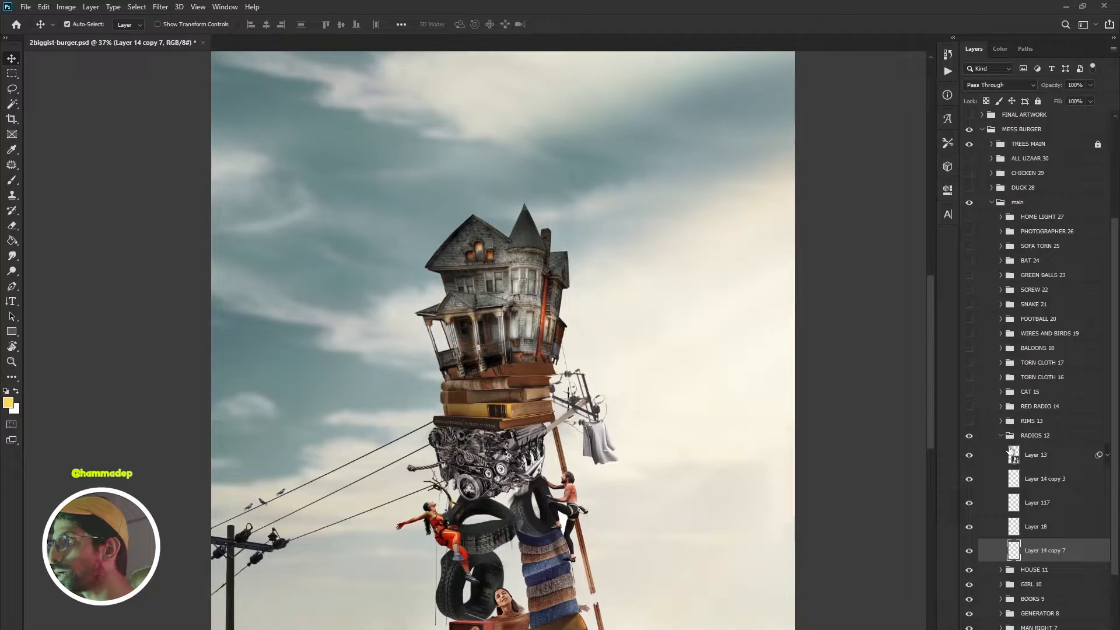
- Show the RIMS 13 group and inspect the three wheel rims beside the tyres and towels
left_click(969, 421)
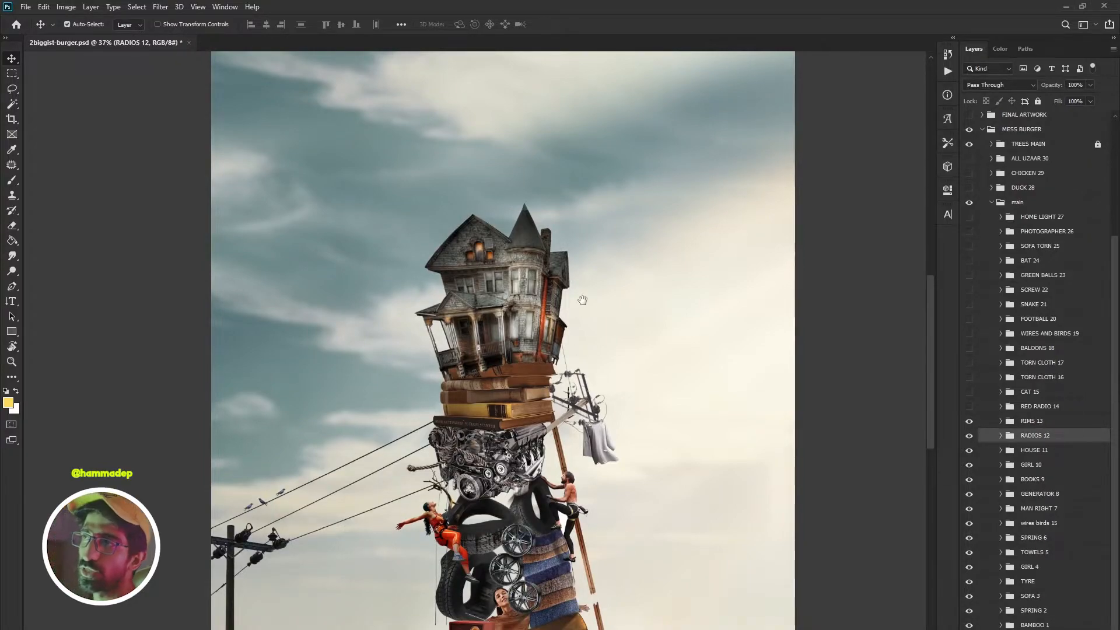
scroll(583, 300, "down", 3)
scroll(486, 322, "up", 2)
scroll(482, 326, "up", 4)
- Try moving the 1-2-wheel-rim-15 copy 2 rim, undo the move, and collapse the RIMS 13 group
left_click_drag(482, 344, 501, 266)
key("ctrl+z")
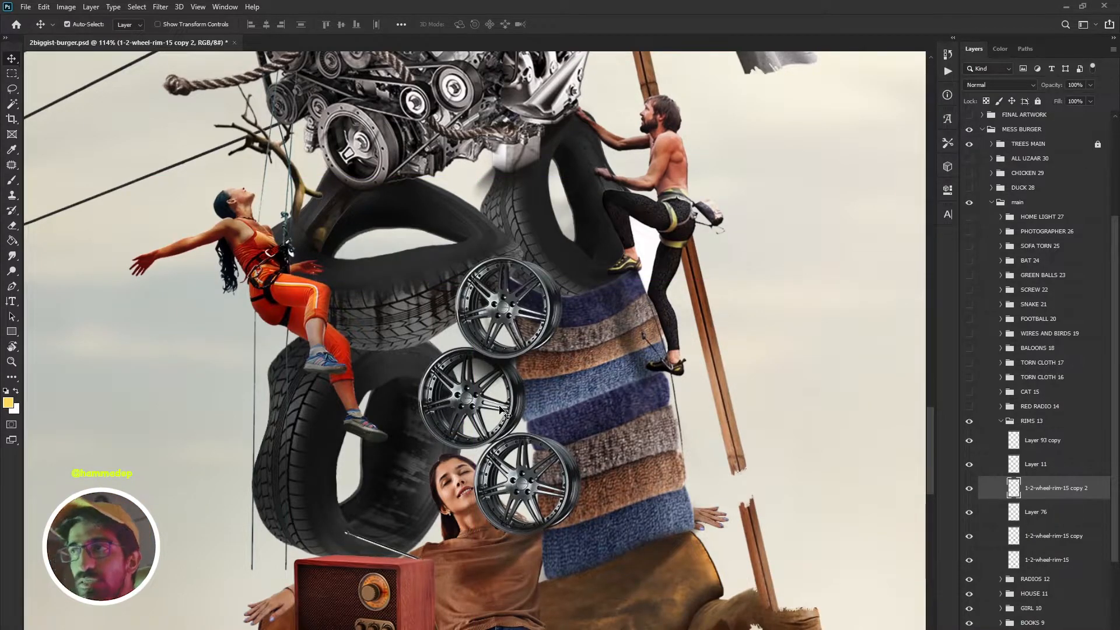
left_click(431, 551)
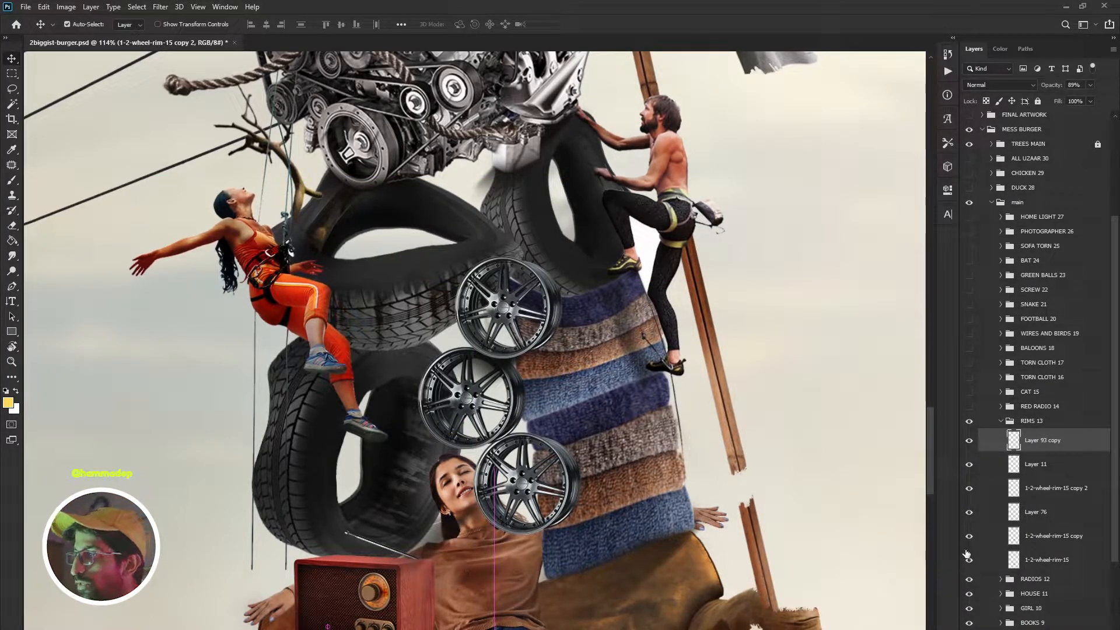
left_click(1001, 421)
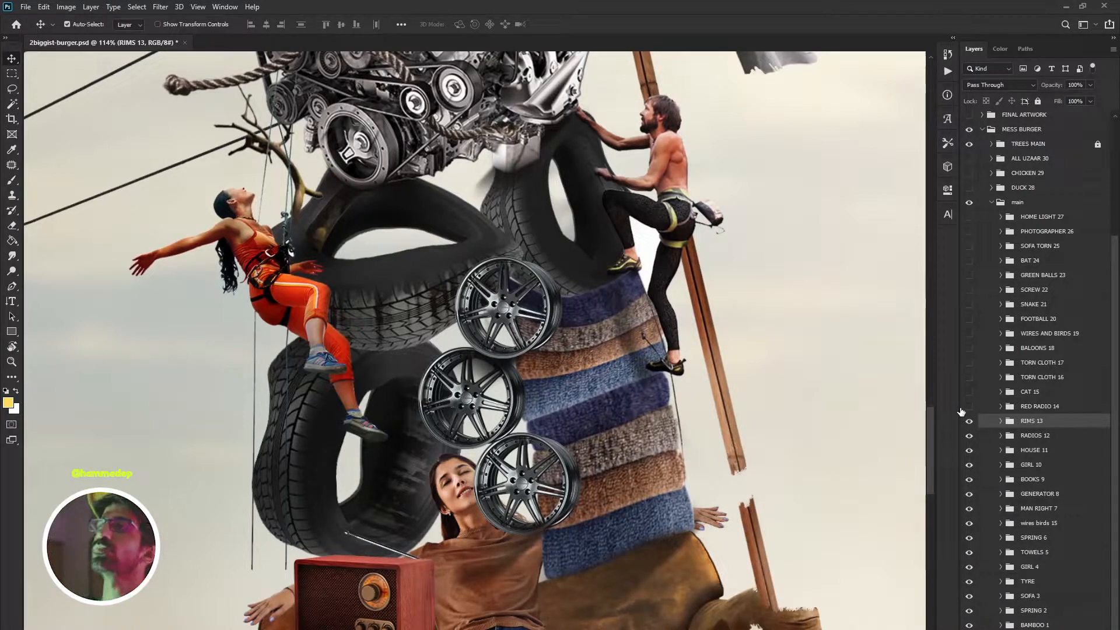
- Show the RED RADIO 14 group and inspect the red radio standing on the bun
scroll(535, 401, "down", 5)
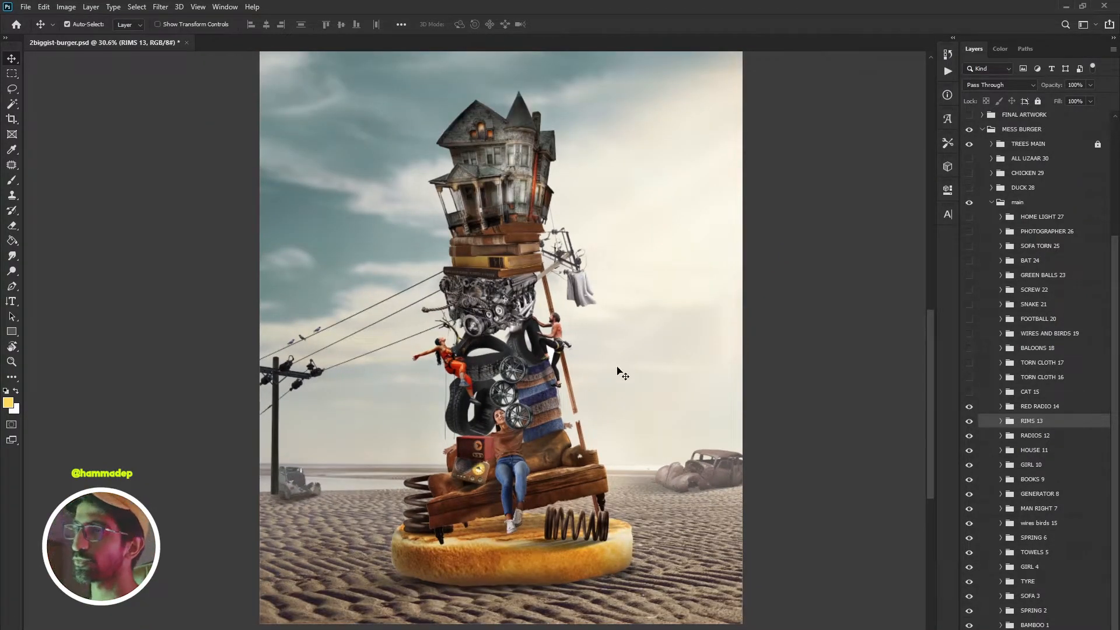
scroll(461, 531, "up", 3)
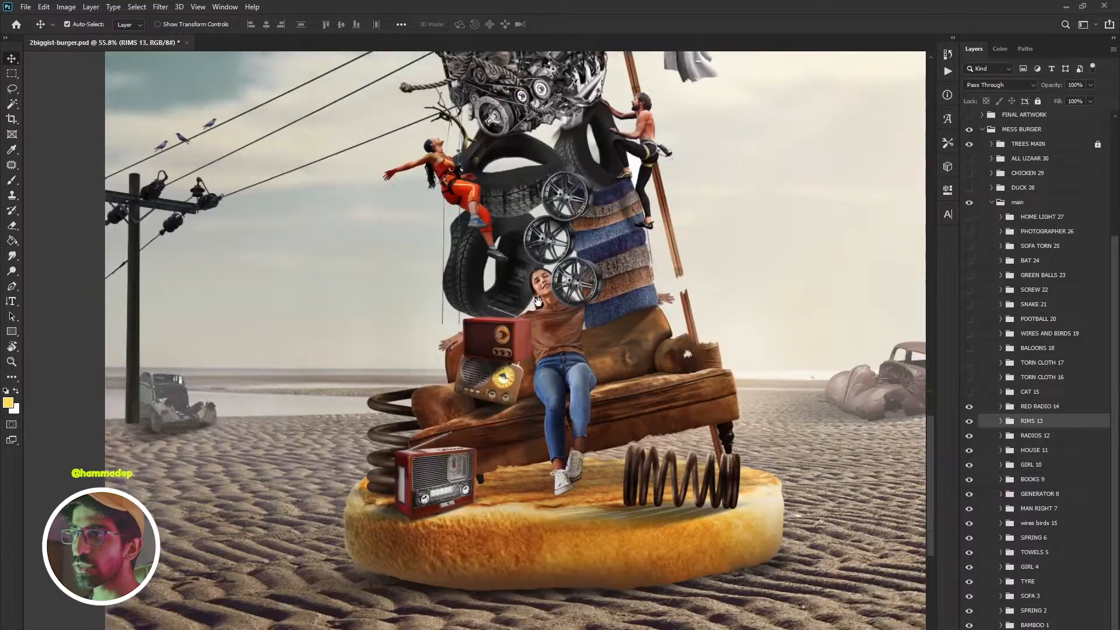
left_click_drag(462, 434, 538, 302)
- Try moving the red radio on Layer 81 and its shadow on Layer 14 copy, undoing each move
left_click_drag(459, 393, 369, 354)
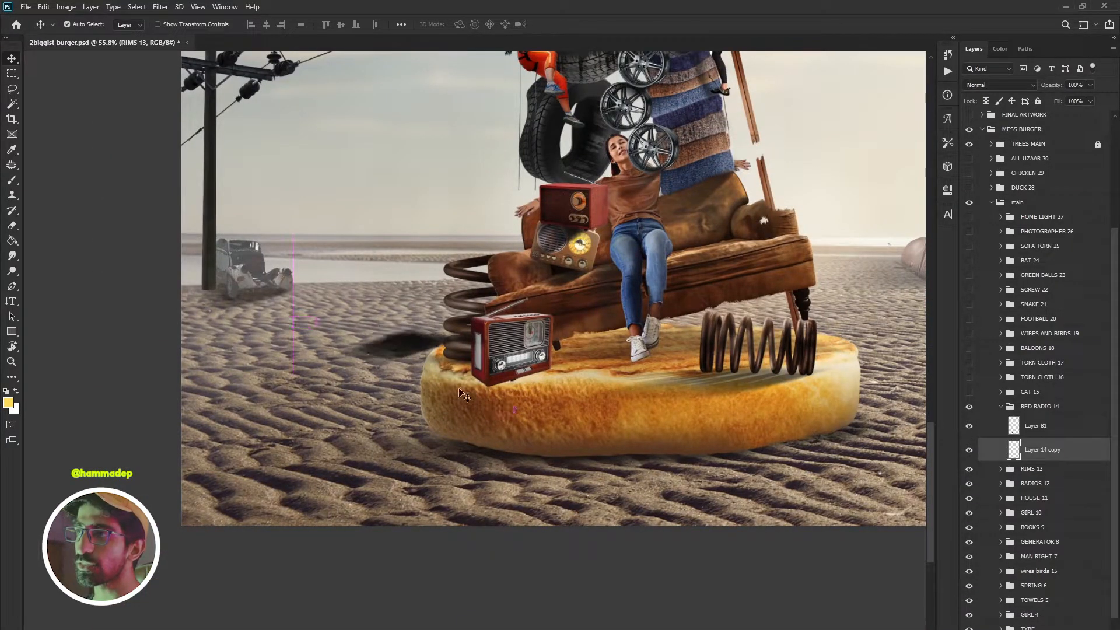
key("ctrl+z")
left_click_drag(508, 366, 499, 312)
key("ctrl+z")
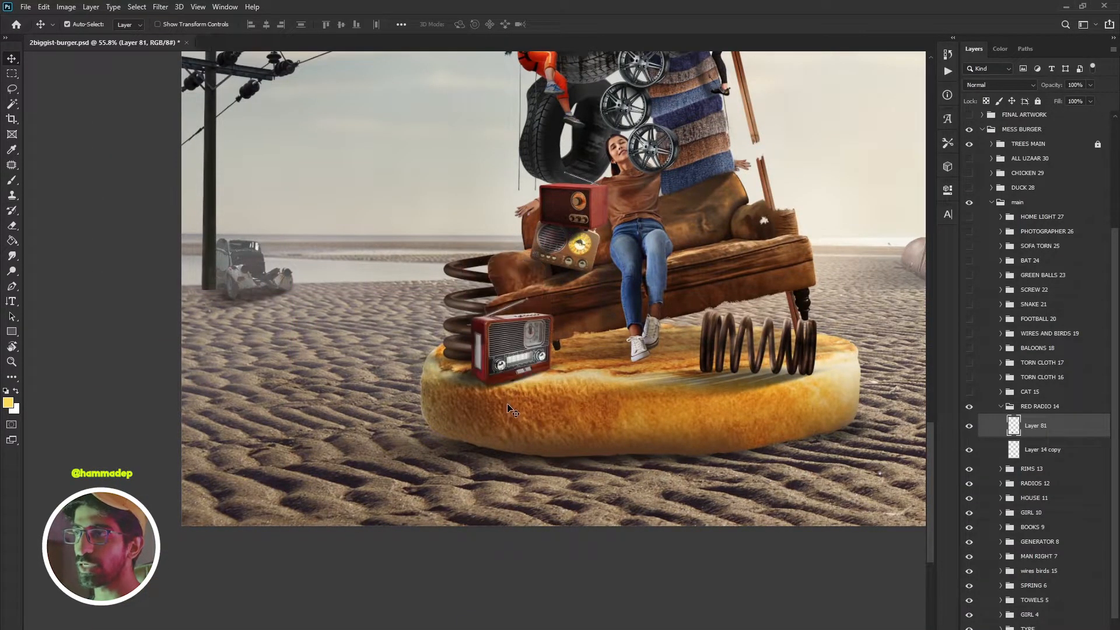
- Show the CAT 15 group and collapse the RED RADIO 14 group
left_click_drag(659, 257, 595, 498)
left_click_drag(637, 162, 630, 440)
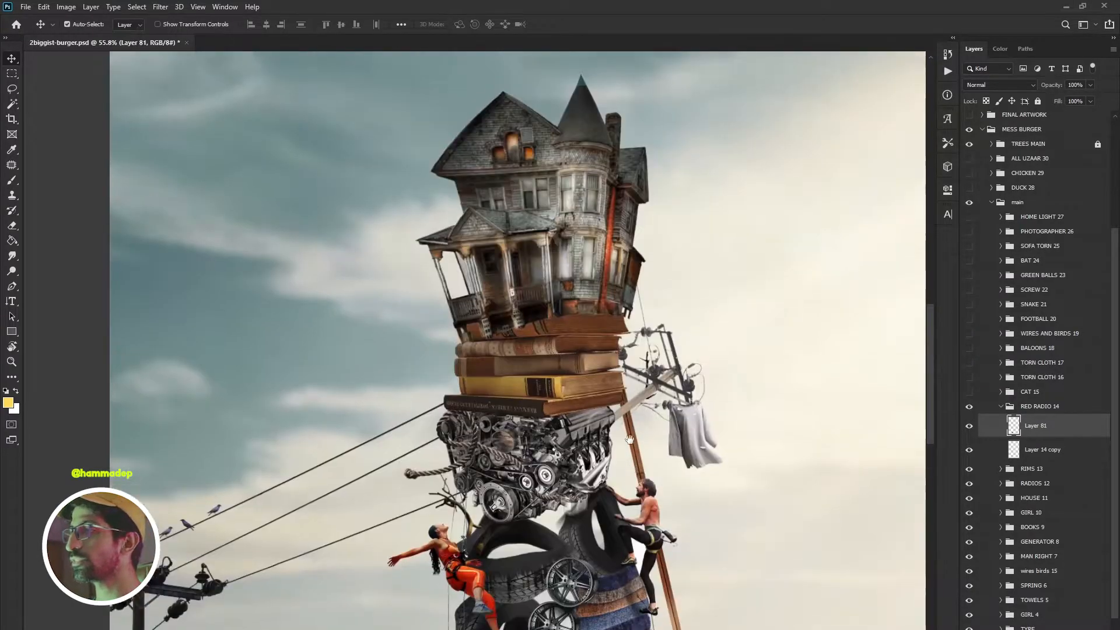
left_click_drag(589, 207, 591, 364)
left_click(969, 392)
left_click(1009, 406)
left_click(1001, 406)
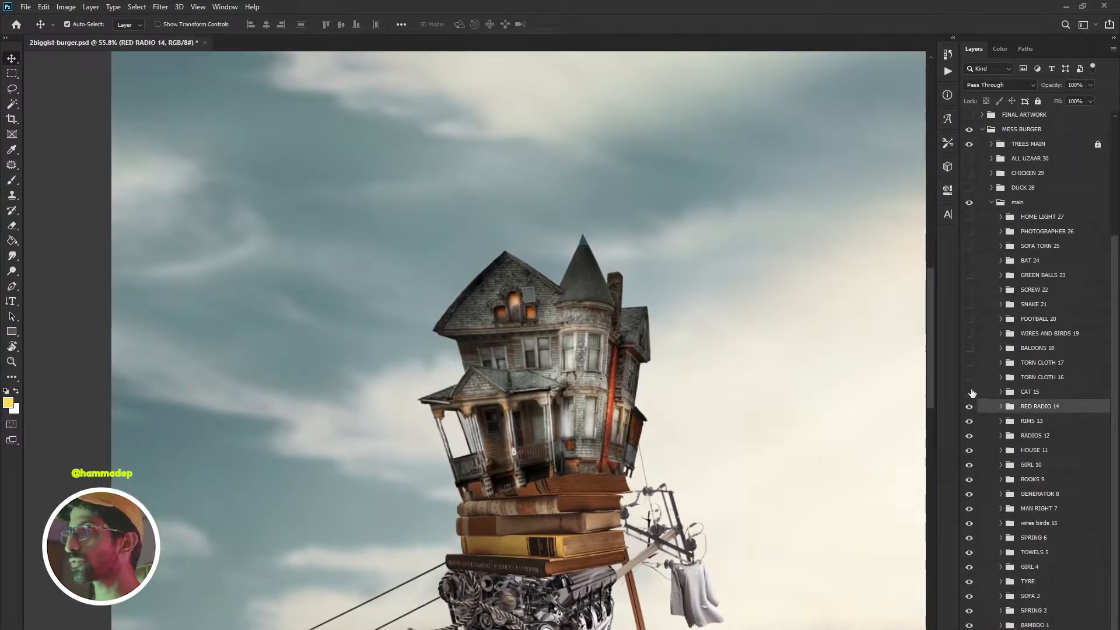
- Compare the cat on the house roof with the CAT 15 group hidden and shown, and collapse the group
scroll(630, 298, "up", 6)
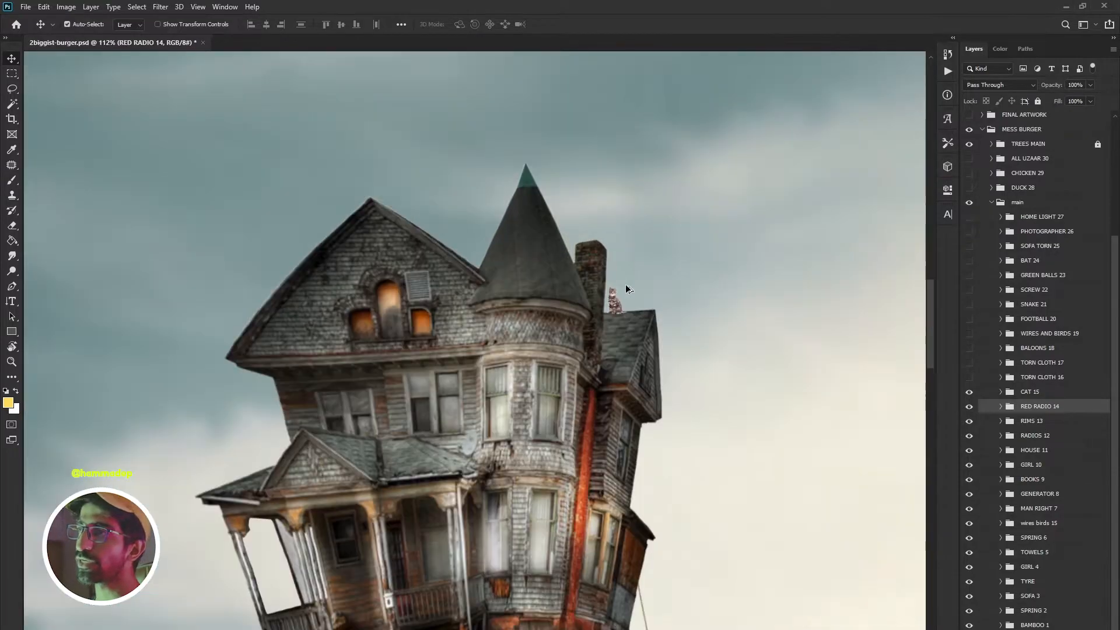
left_click(598, 325)
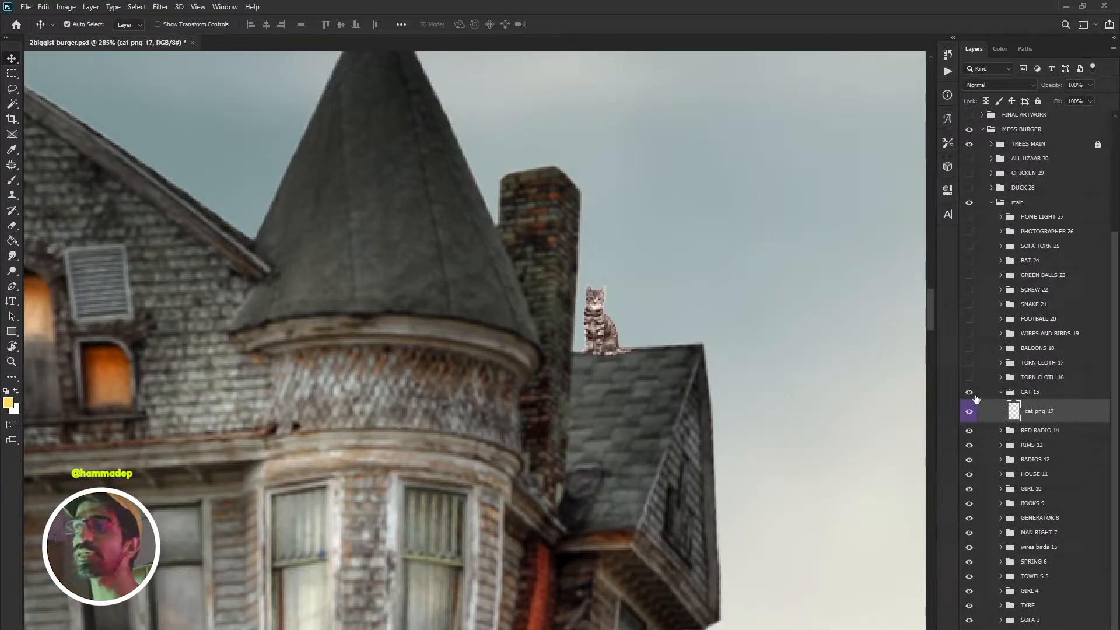
left_click(970, 392)
left_click(969, 391)
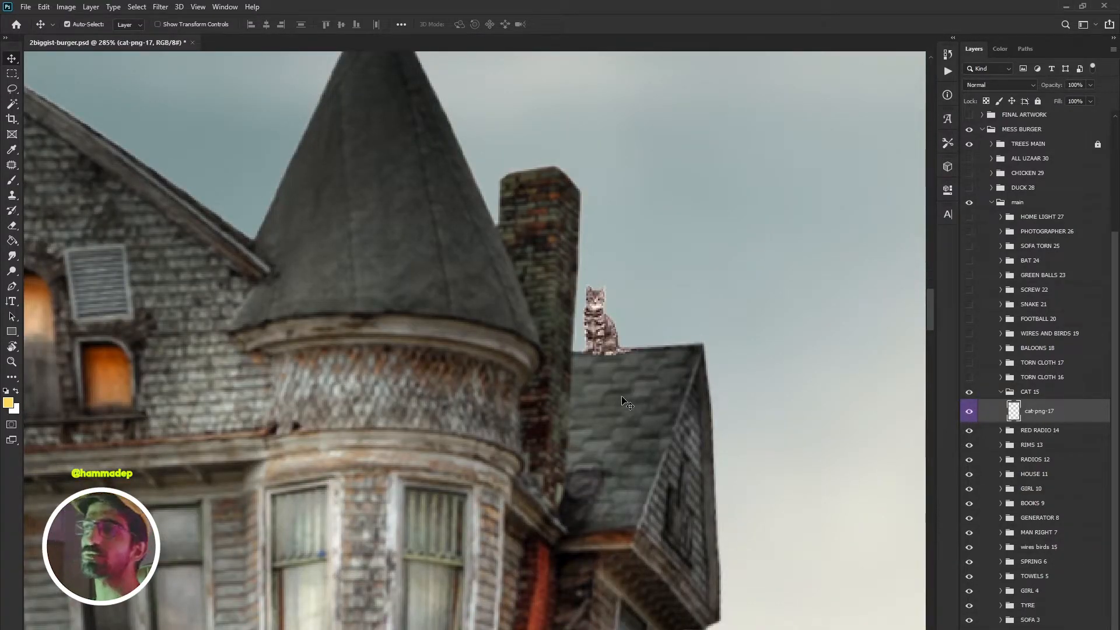
scroll(608, 387, "down", 4)
scroll(608, 387, "down", 4)
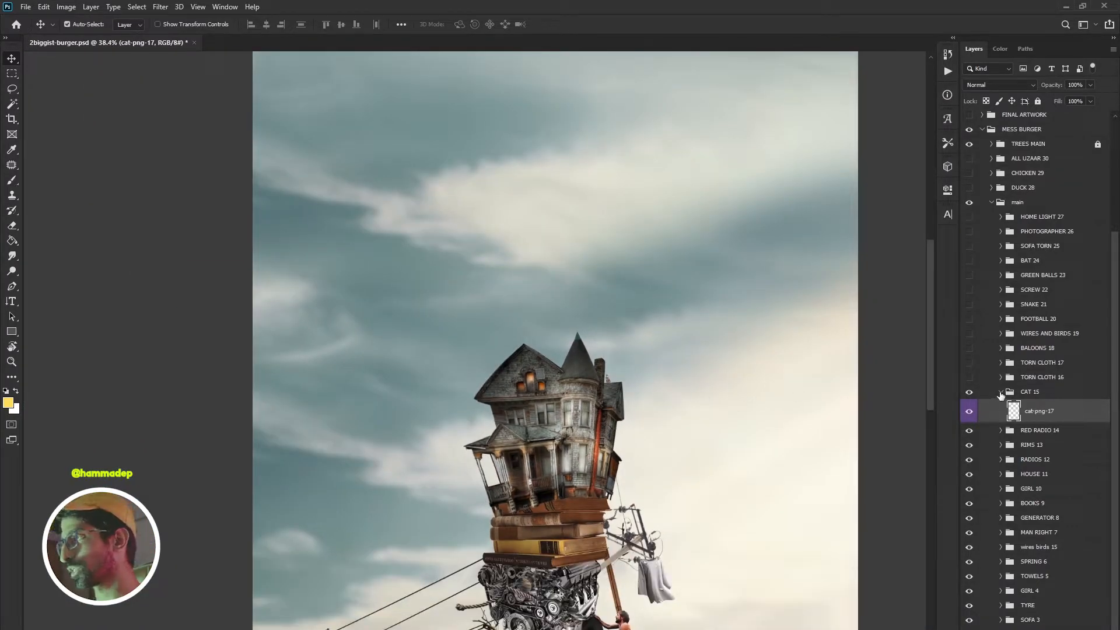
left_click(1001, 393)
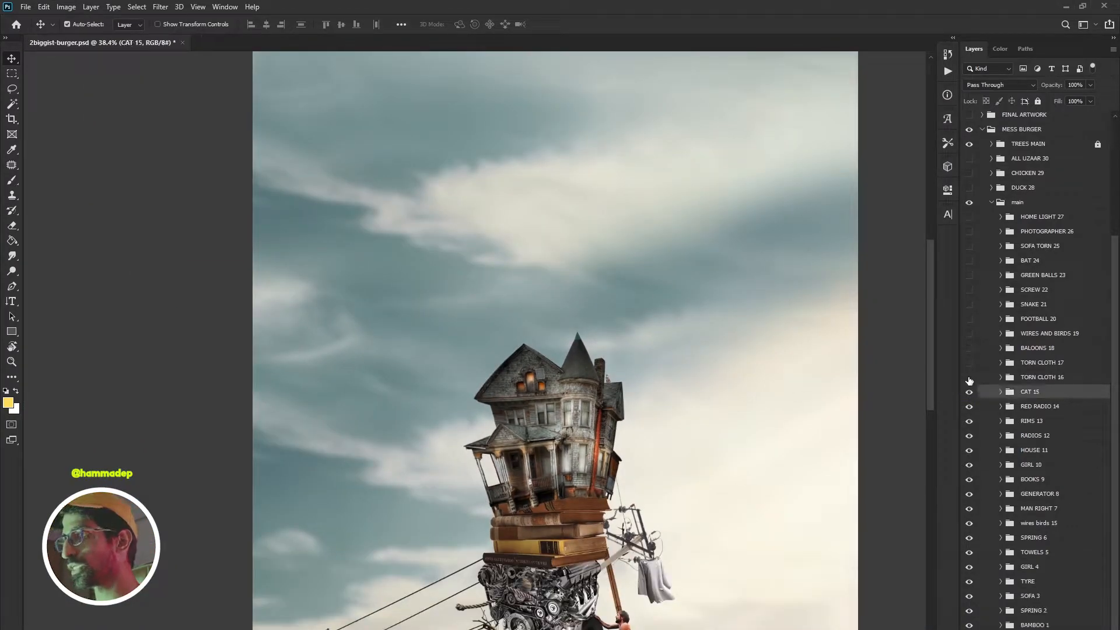
- Show the TORN CLOTH 16 group and inspect the torn cloths draped over the house
left_click_drag(660, 454, 595, 353)
mouse_move(430, 307)
left_mouse_down()
mouse_move(660, 369)
mouse_move(449, 305)
left_mouse_up()
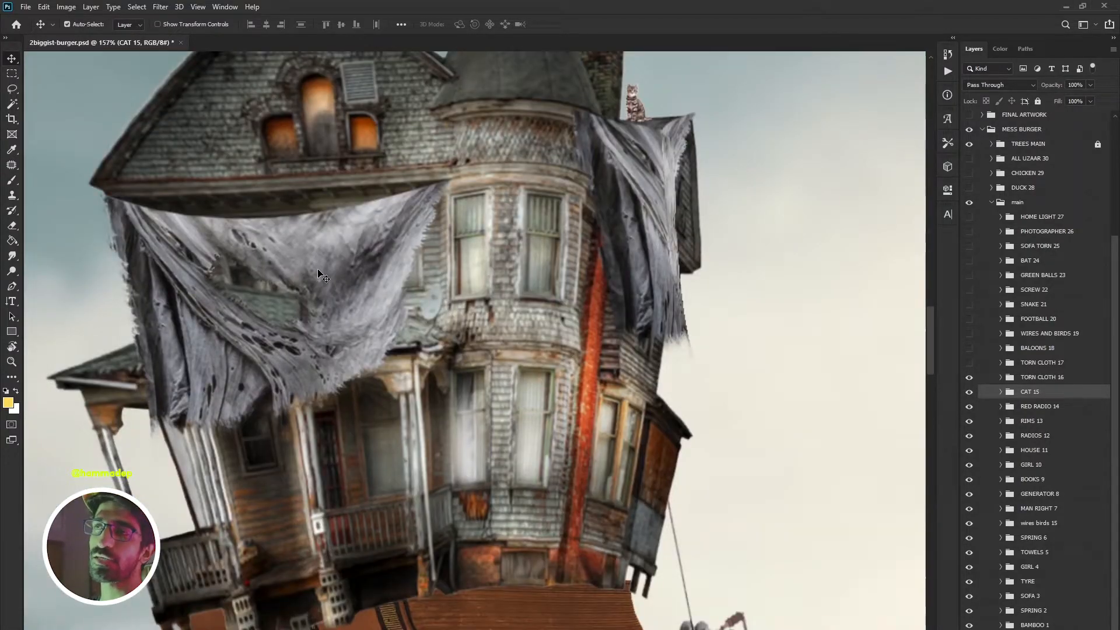
- Try moving the torn cloths on Layer 31 copy and Layer 31 copy 3 away from the house, undoing each move
left_click_drag(320, 207, 314, 243)
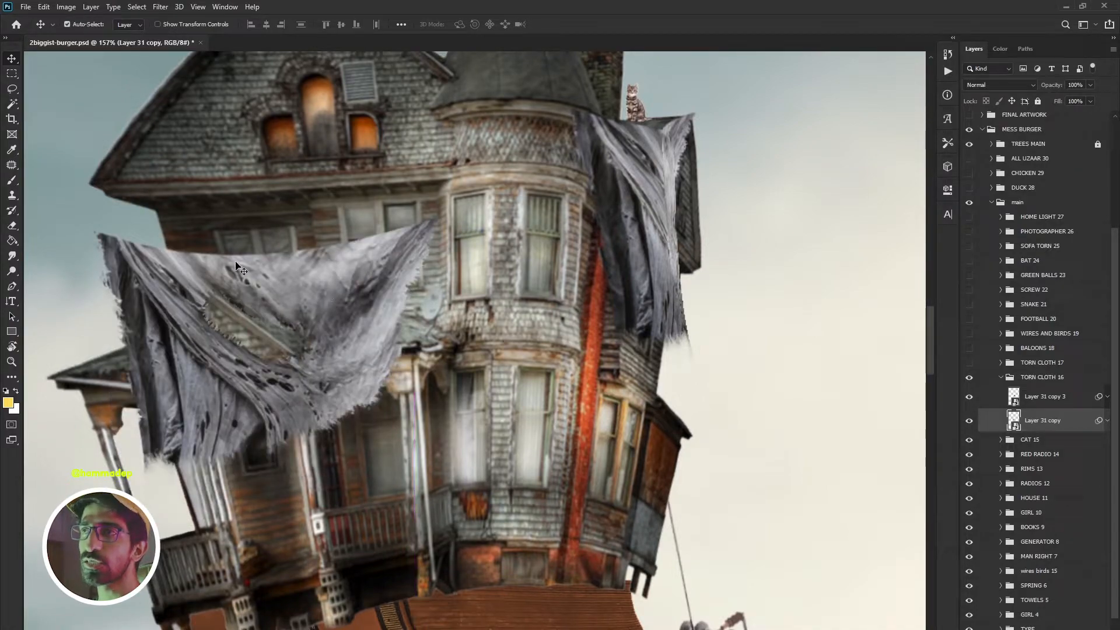
key("ctrl+z")
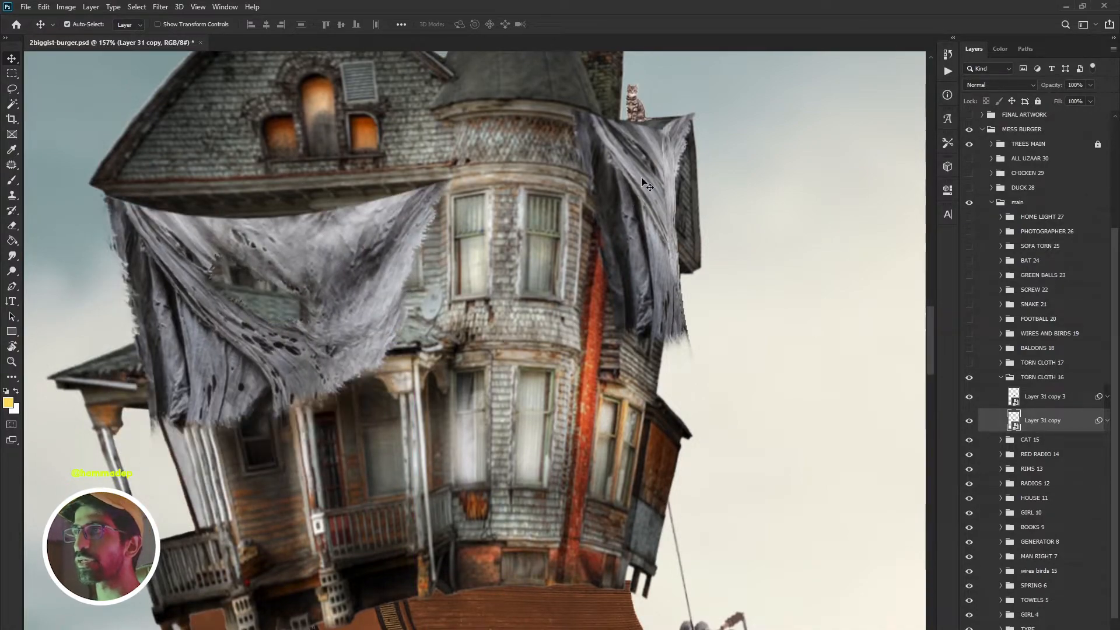
left_click(647, 211)
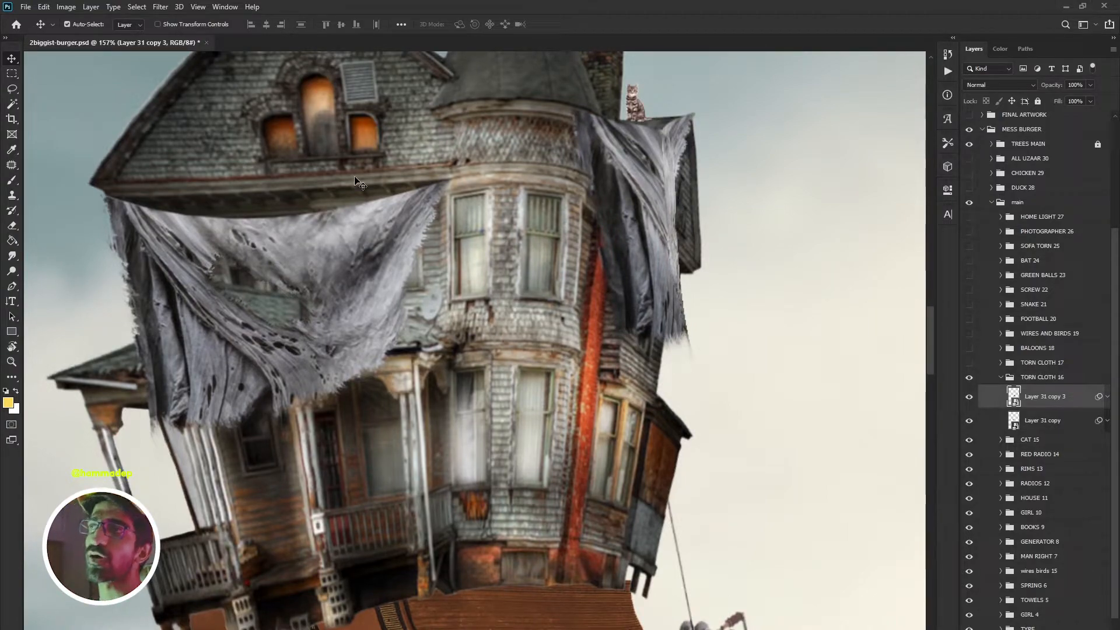
scroll(637, 240, "down", 4)
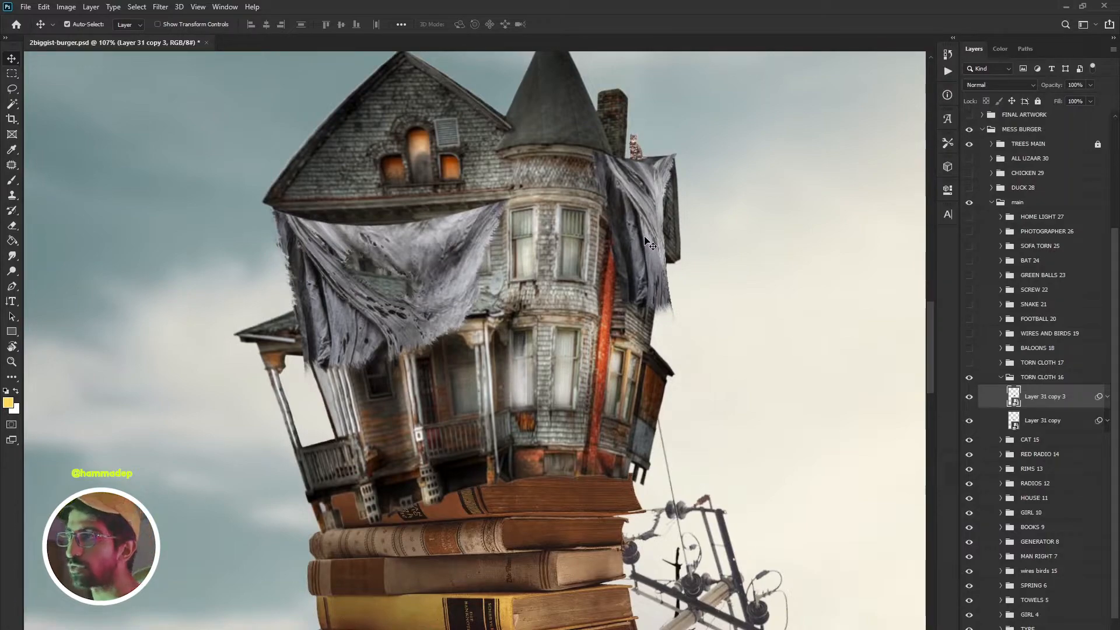
left_click_drag(644, 236, 779, 326)
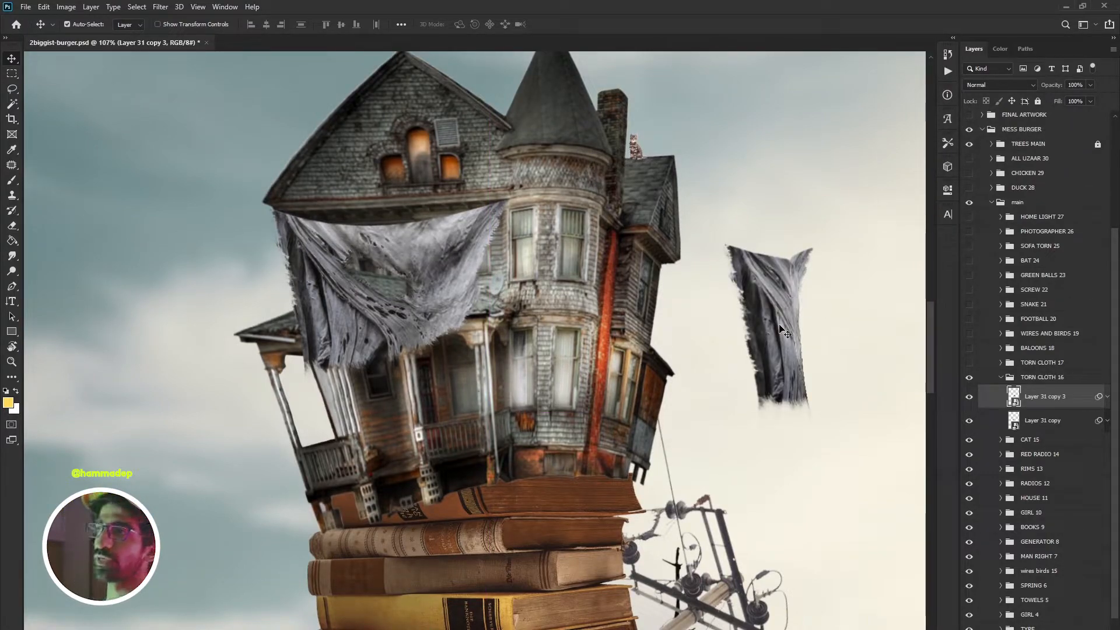
key("ctrl+z")
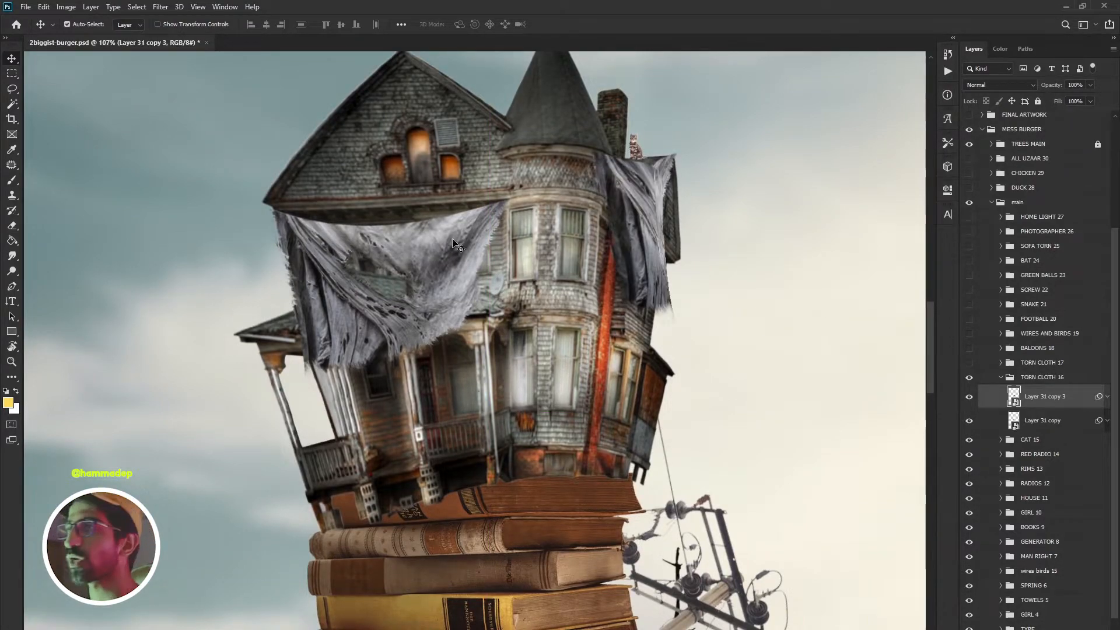
- View the draped house within the stack and collapse the TORN CLOTH 16 group
scroll(458, 249, "down", 4)
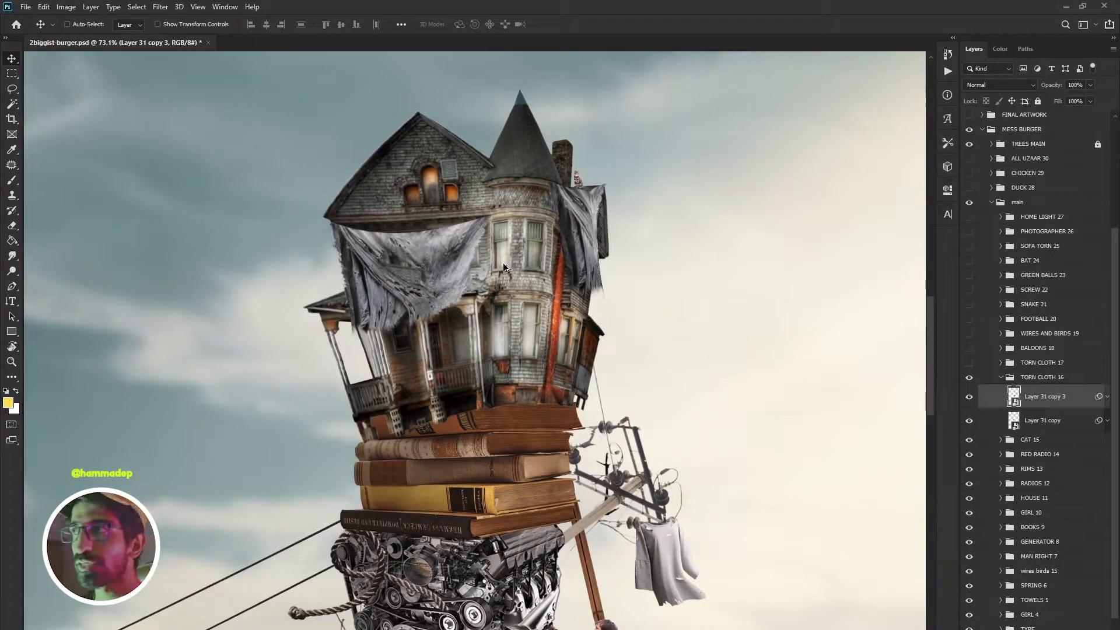
scroll(508, 277, "down", 3)
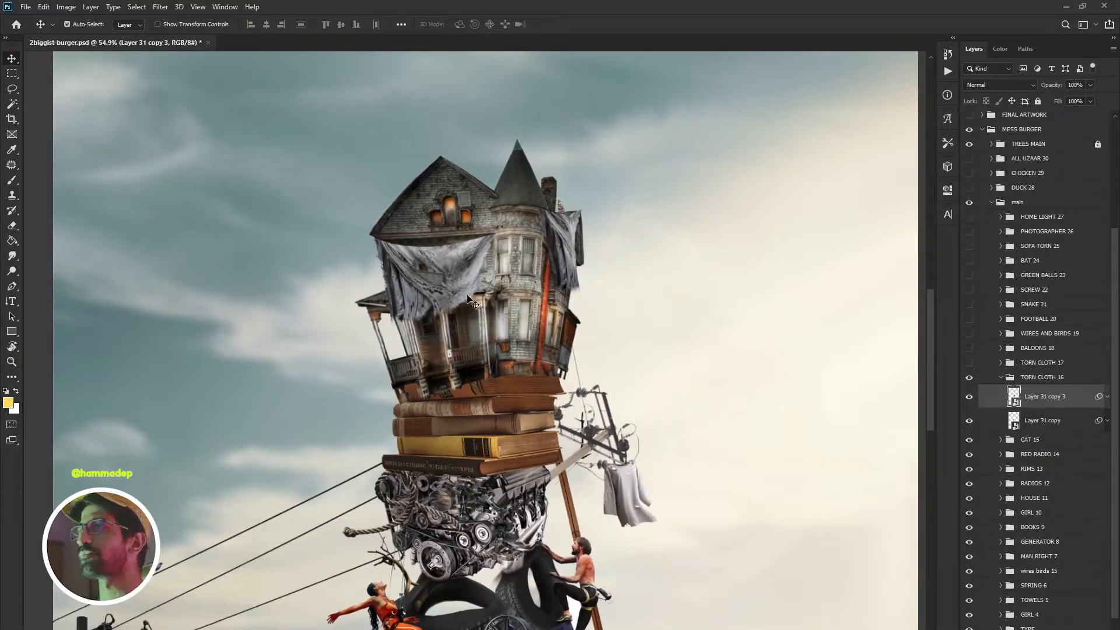
scroll(472, 315, "up", 3)
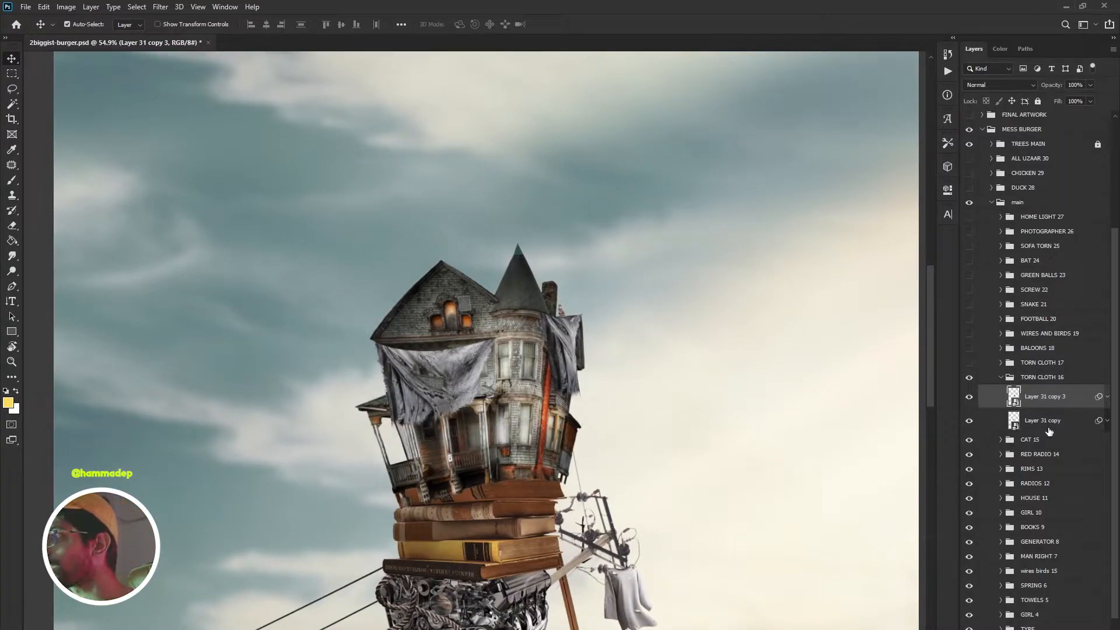
left_click(1001, 377)
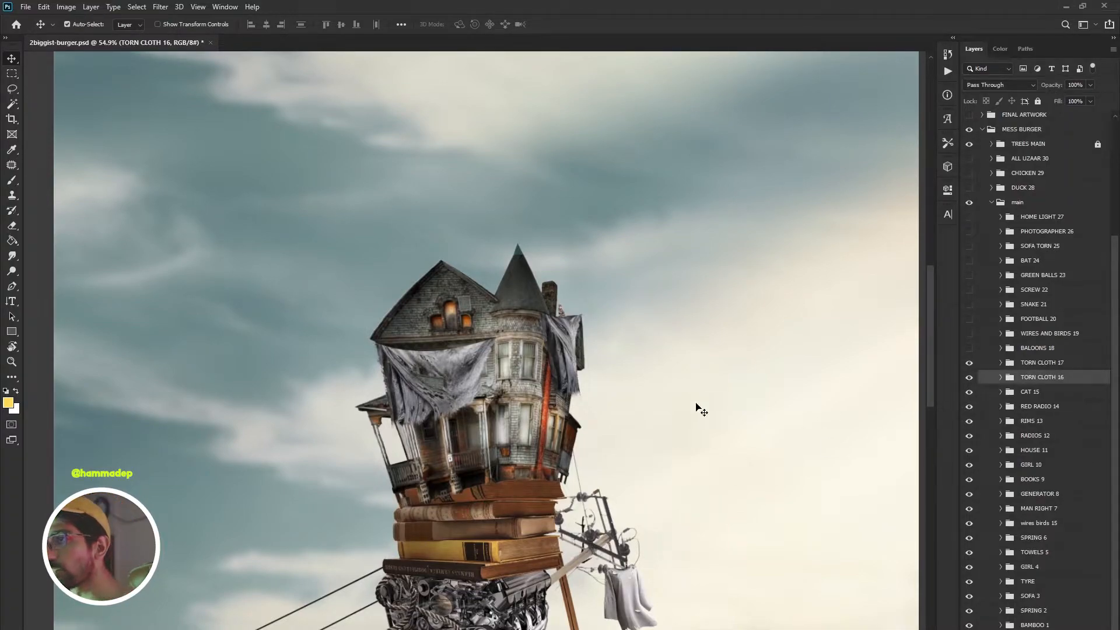
- Show the TORN CLOTH 17 group, toggling its visibility to compare, and inspect the cloth hanging beneath the engine
scroll(677, 411, "down", 1)
left_click_drag(659, 504, 629, 265)
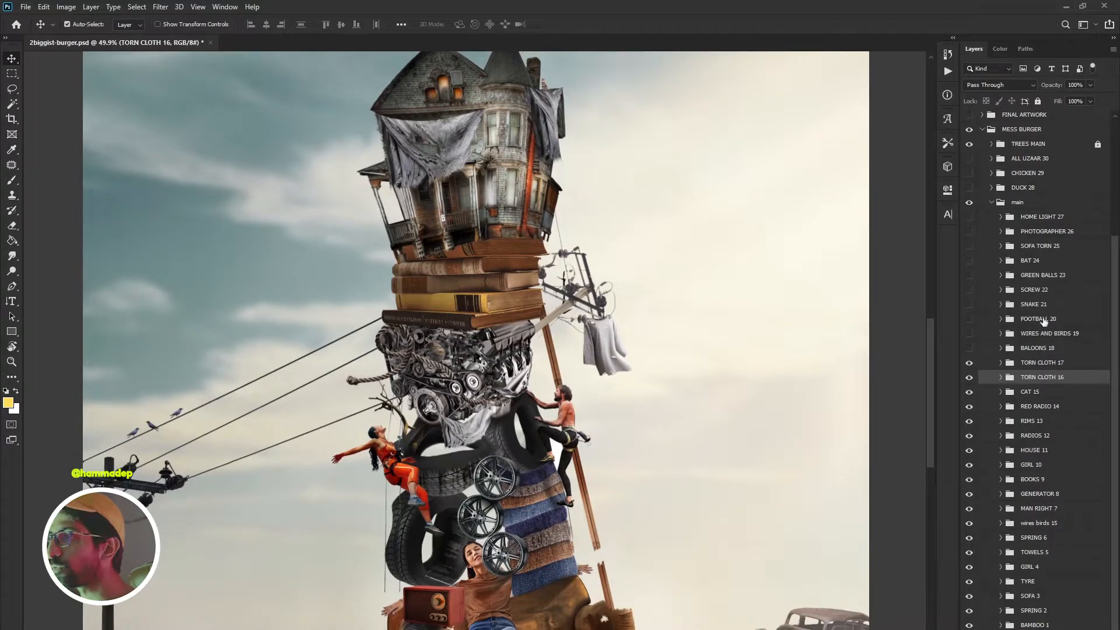
left_click(970, 362)
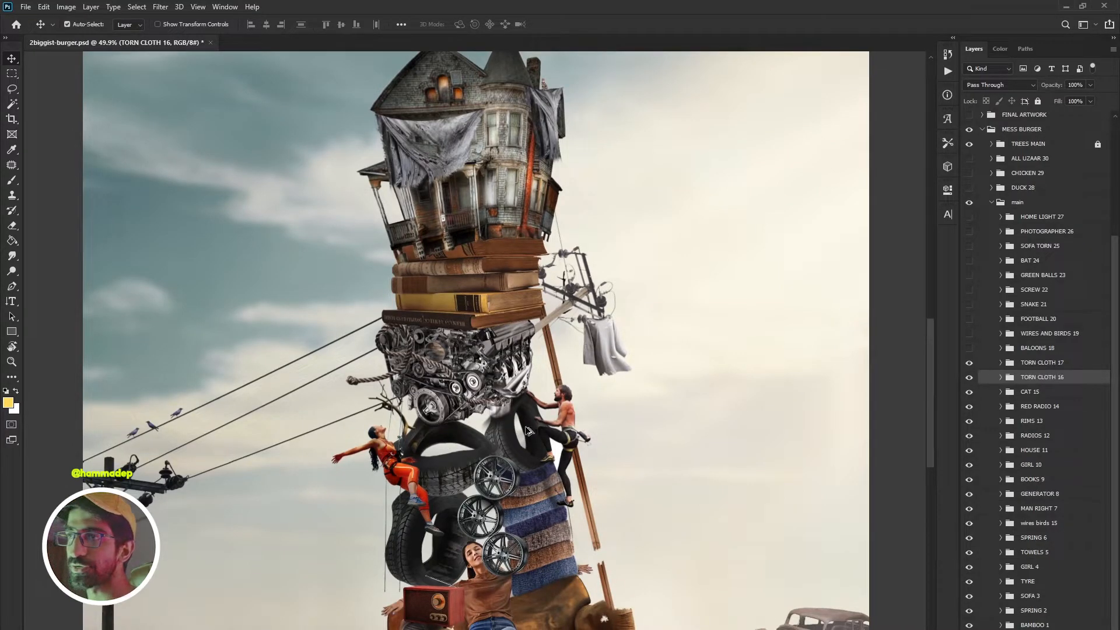
scroll(475, 432, "up", 2)
scroll(474, 432, "up", 5)
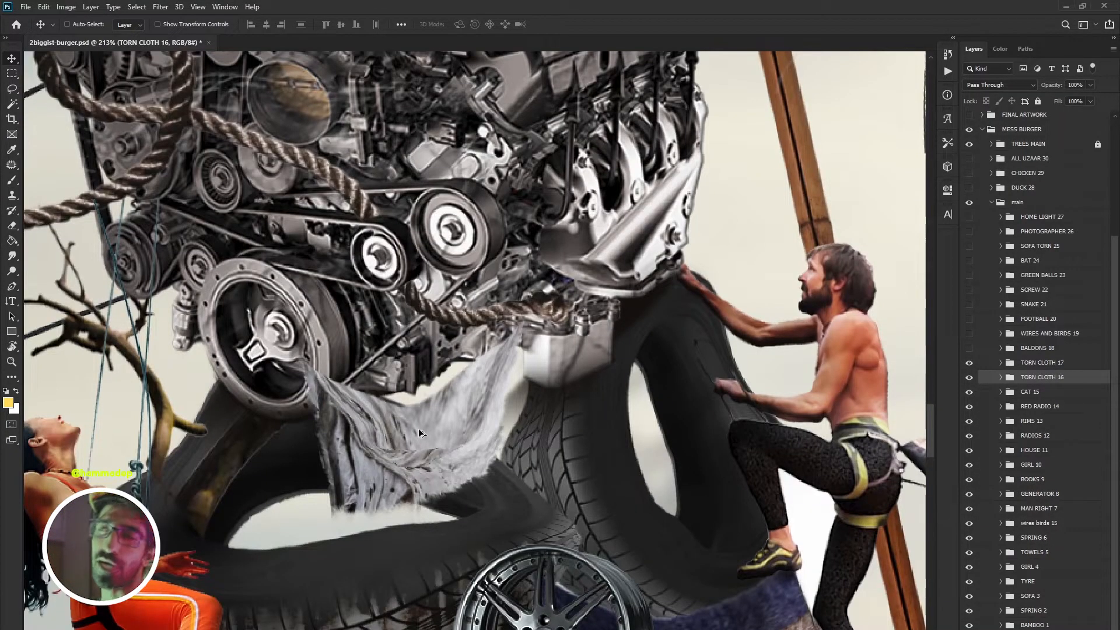
scroll(429, 391, "down", 8)
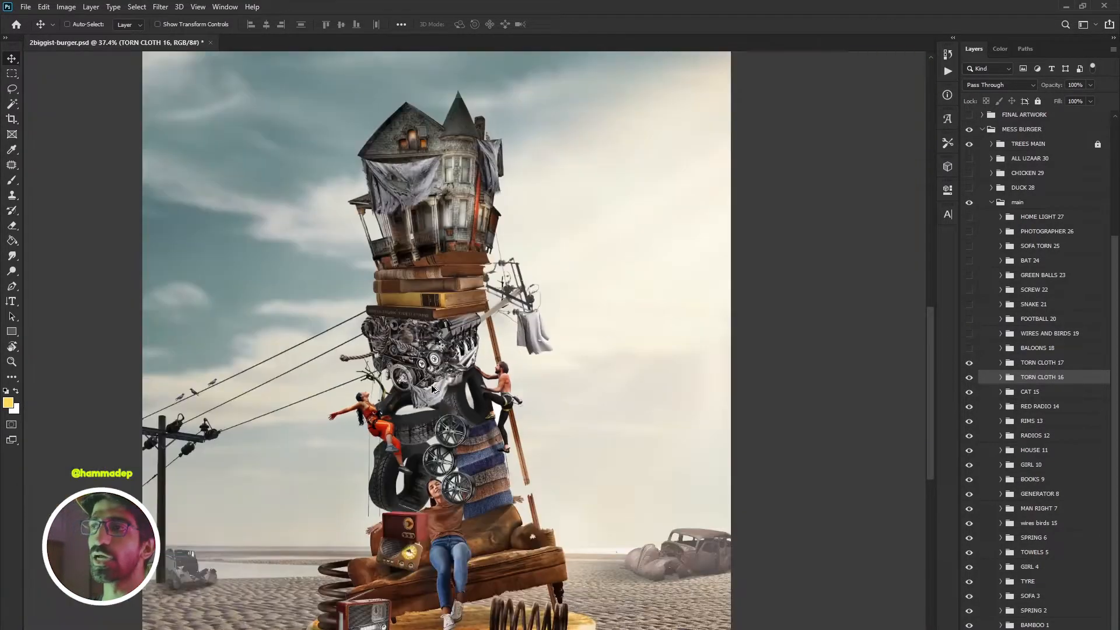
- Show the BALOONS 18 group and inspect the golden balloons beside the books
scroll(432, 389, "down", 2)
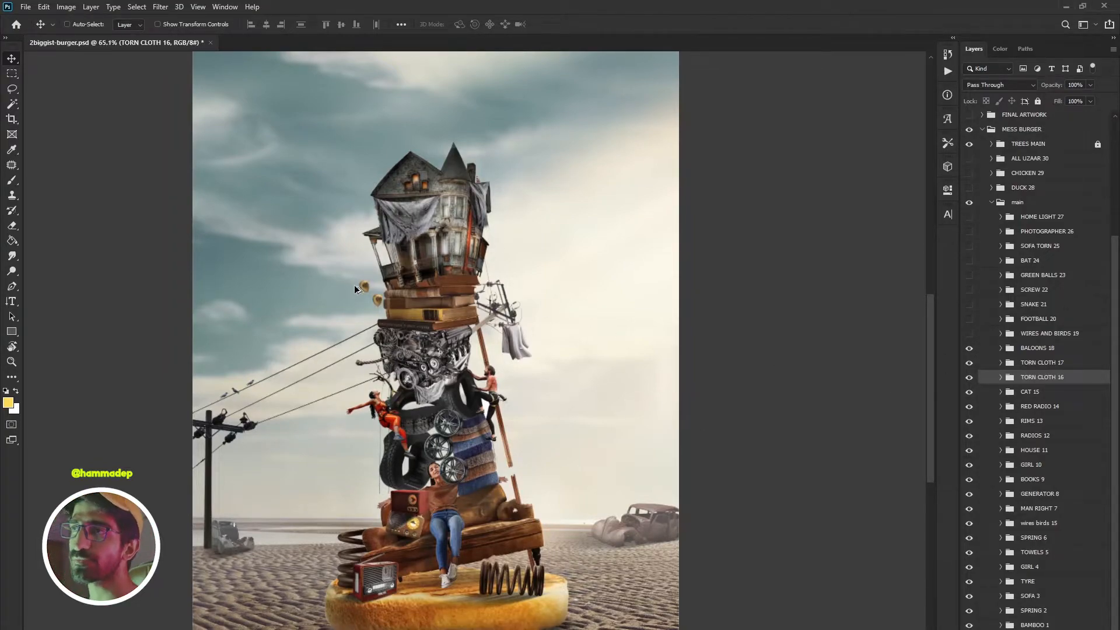
scroll(353, 295, "up", 7)
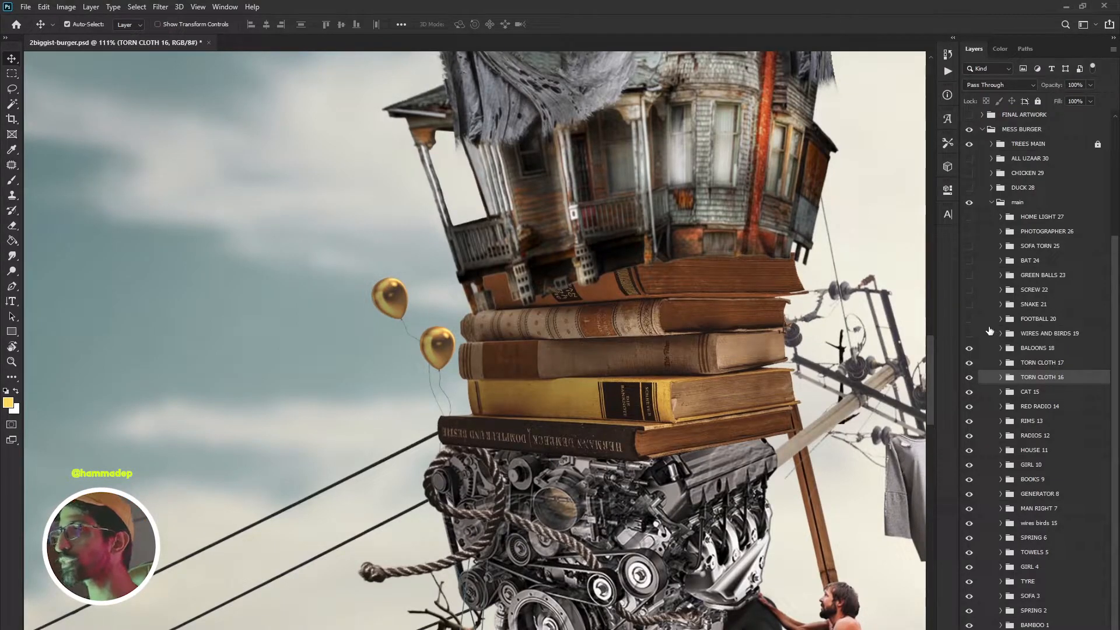
- Show the WIRES AND BIRDS 19 group, toggling its visibility to compare, and inspect the birds on the wires
scroll(620, 374, "down", 4)
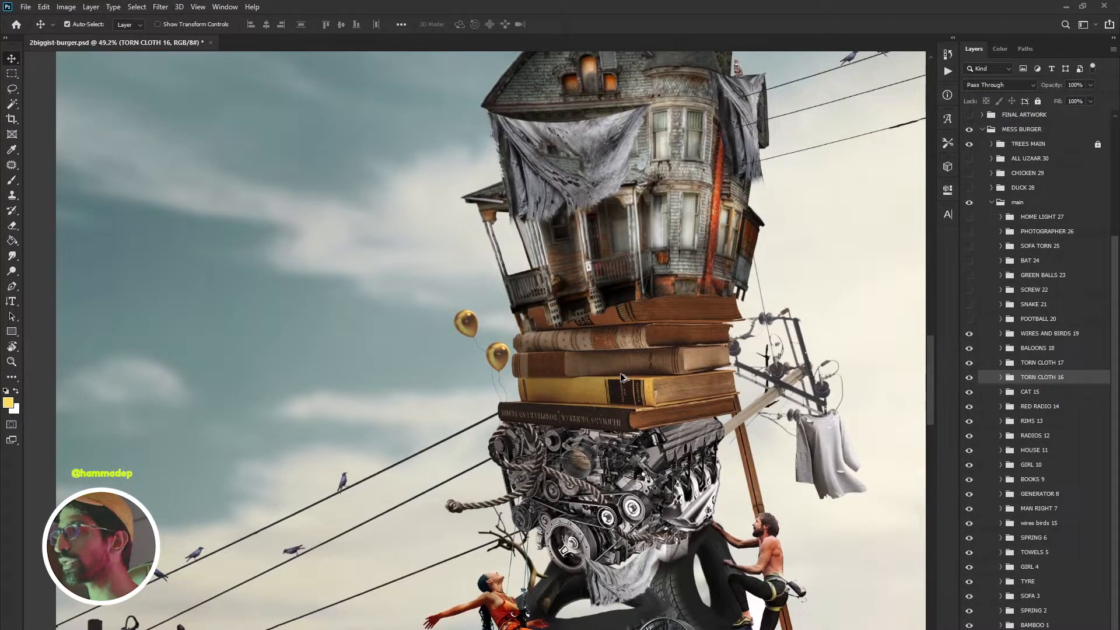
scroll(623, 378, "down", 2)
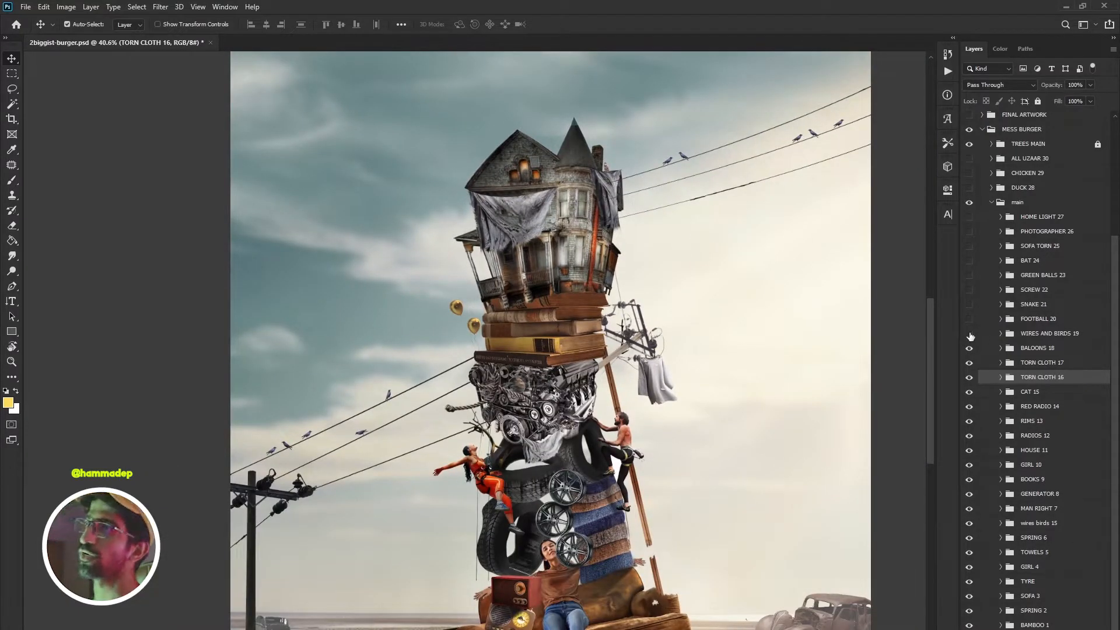
left_click(970, 335)
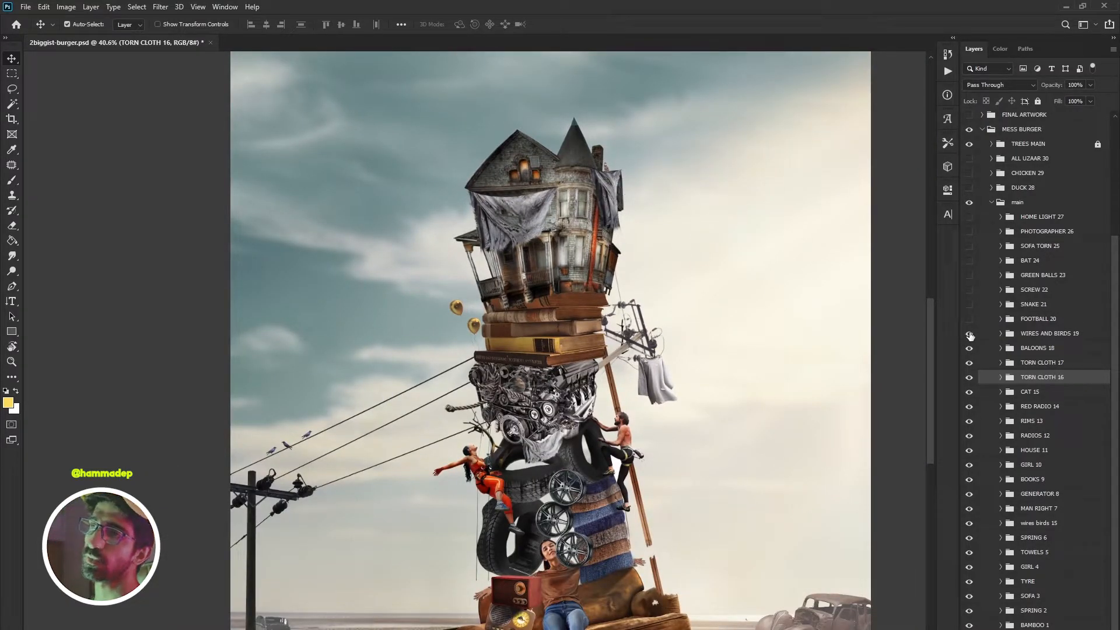
left_click_drag(683, 312, 660, 422)
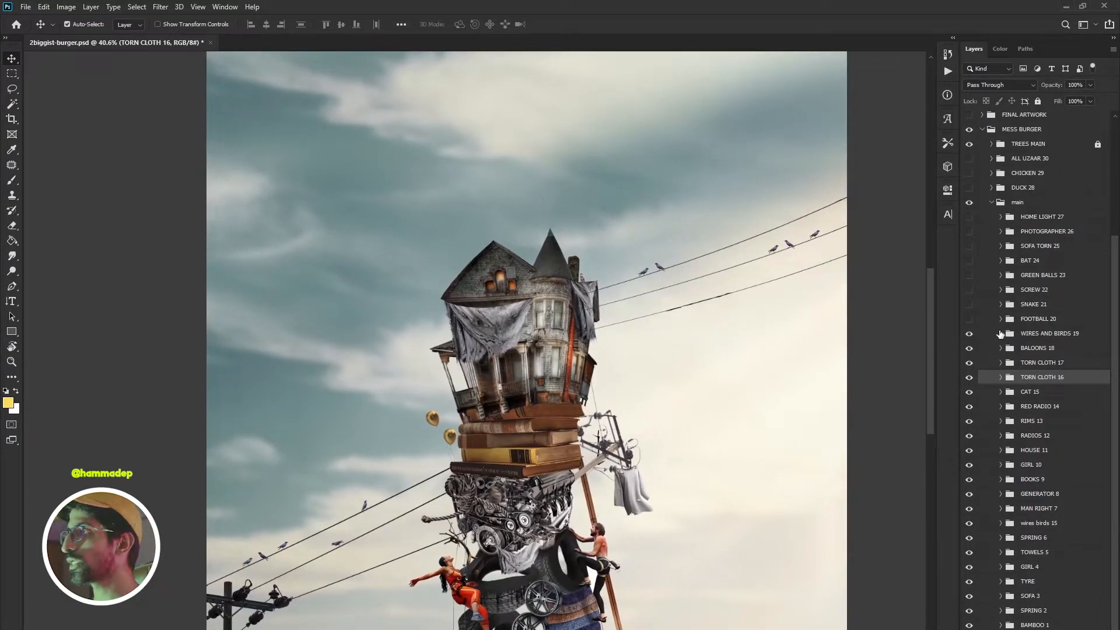
- Show the FOOTBALL 20 group and inspect the football beside the seated woman on the sofa
scroll(564, 379, "down", 5)
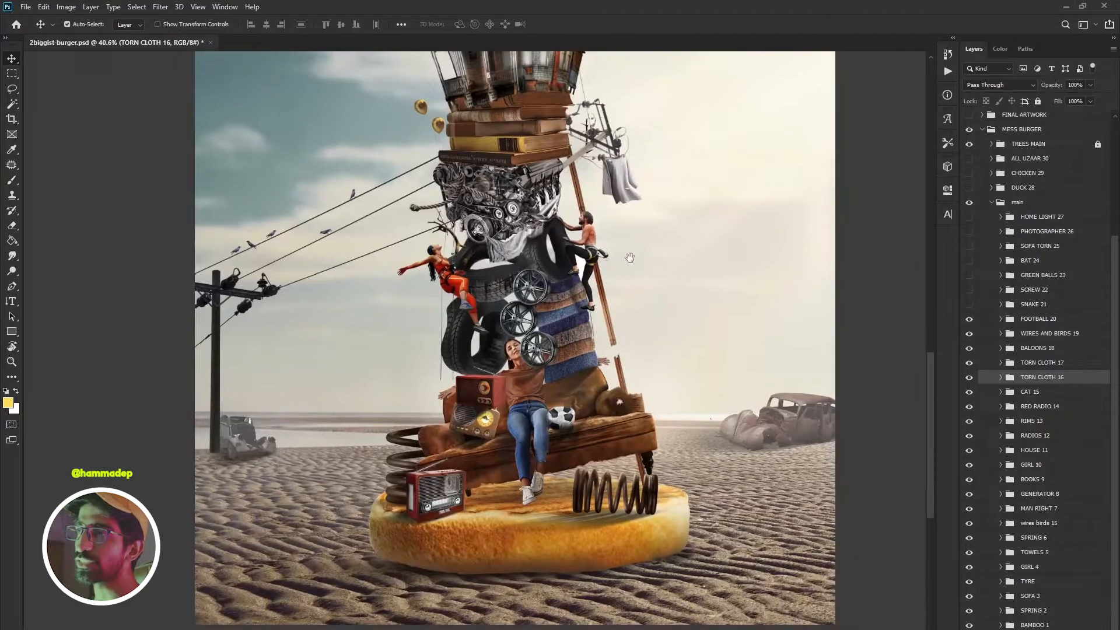
scroll(564, 379, "up", 5)
scroll(564, 380, "up", 2)
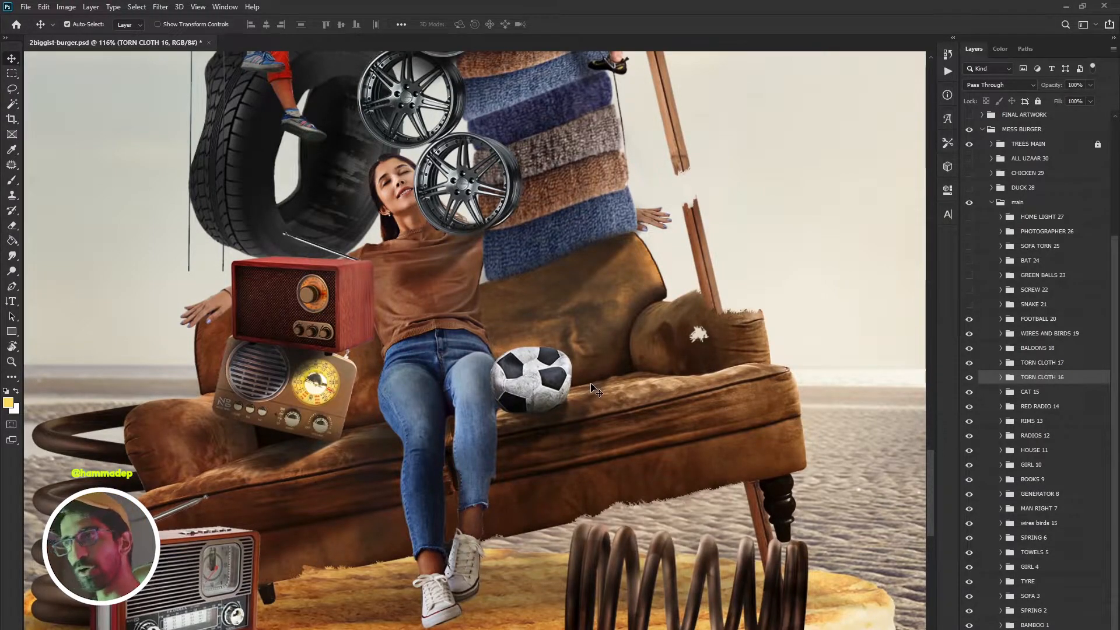
- Try moving the football's shadow on Layer 14 copy 5 off the sofa, undo the move, and collapse the FOOTBALL 20 group
left_click_drag(525, 429, 787, 228)
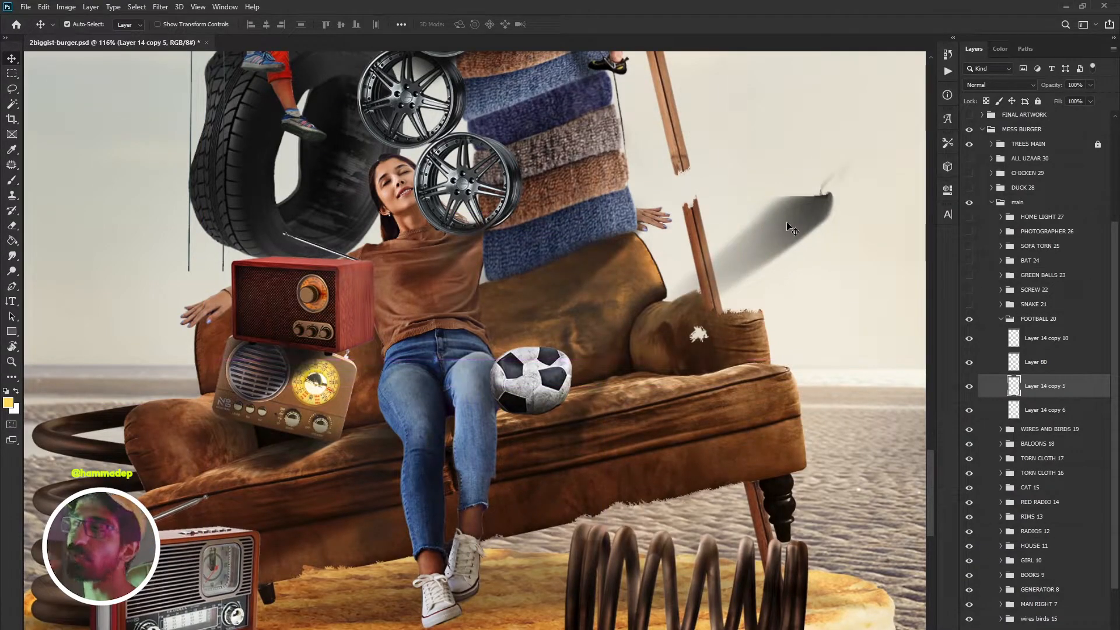
key("ctrl+z")
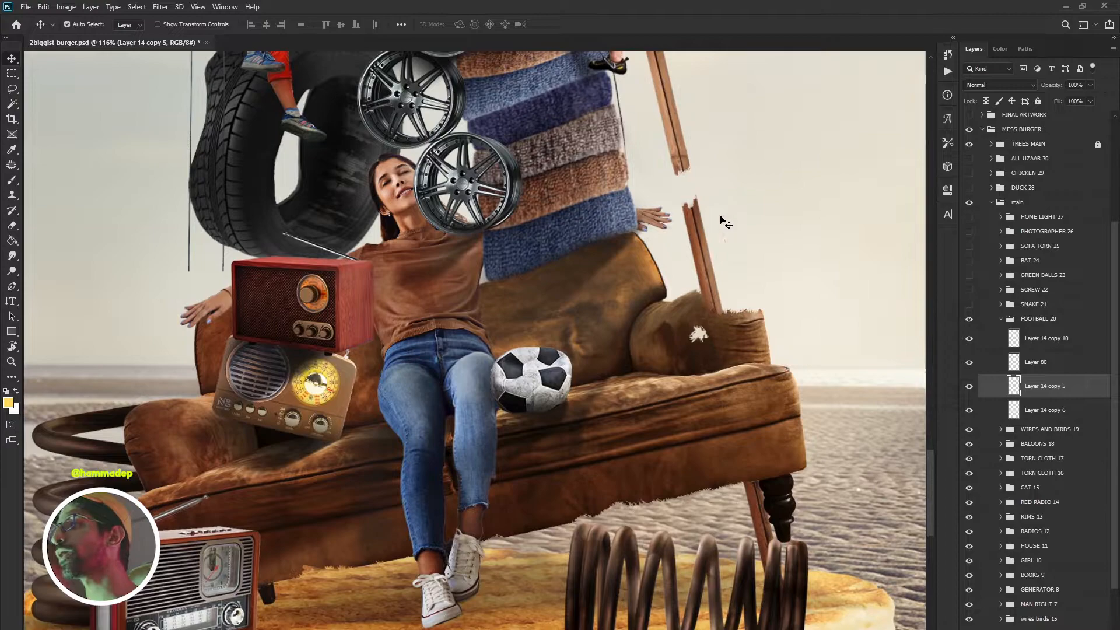
left_click(1009, 321)
left_click(1001, 319)
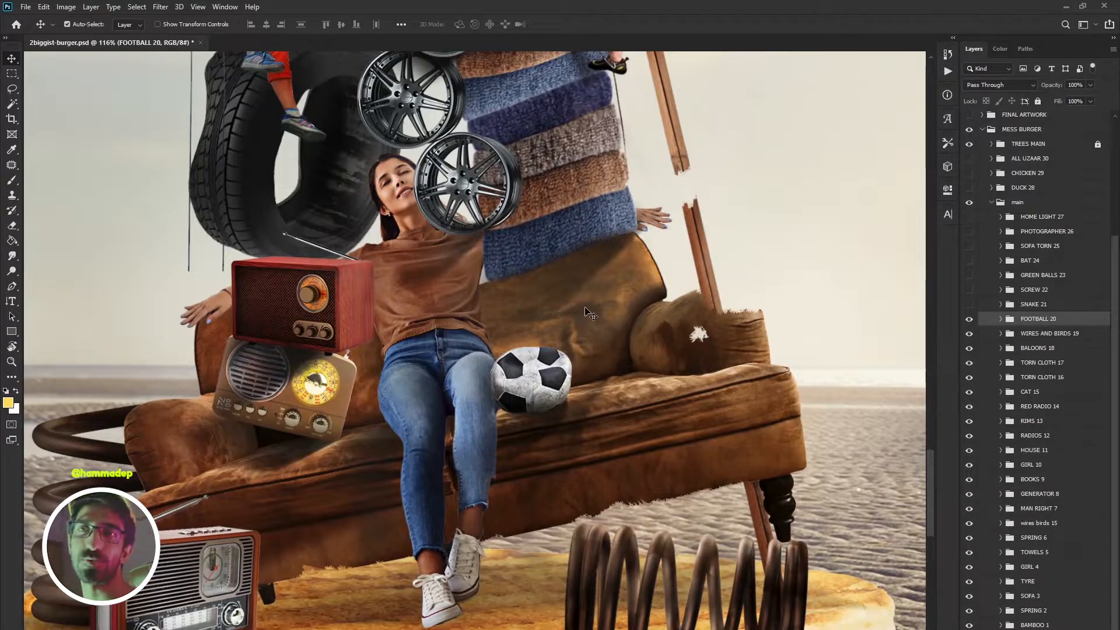
- Show the SNAKE 21 group and inspect the snake winding around the house and books
scroll(589, 313, "down", 3)
left_click_drag(577, 280, 627, 606)
left_click_drag(579, 257, 545, 522)
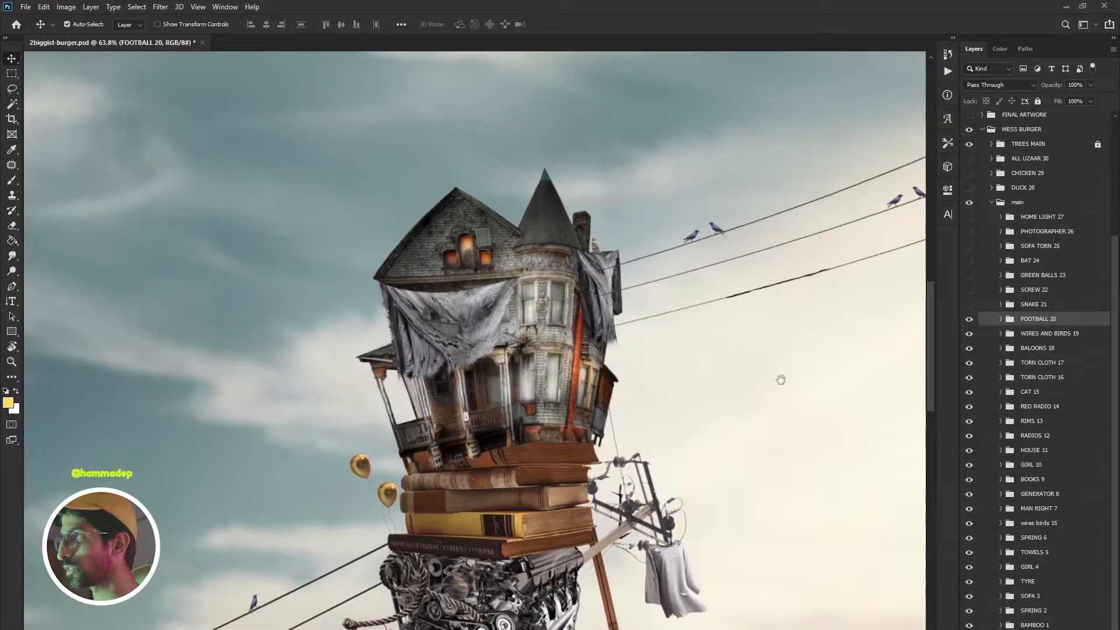
left_click(968, 305)
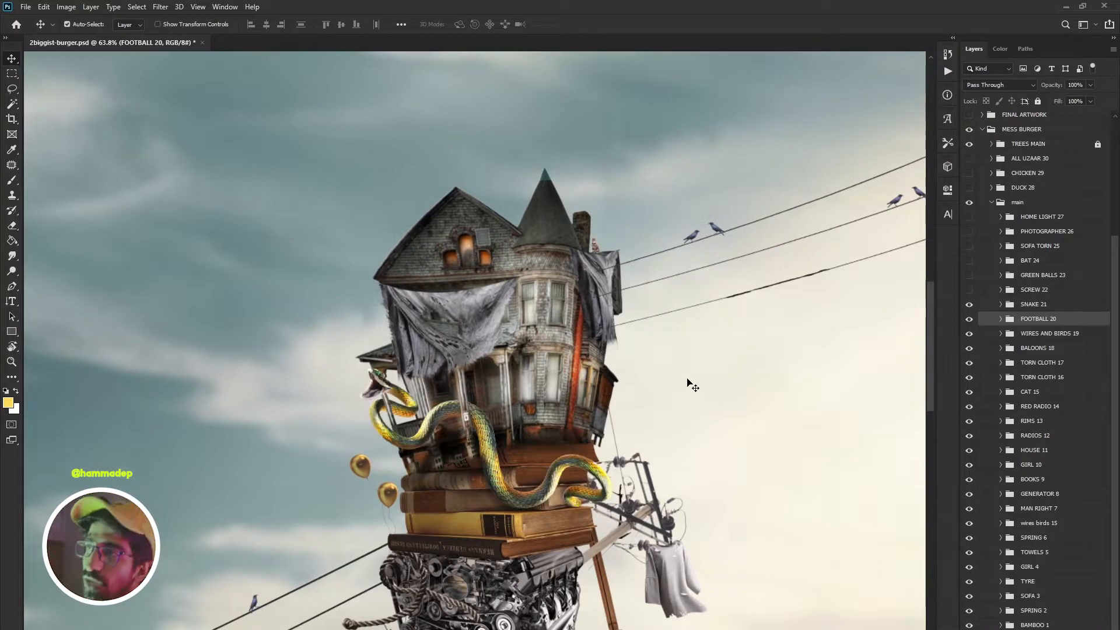
scroll(457, 422, "up", 3)
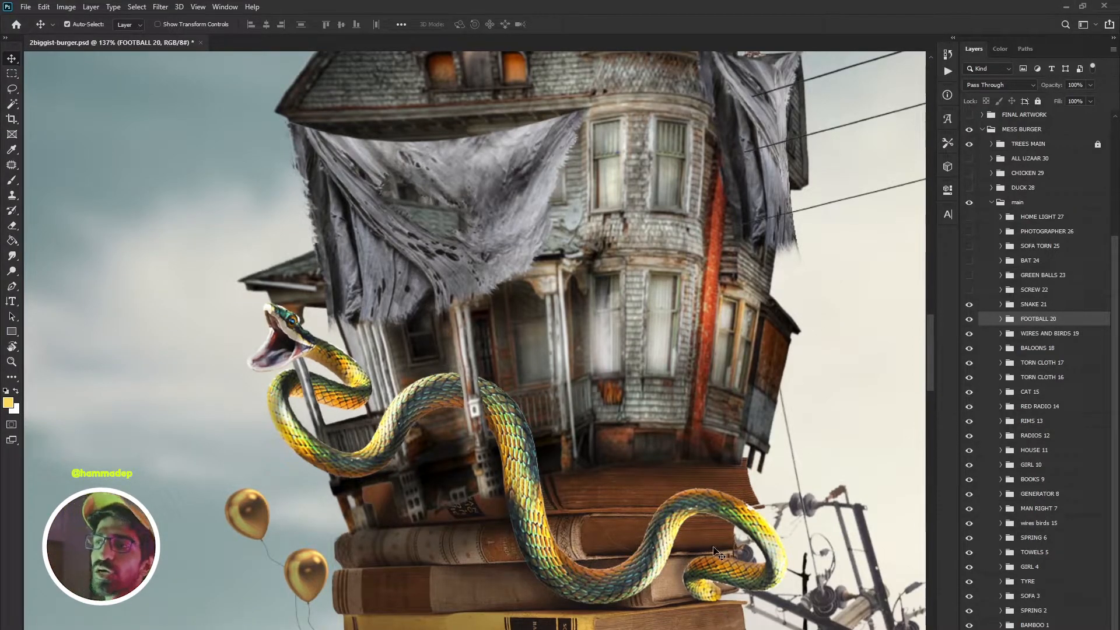
scroll(479, 461, "down", 2)
scroll(425, 322, "up", 1)
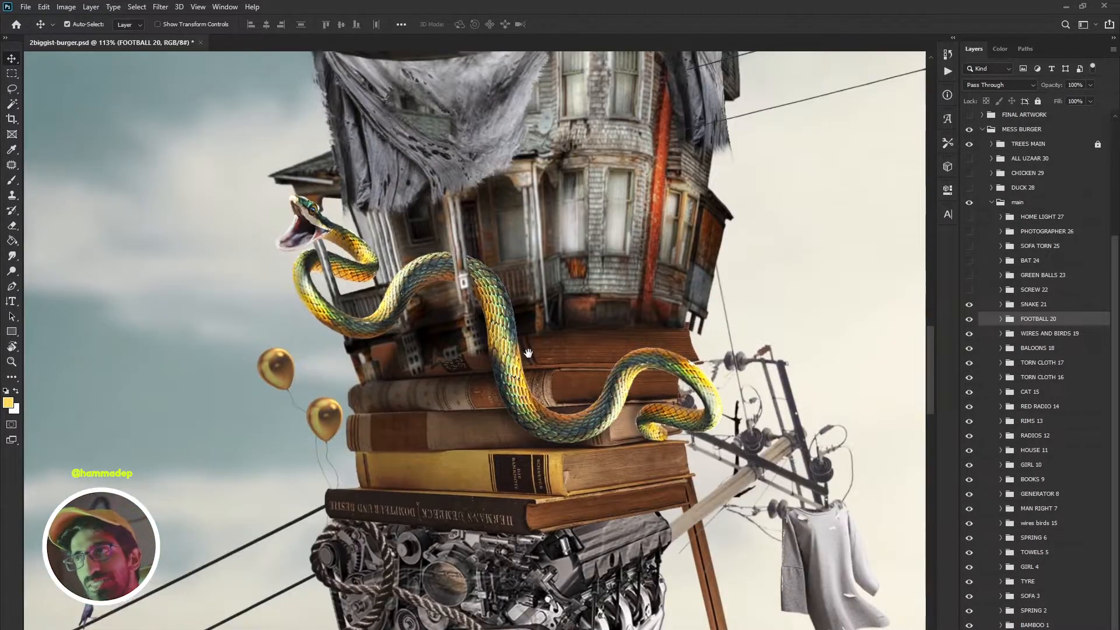
- Try moving the snake part on Layer 75 copy 2, undo the move, and collapse the SNAKE 21 group
left_click_drag(425, 322, 719, 552)
key("ctrl+z")
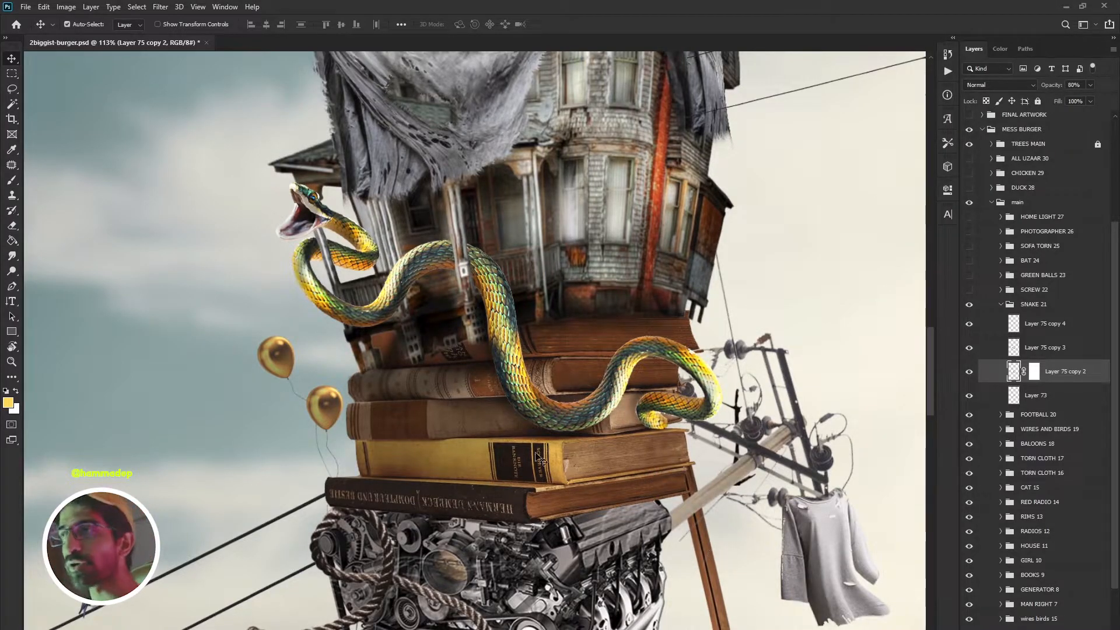
scroll(520, 438, "down", 8)
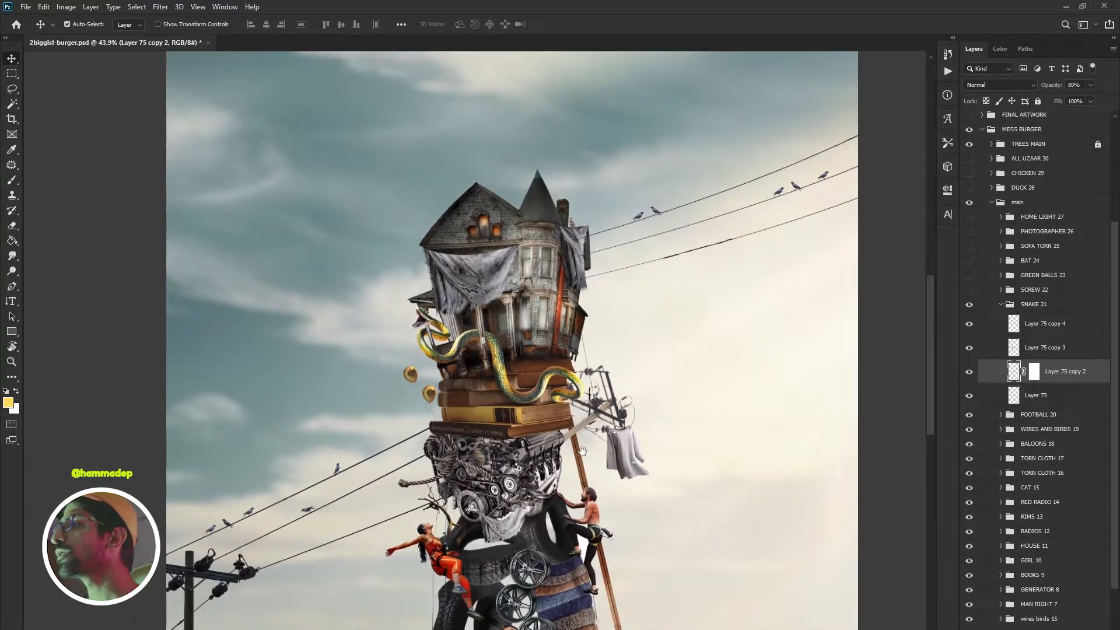
scroll(525, 409, "up", 3)
left_click(1001, 305)
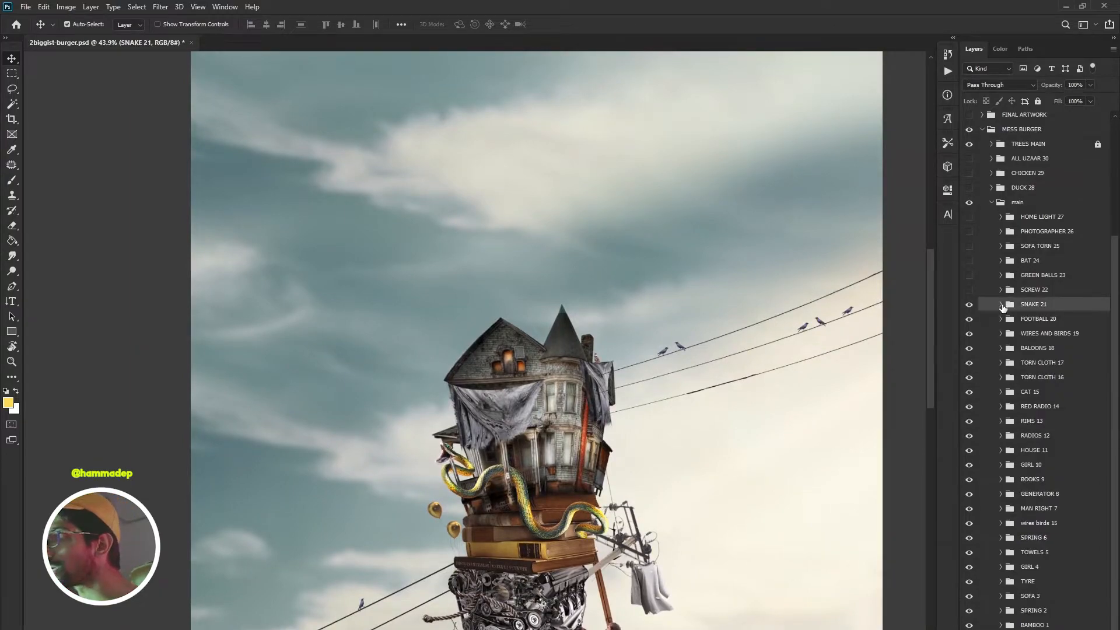
- Show the SCREW 22 group, move the screw into the open sky beside the stack, and inspect it up close
left_click(1031, 290)
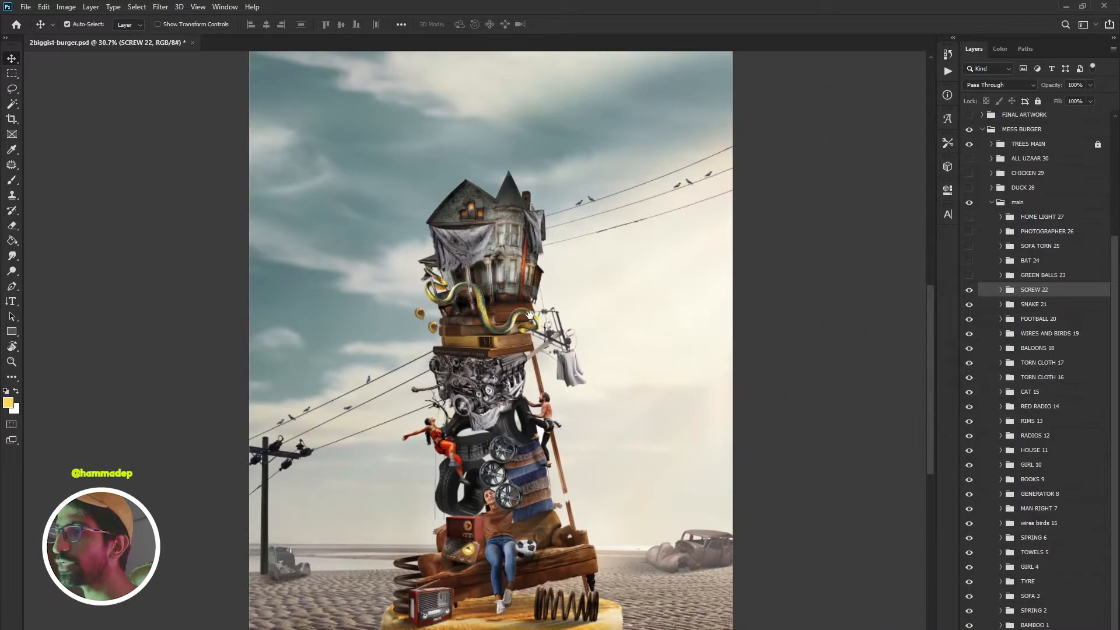
left_click_drag(634, 385, 698, 329)
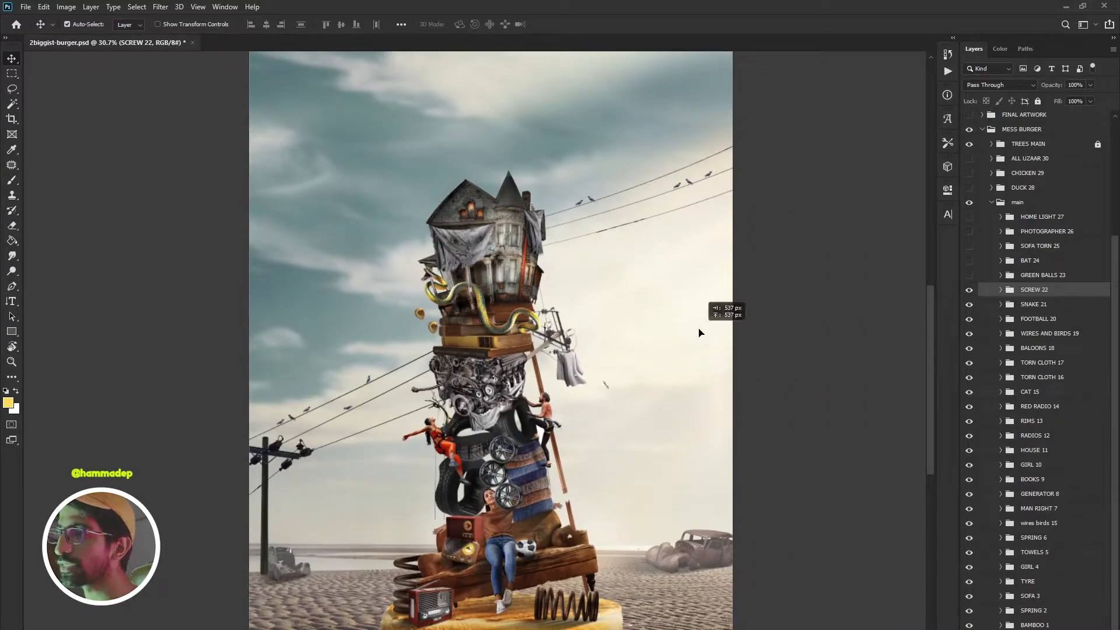
scroll(650, 362, "up", 3)
scroll(617, 396, "up", 8)
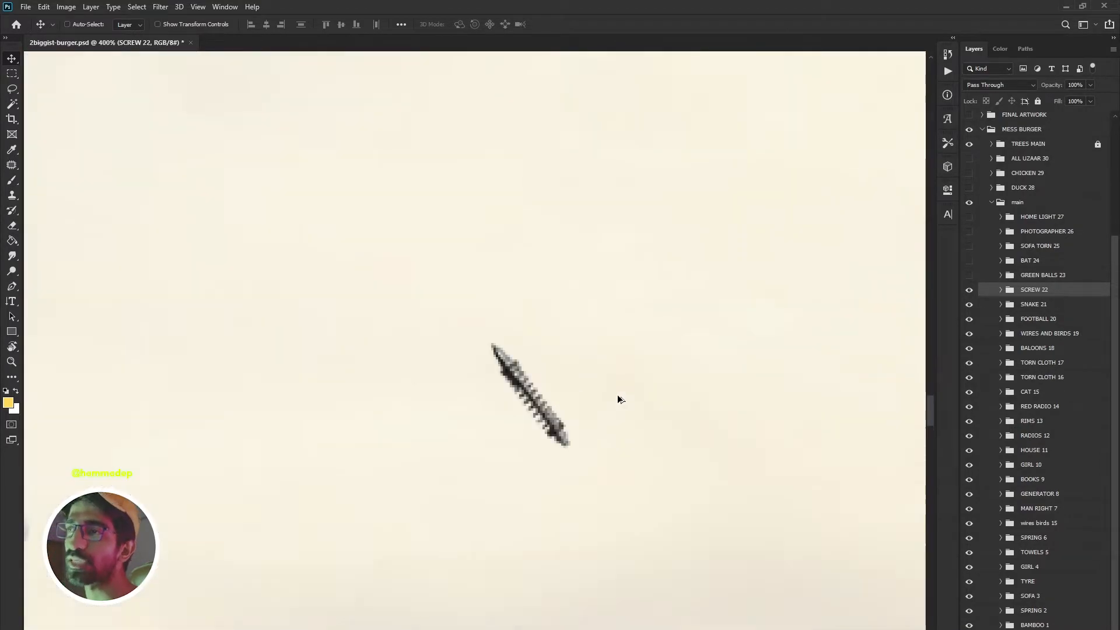
- Try shifting the screw slightly, undo the move, and return to a view of the whole stack
left_click_drag(538, 435, 568, 396)
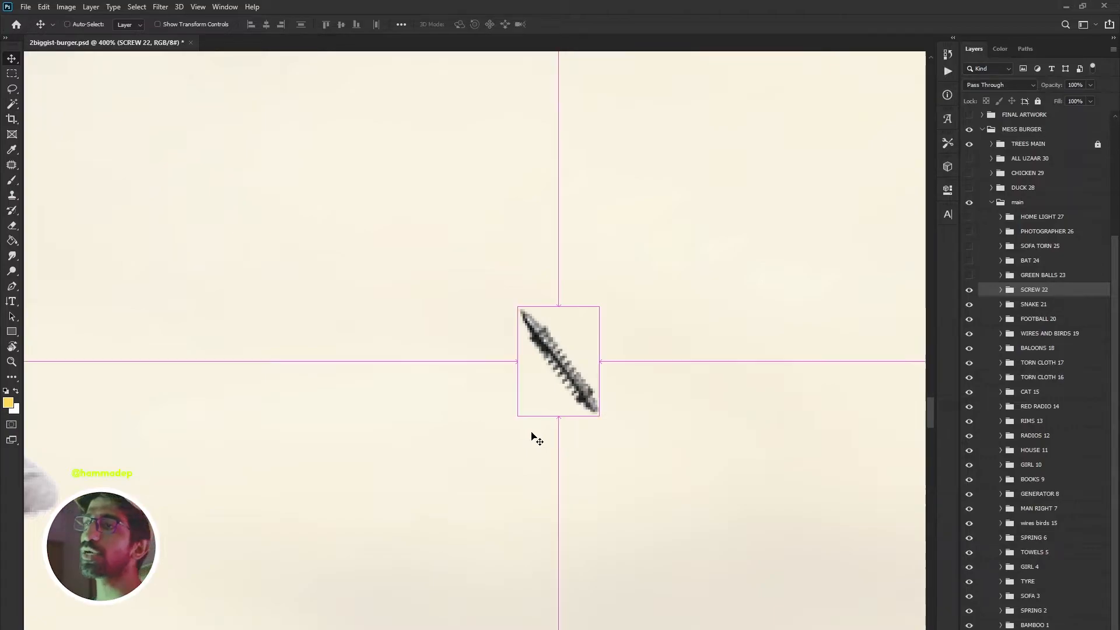
key("ctrl+z")
scroll(585, 369, "down", 7)
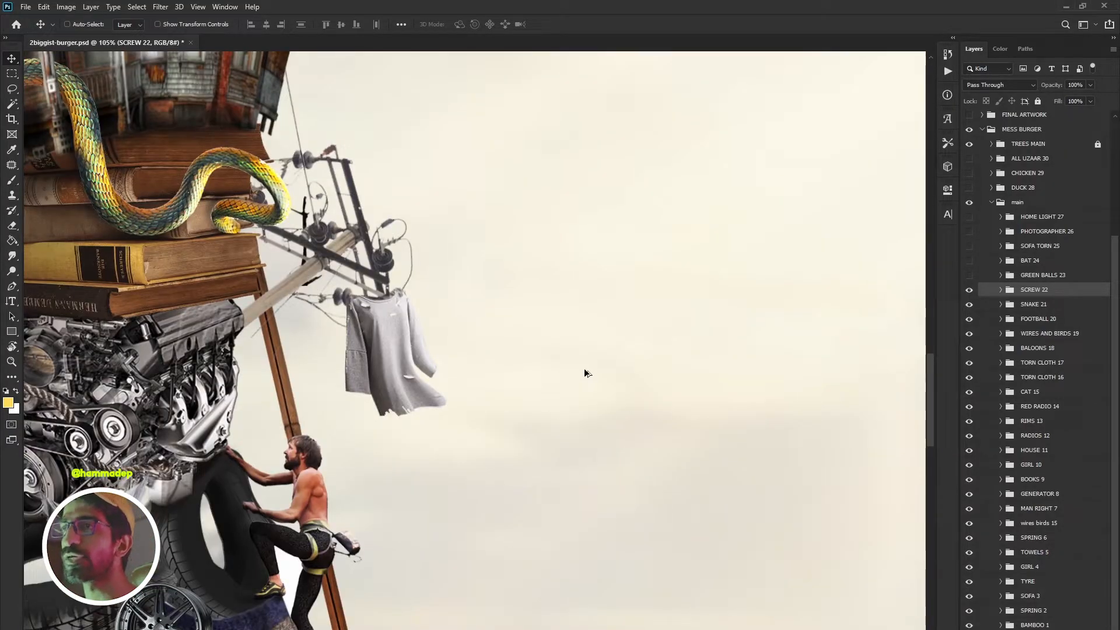
scroll(622, 342, "down", 3)
scroll(532, 227, "down", 2)
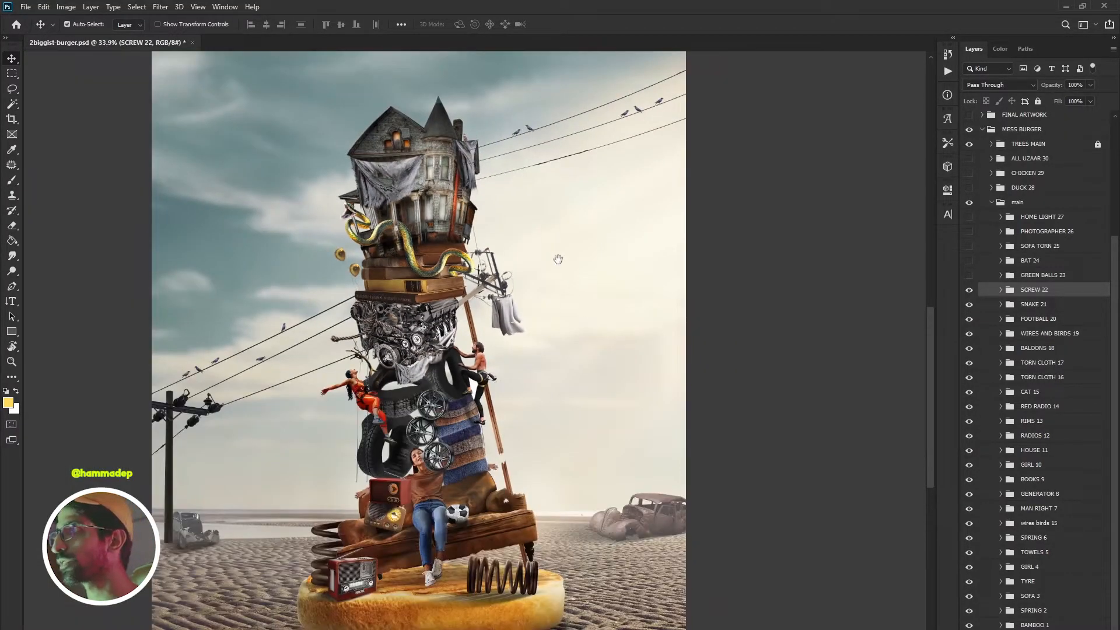
- Show the GREEN BALLS 23 group and inspect the tennis balls on the sofa
left_click(969, 276)
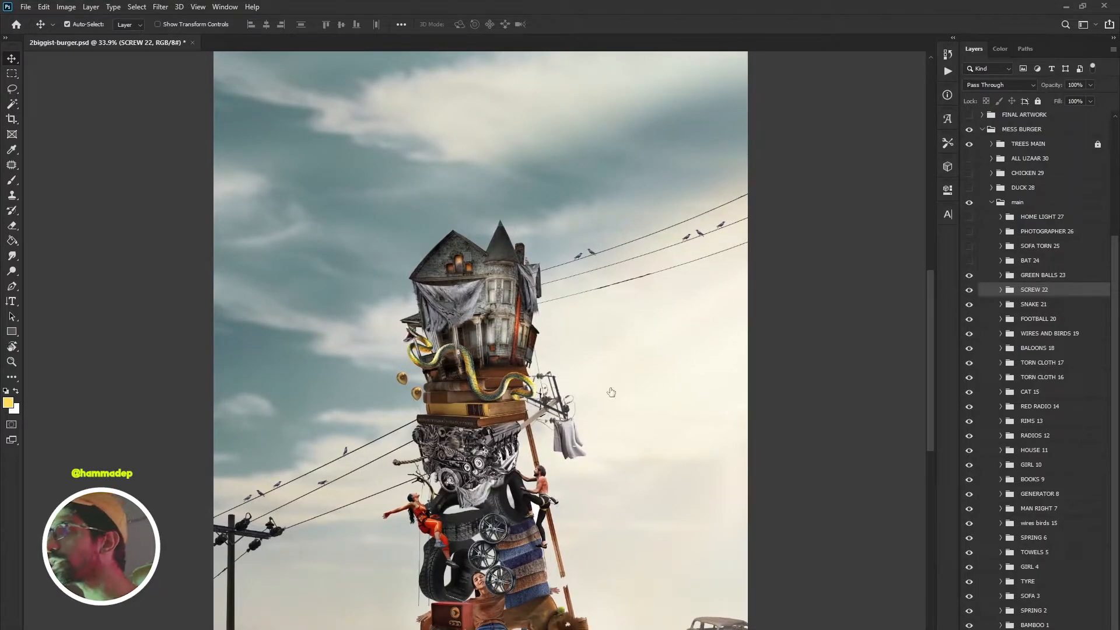
scroll(612, 392, "down", 1)
scroll(601, 395, "down", 3)
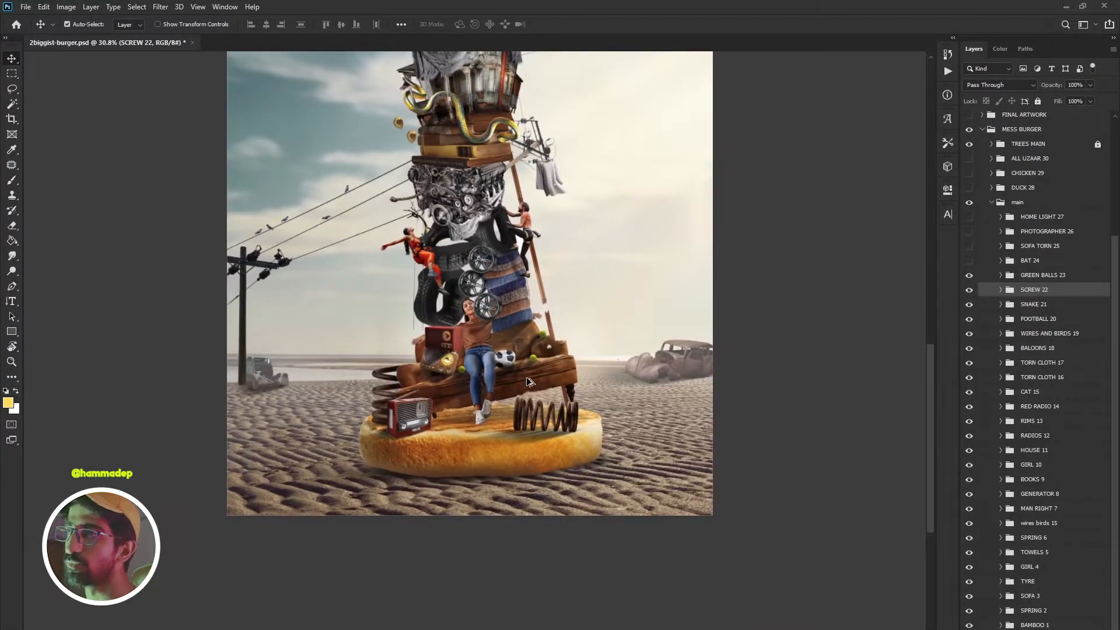
scroll(526, 352, "up", 6)
- Try moving the tennis balls across the sofa, undo the move, and collapse the GREEN BALLS 23 group
left_click_drag(551, 325, 624, 327)
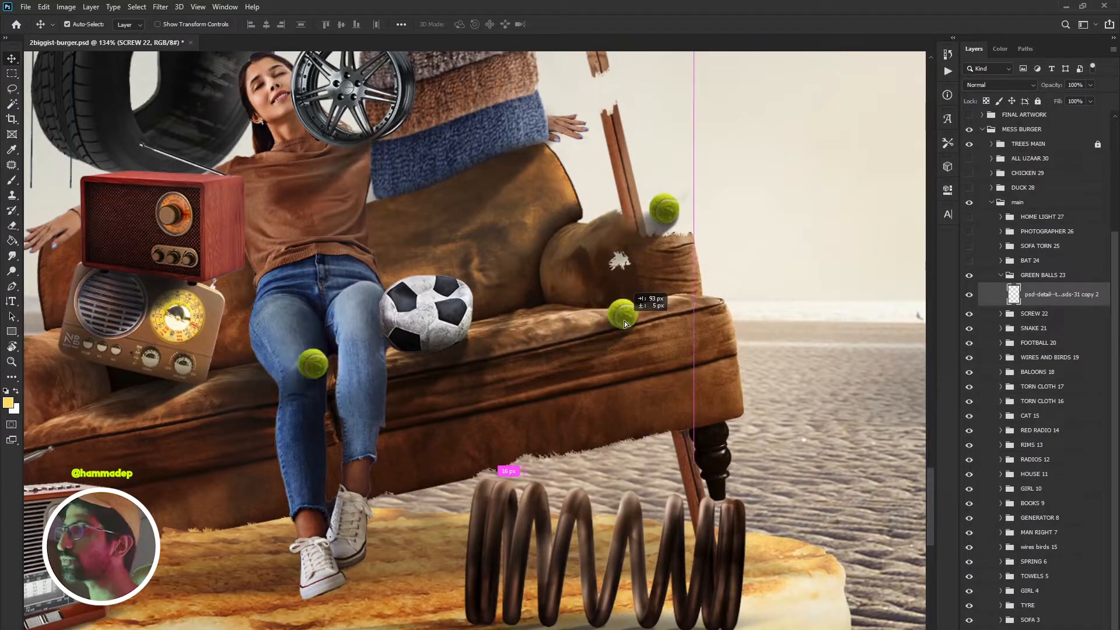
key("ctrl+z")
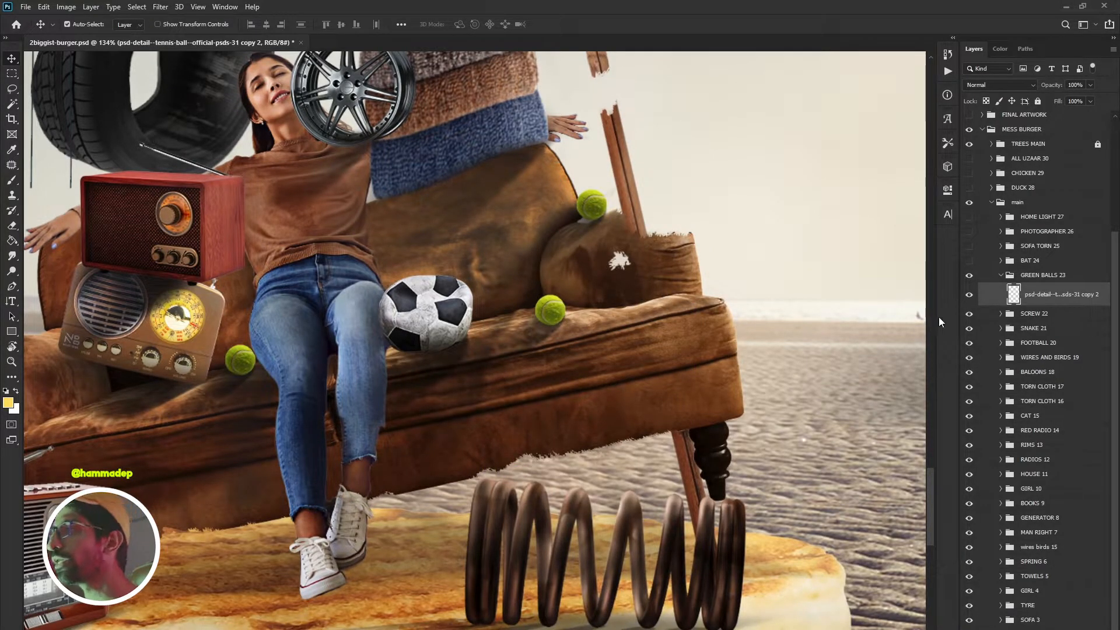
left_click(1008, 277)
left_click(1002, 275)
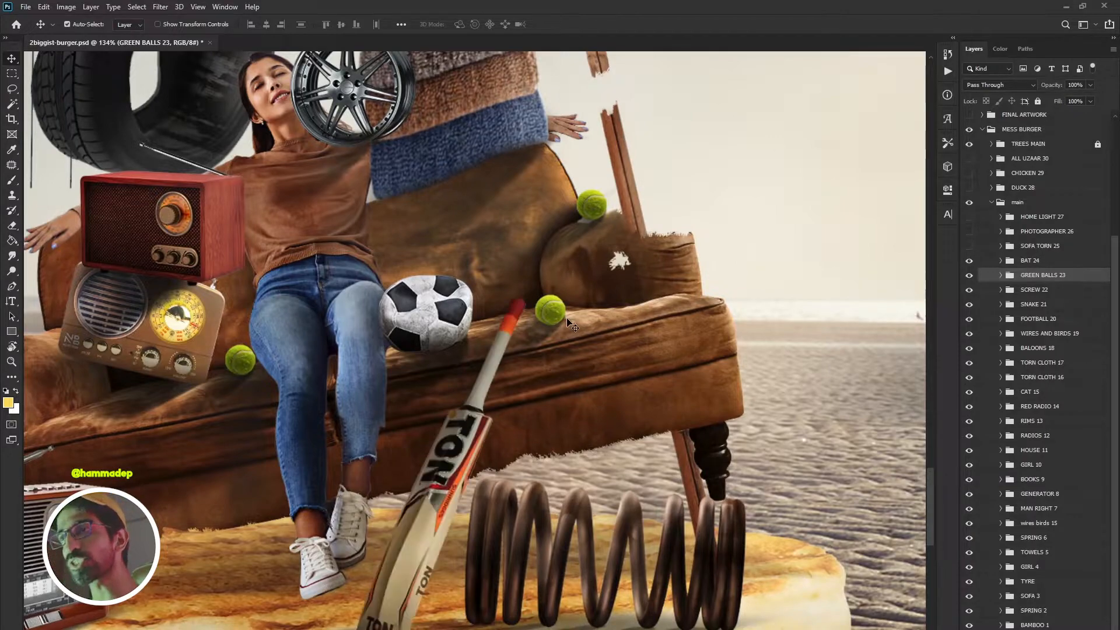
- Inspect the cricket bat on the bun, select its shadow on Layer 14 copy 9, and collapse the BAT 24 group
left_click_drag(574, 313, 524, 304)
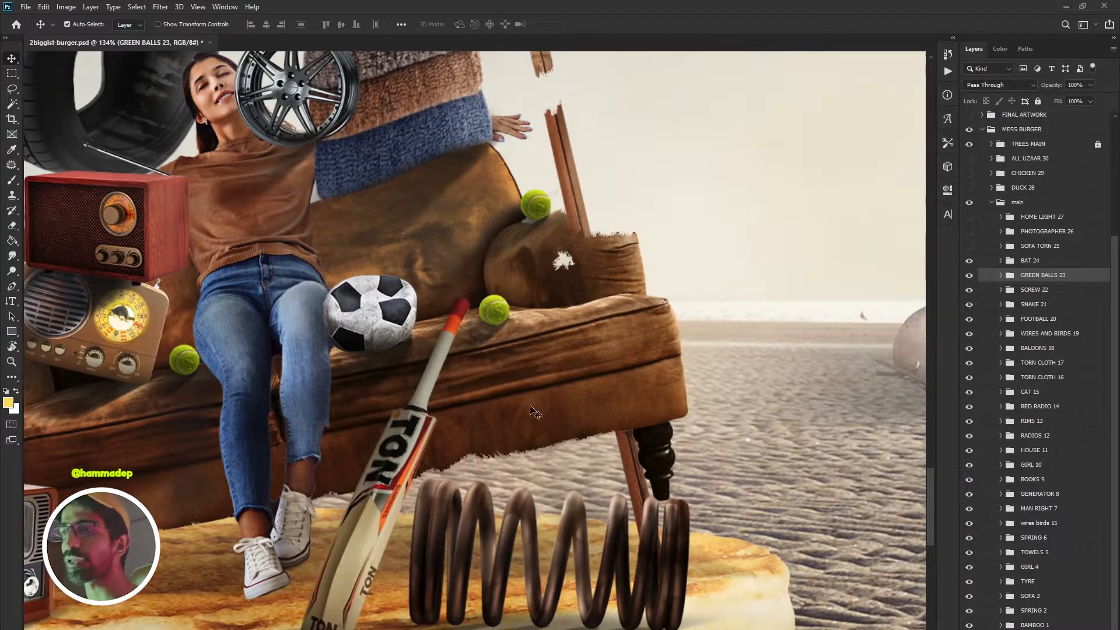
left_click_drag(396, 492, 575, 311)
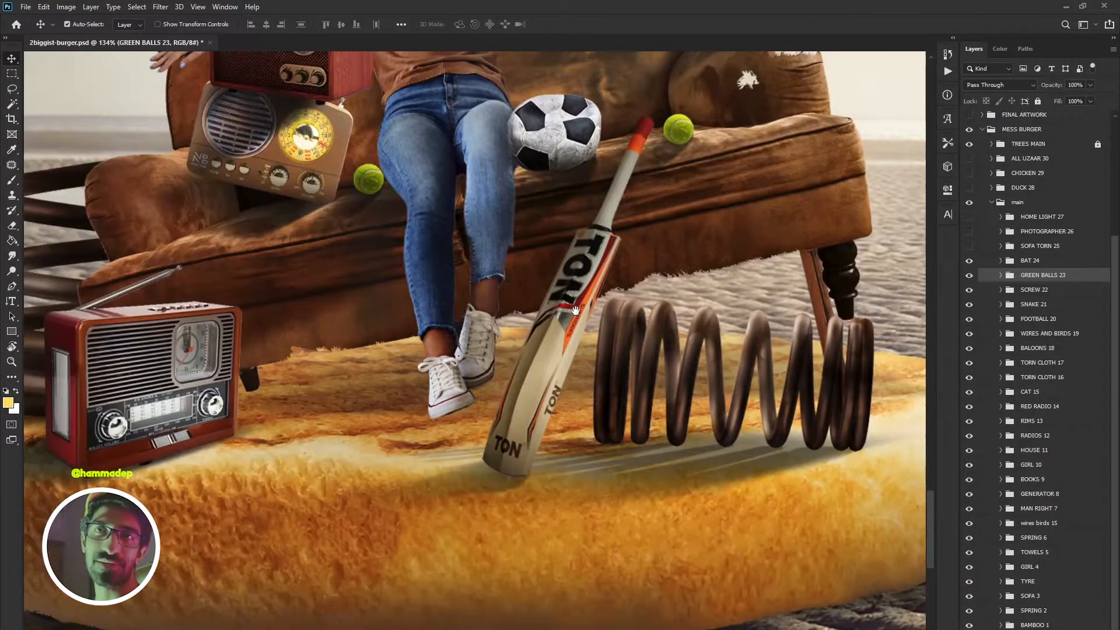
left_click(459, 487)
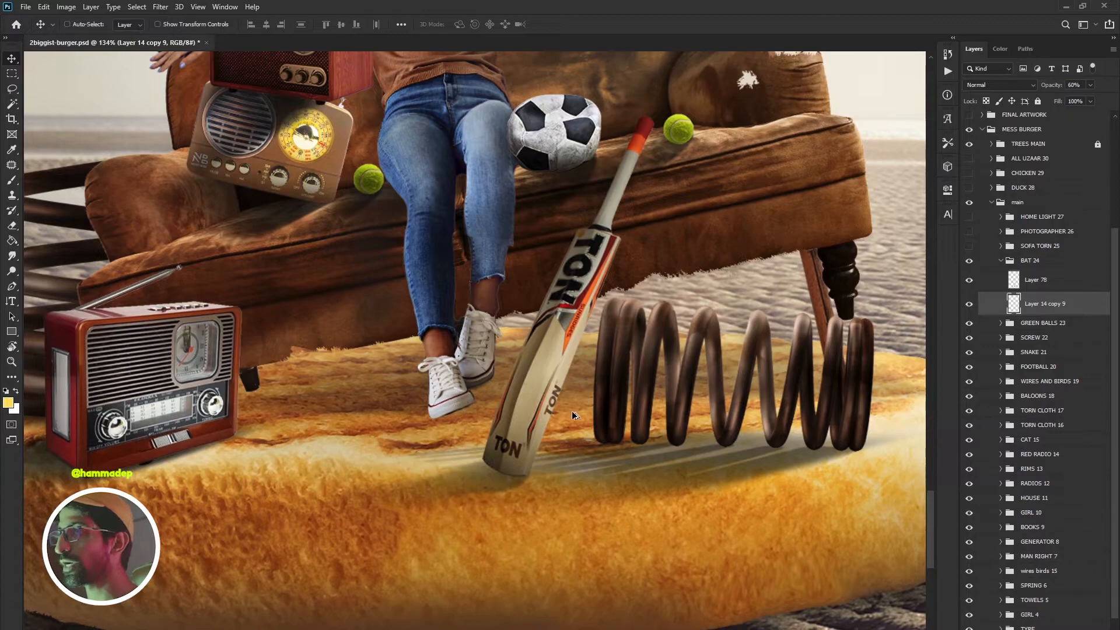
scroll(580, 413, "down", 8)
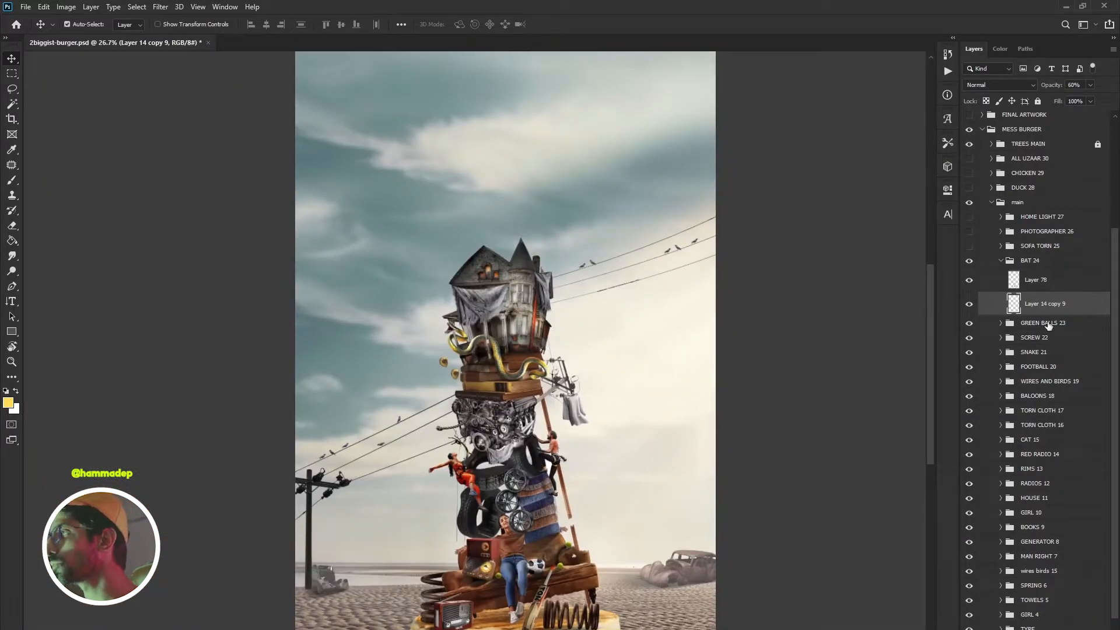
left_click(1002, 261)
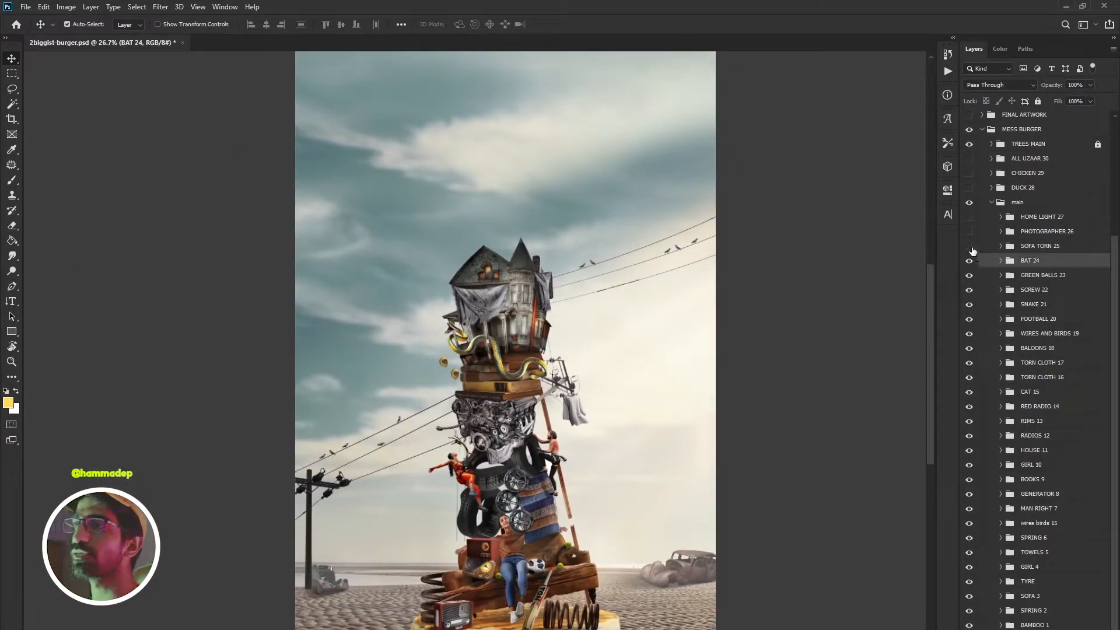
- Show the SOFA TORN 25 group and inspect the torn patch on the sofa's armrest cushion
left_click_drag(550, 282, 622, 337)
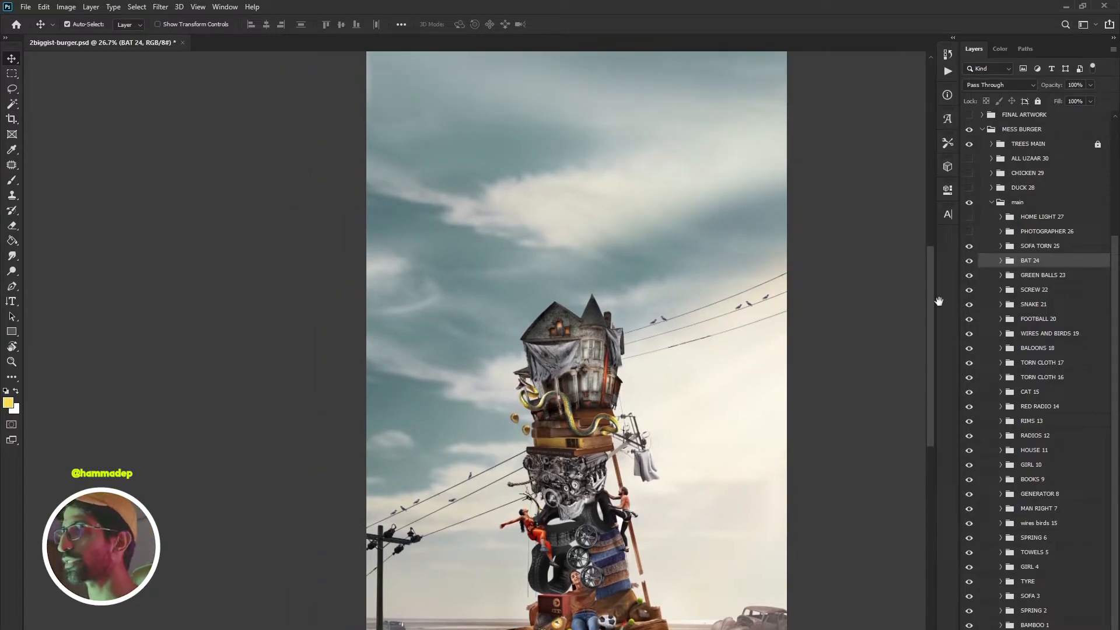
left_click_drag(670, 607, 640, 380)
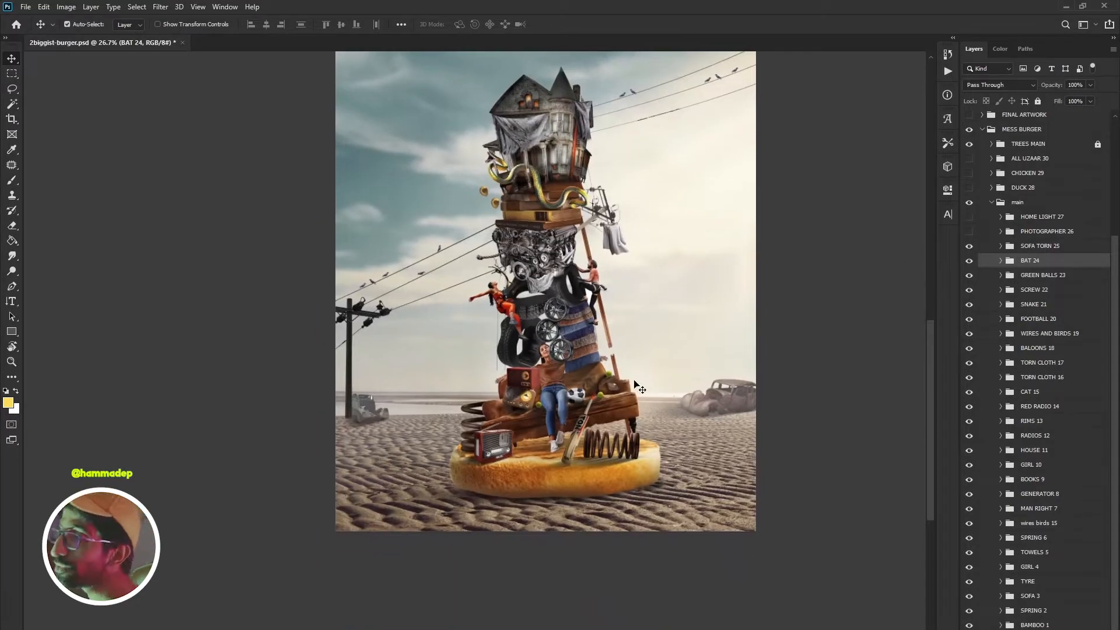
scroll(616, 421, "up", 10)
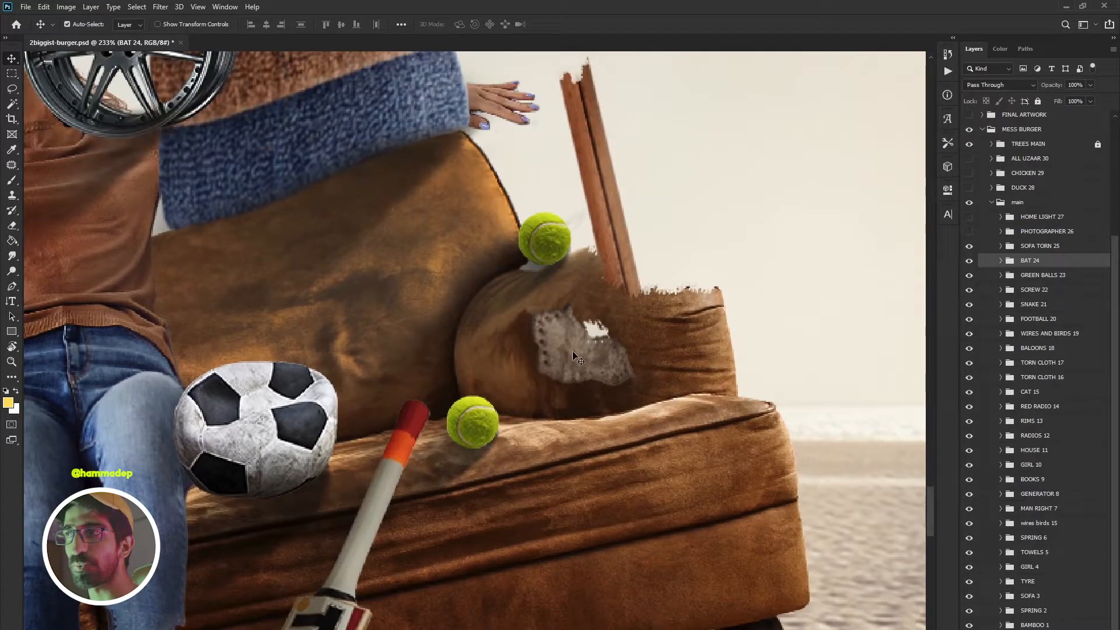
- Try moving the torn patch off the armrest cushion, undo the move, and compare the cushion with the SOFA TORN layer hidden and shown
left_click_drag(574, 356, 460, 290)
key("ctrl+z")
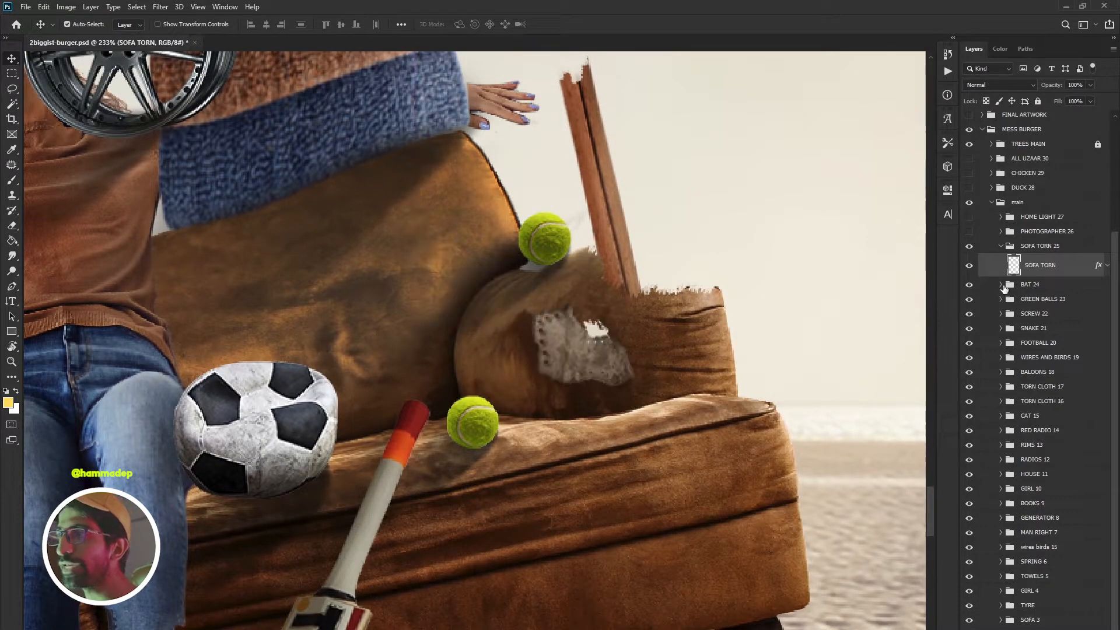
left_click(969, 266)
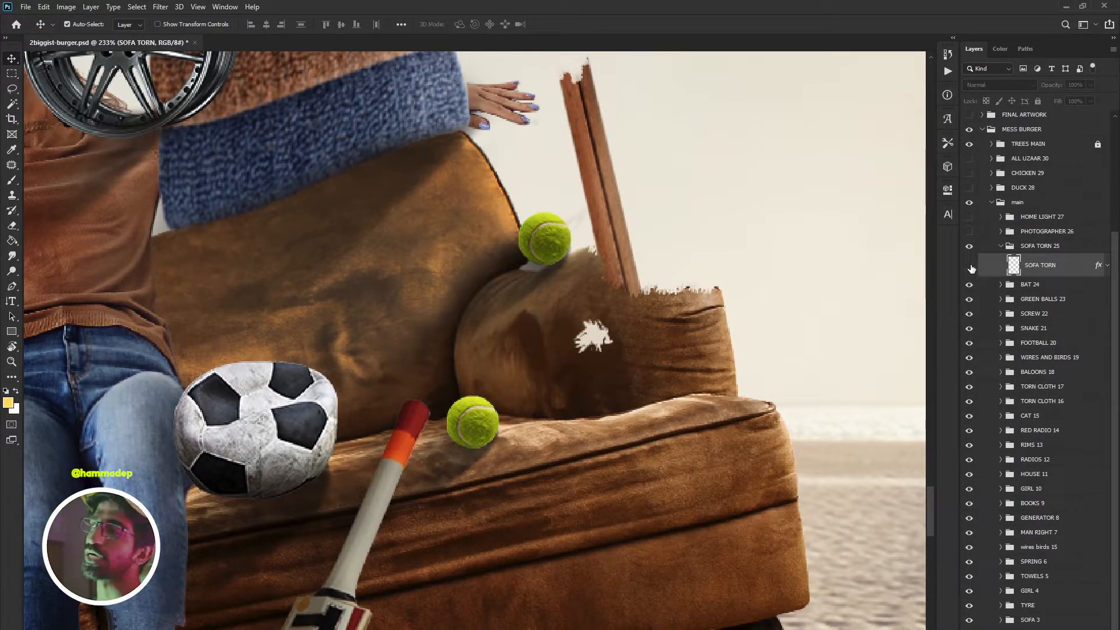
left_click(969, 266)
left_click(969, 266)
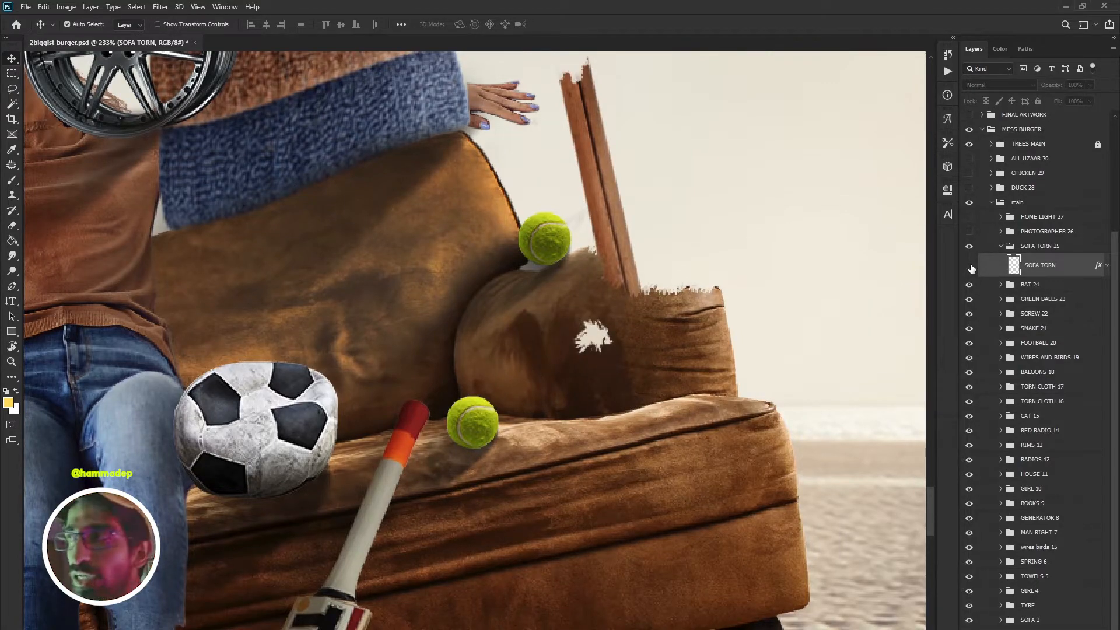
left_click(970, 267)
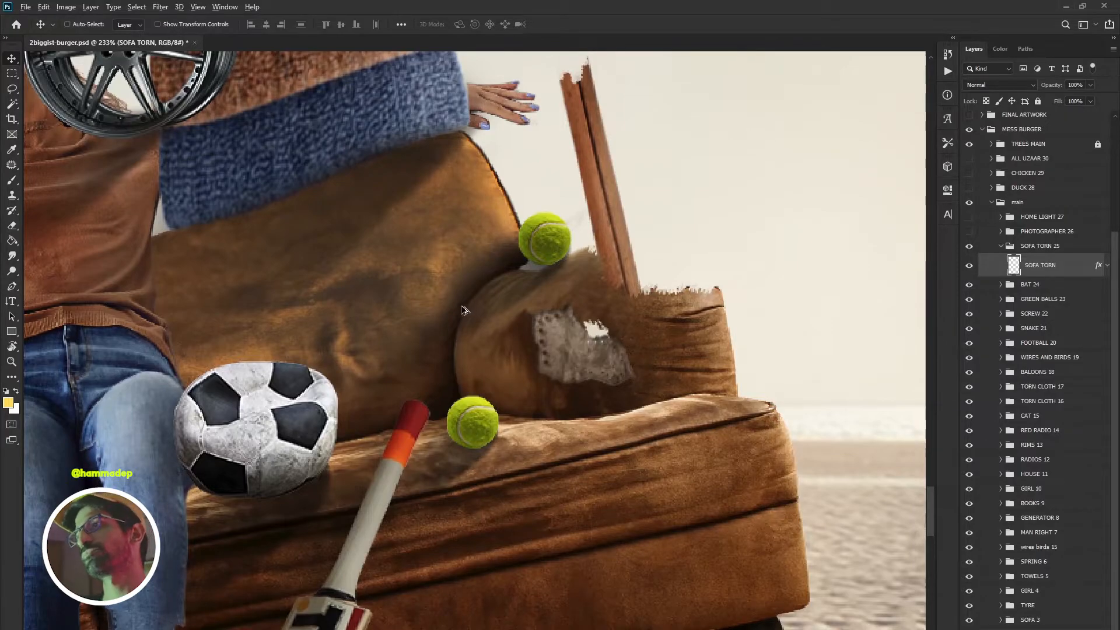
- Examine the torn cushion up close and within the whole stack, and collapse the SOFA TORN 25 group
scroll(462, 312, "down", 6)
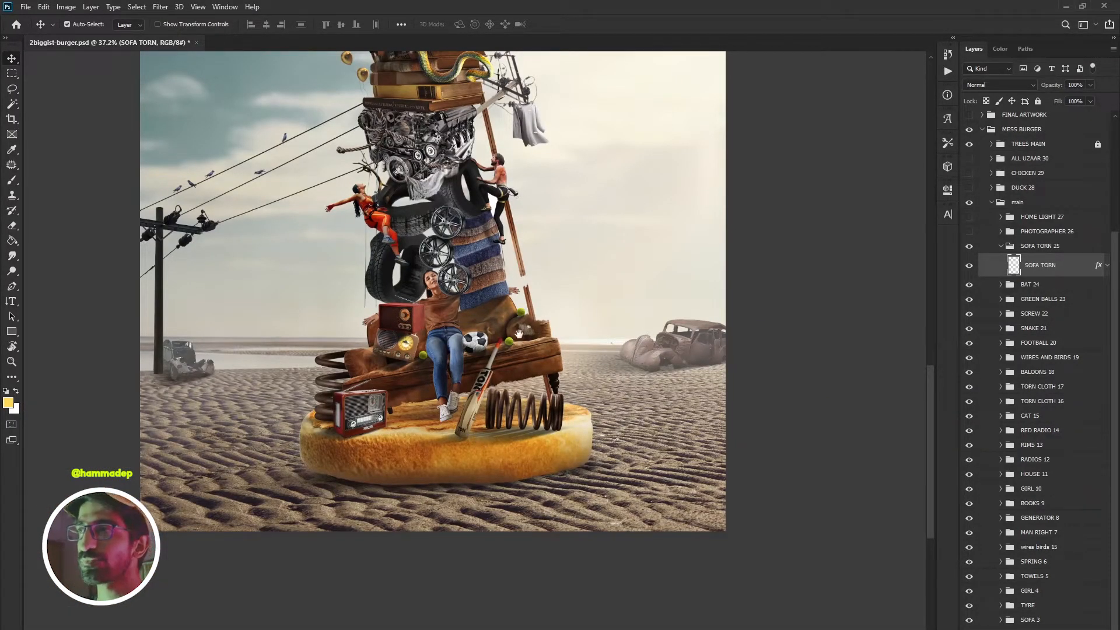
scroll(519, 338, "up", 4)
scroll(525, 325, "up", 3)
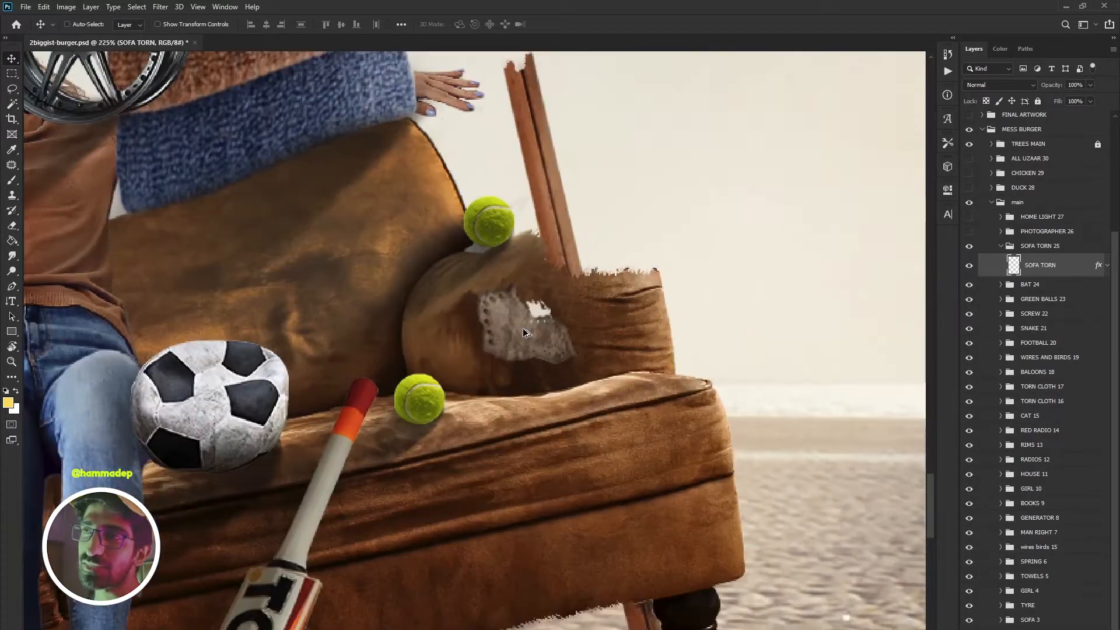
scroll(524, 330, "down", 2)
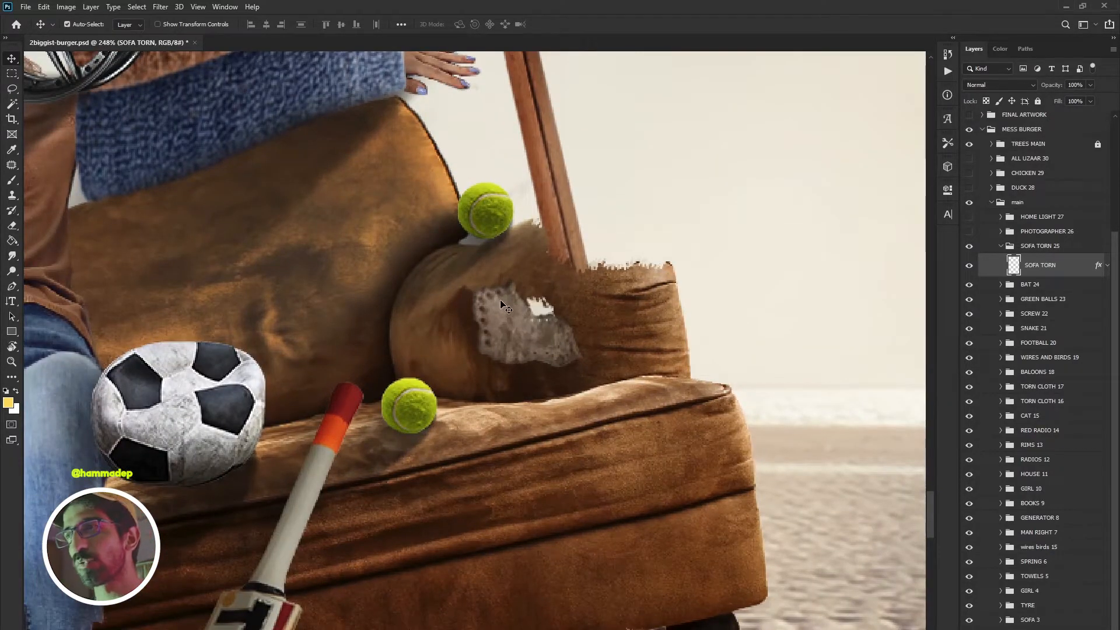
scroll(448, 299, "down", 2)
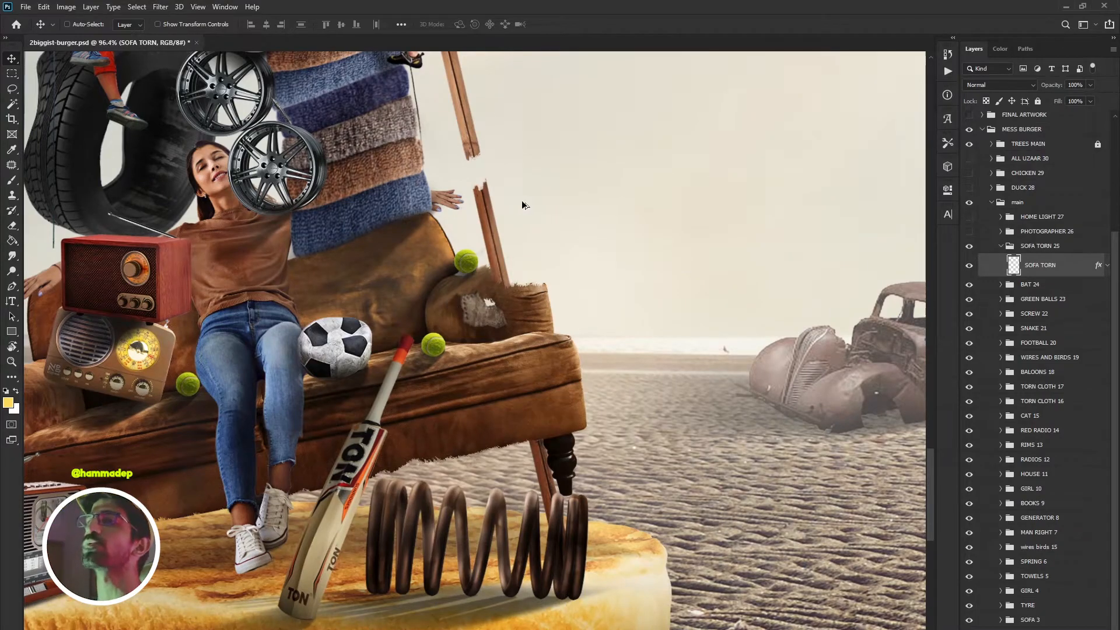
scroll(516, 201, "down", 4)
scroll(521, 268, "up", 1)
scroll(521, 269, "down", 3)
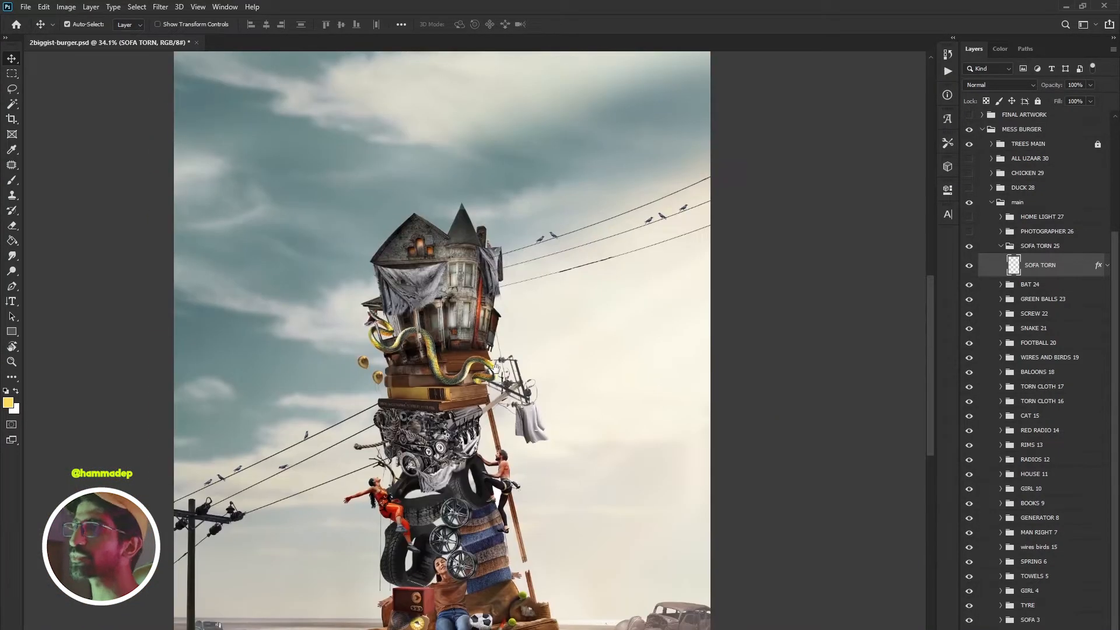
scroll(1011, 264, "up", 3)
scroll(1011, 264, "up", 3)
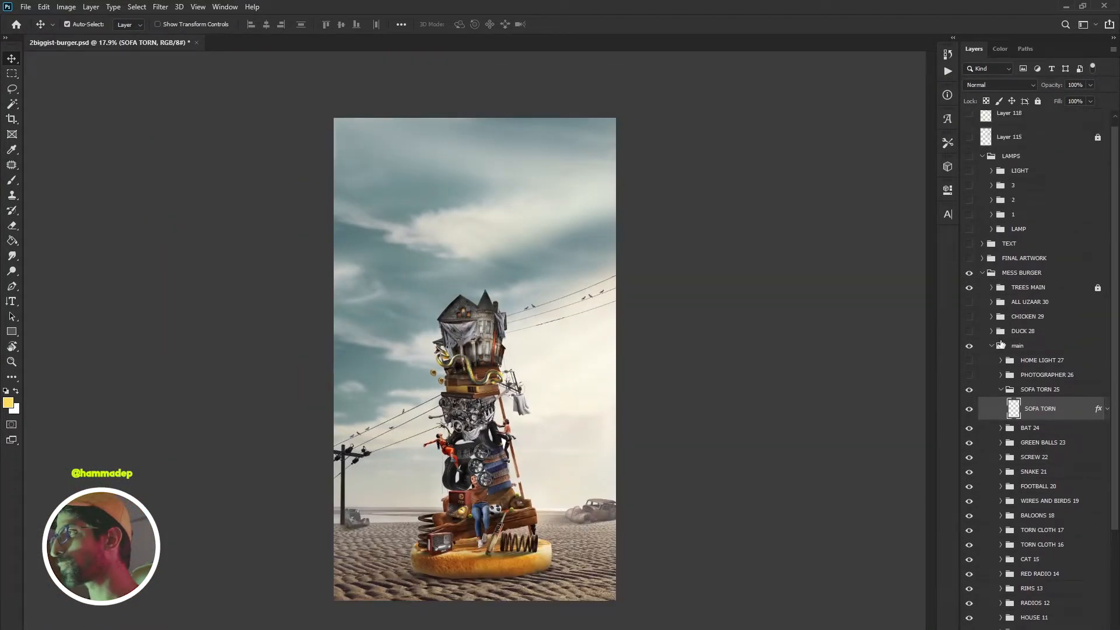
left_click(1001, 390)
- Show the PHOTOGRAPHER 26 group and inspect the photographer hanging from the wire beside the house
left_click(969, 375)
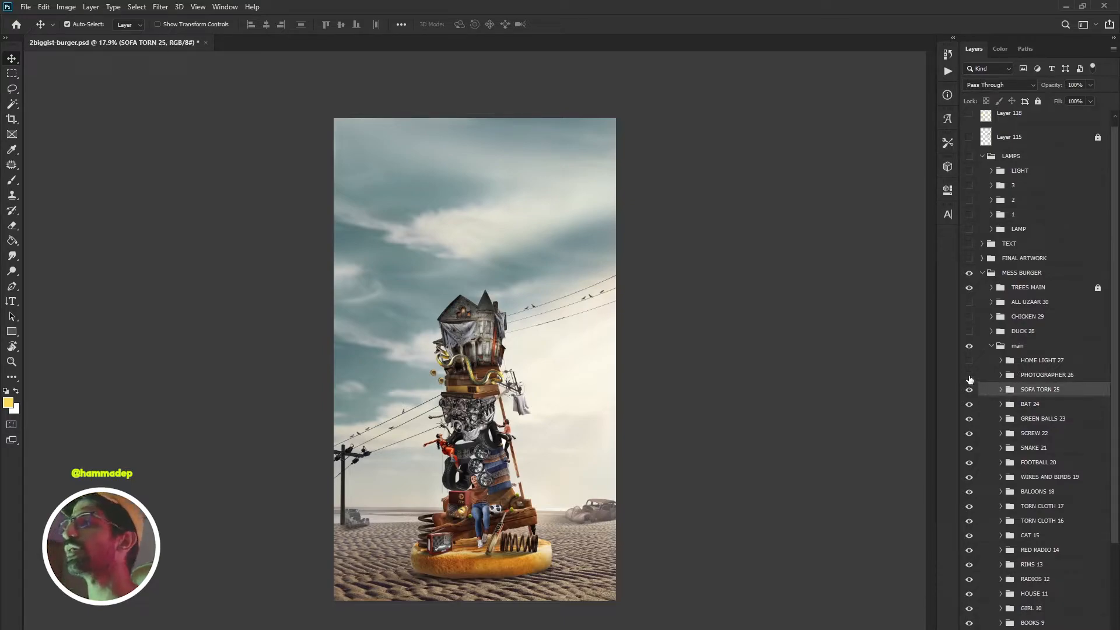
scroll(532, 350, "up", 10)
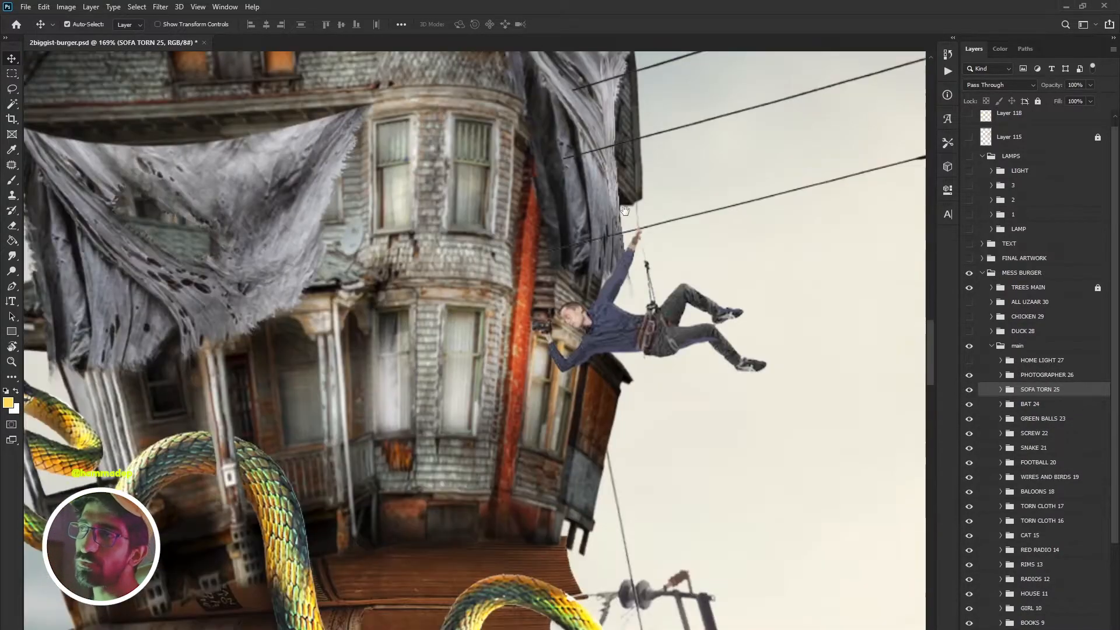
left_click_drag(551, 275, 625, 211)
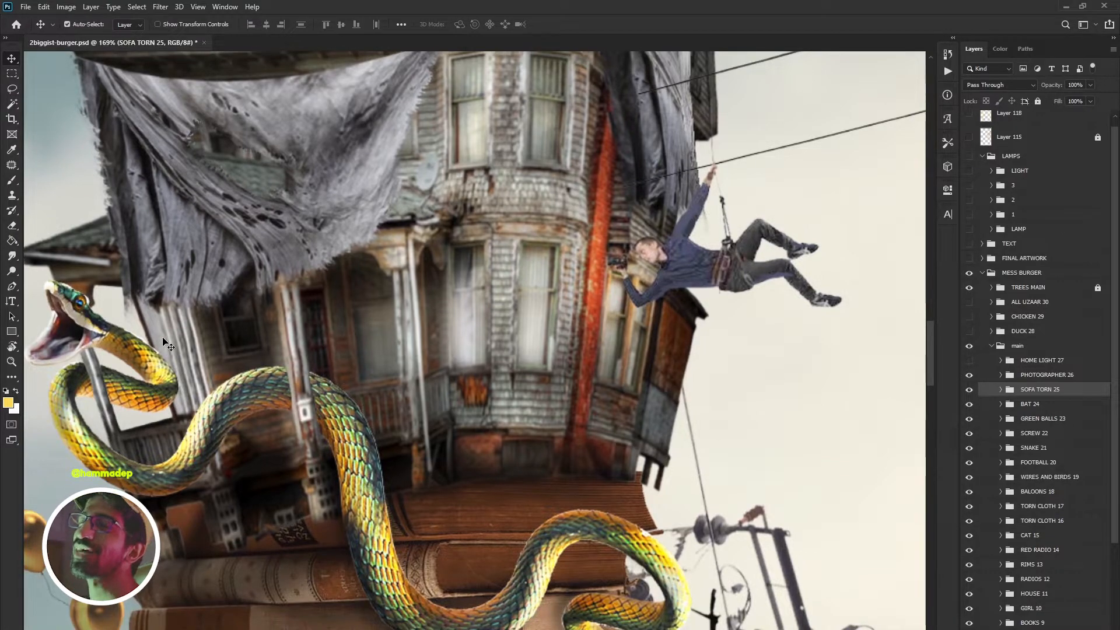
scroll(422, 384, "down", 8)
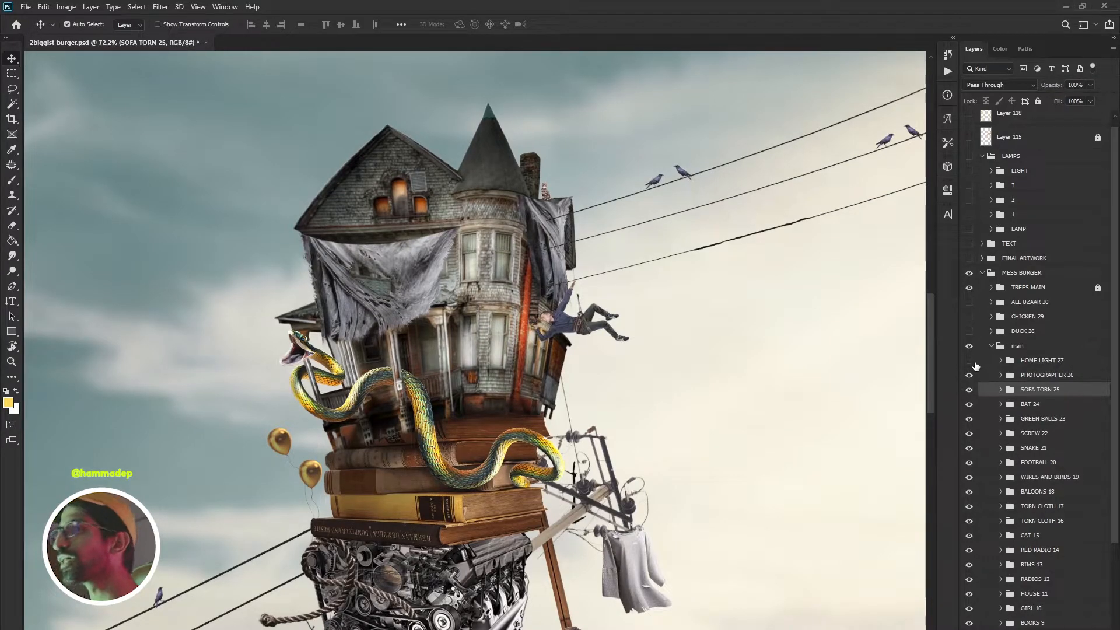
- Show the HOME LIGHT 27 group to light the attic windows, and collapse the main group
left_click(969, 361)
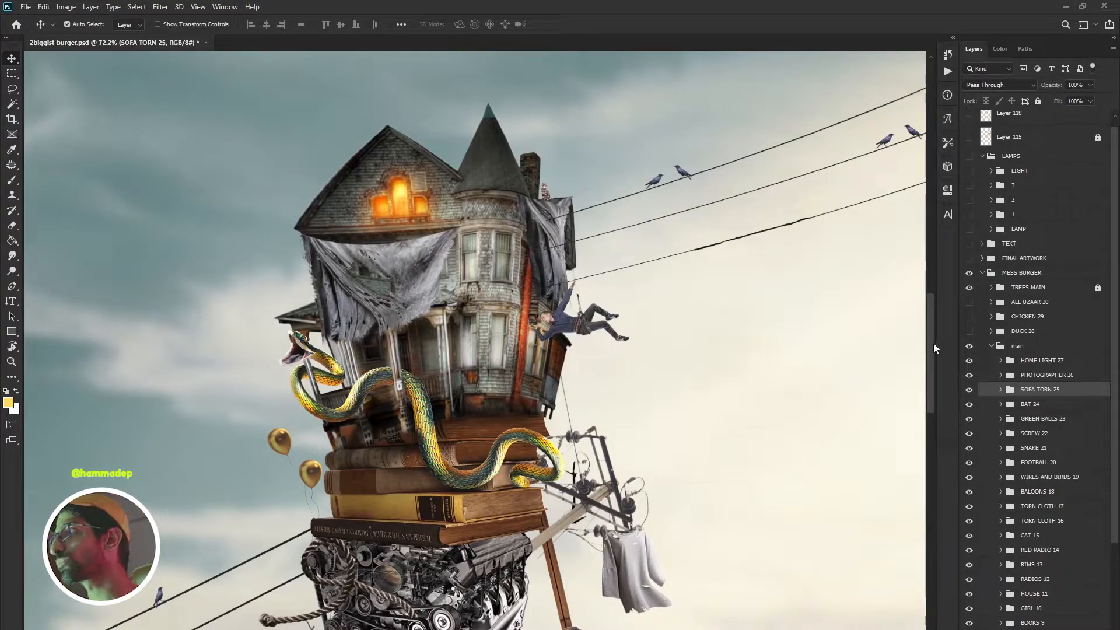
left_click(993, 348)
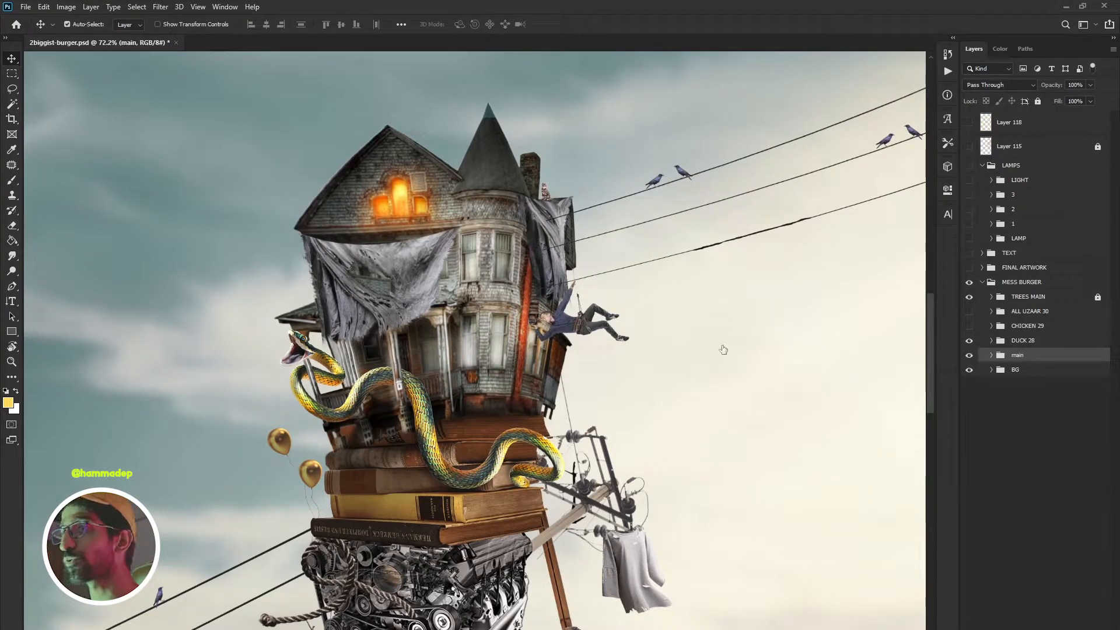
- Show the DUCK 28 group and inspect the duck standing on the uppermost wheel rim
scroll(675, 380, "down", 1)
left_click_drag(667, 327, 678, 116)
scroll(519, 266, "up", 4)
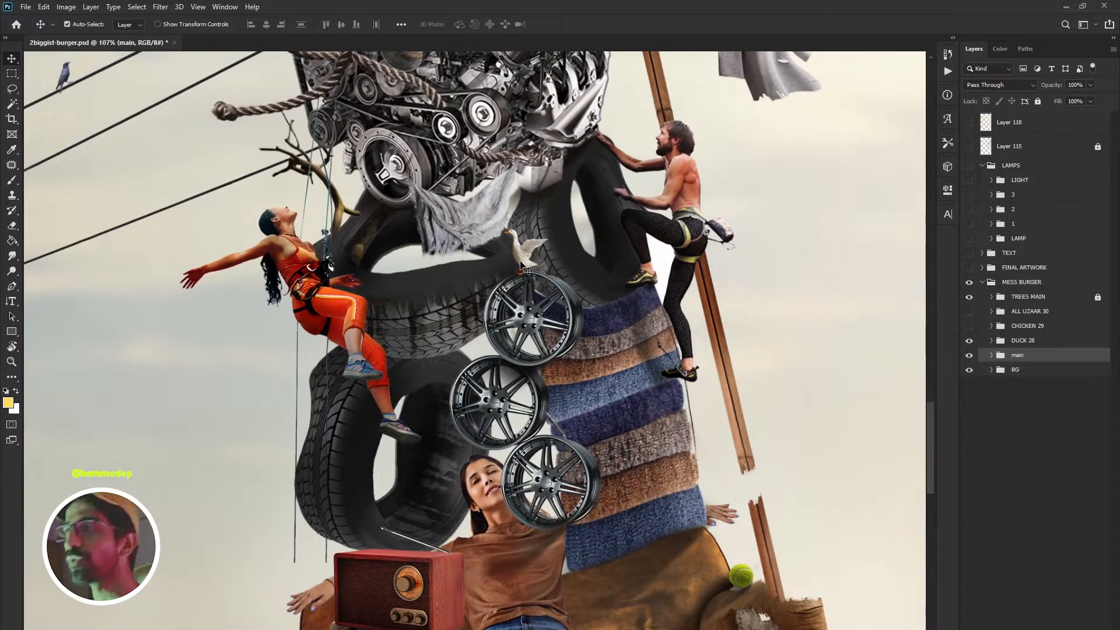
- Show the CHICKEN 29 group and inspect the chicken beside the middle wheel rim
left_click(969, 326)
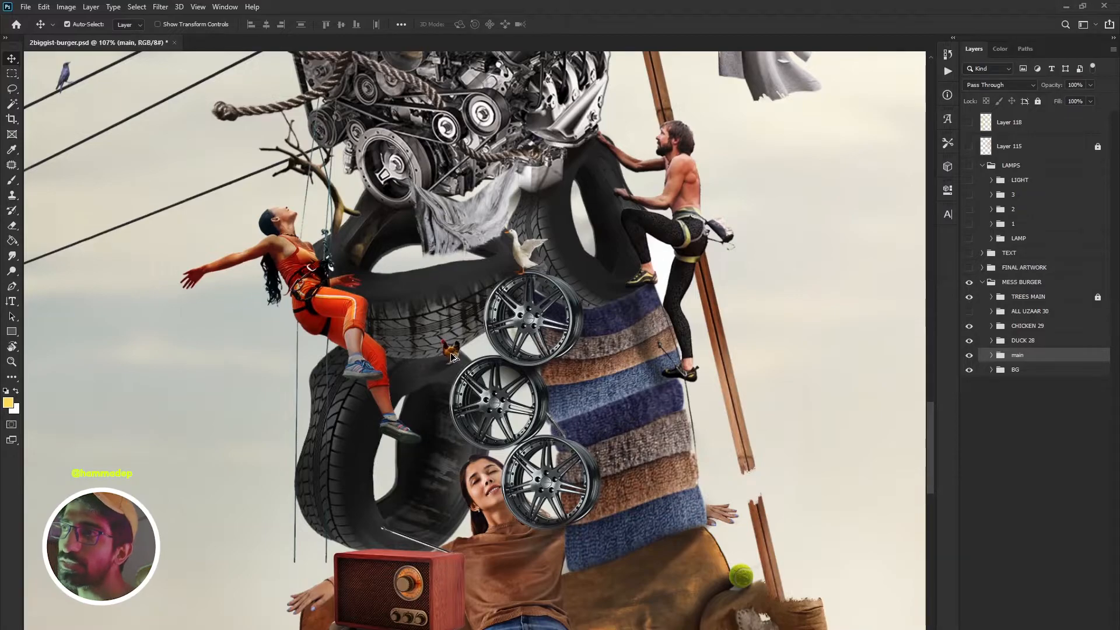
scroll(453, 360, "up", 5)
left_click_drag(653, 233, 568, 378)
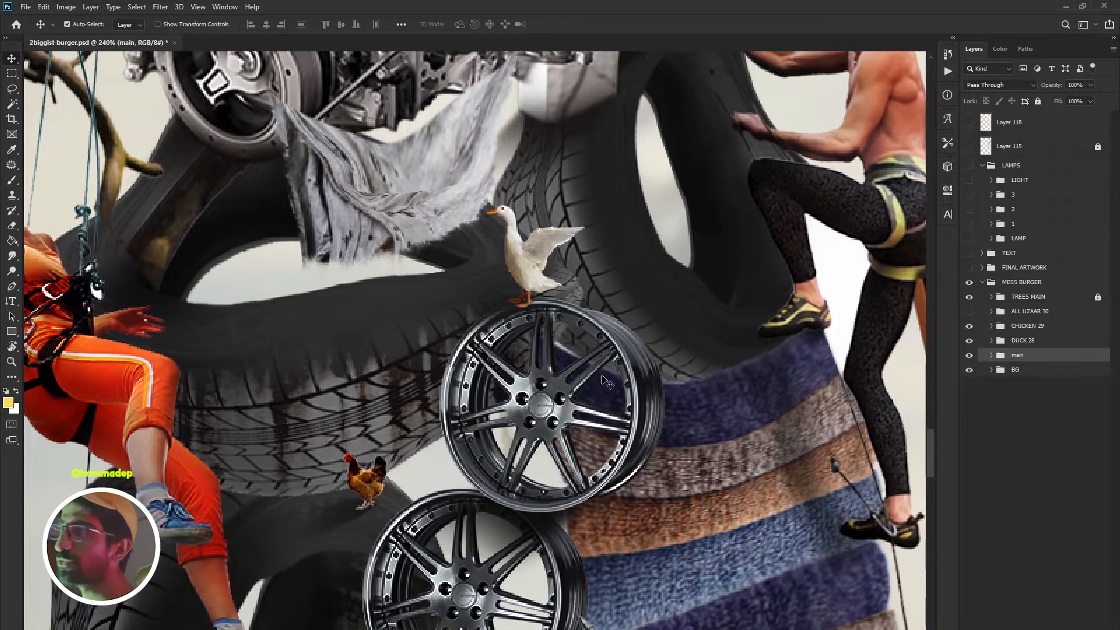
scroll(565, 284, "down", 5)
- Show the ALL UZAAR 30 group and inspect the tools, satellite dish and branches piled above the house
scroll(565, 285, "down", 3)
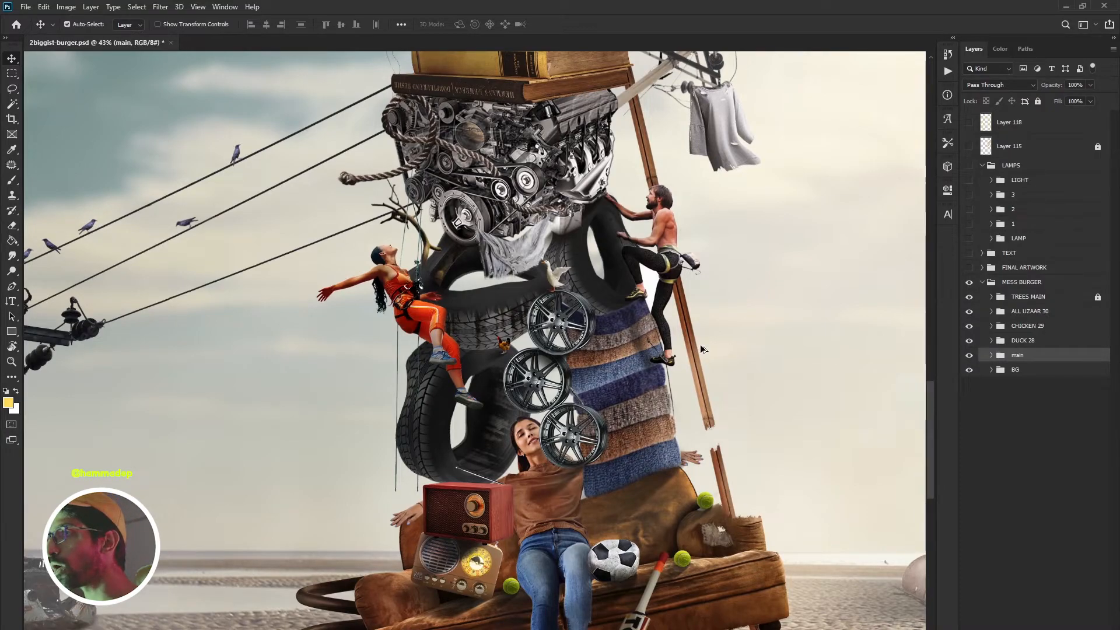
scroll(701, 347, "down", 4)
scroll(700, 344, "up", 3)
scroll(600, 313, "up", 3)
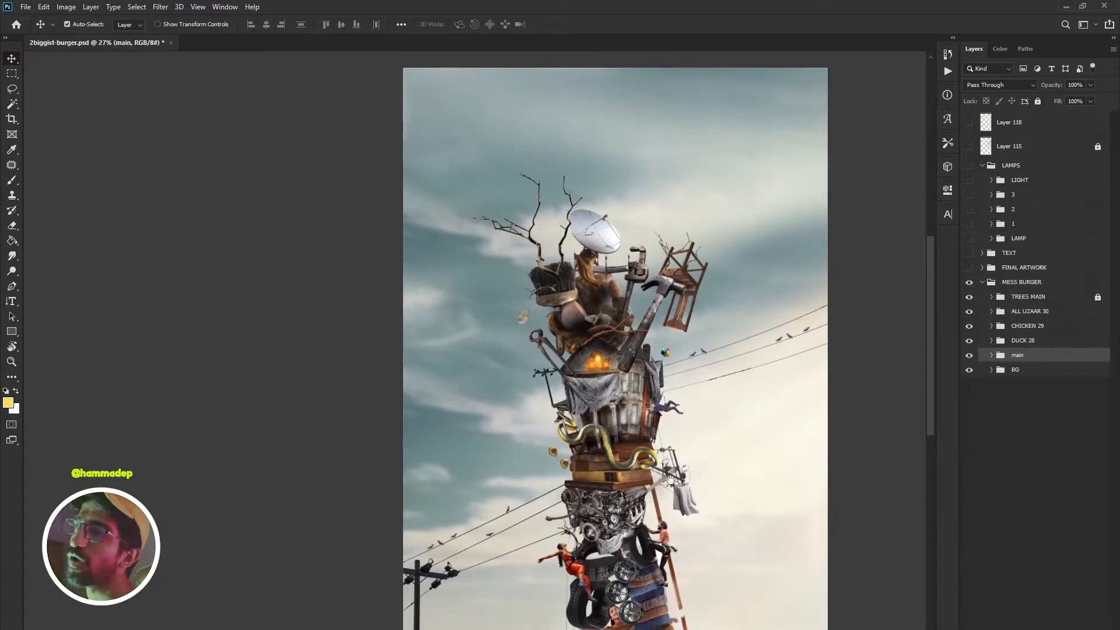
scroll(537, 385, "up", 3)
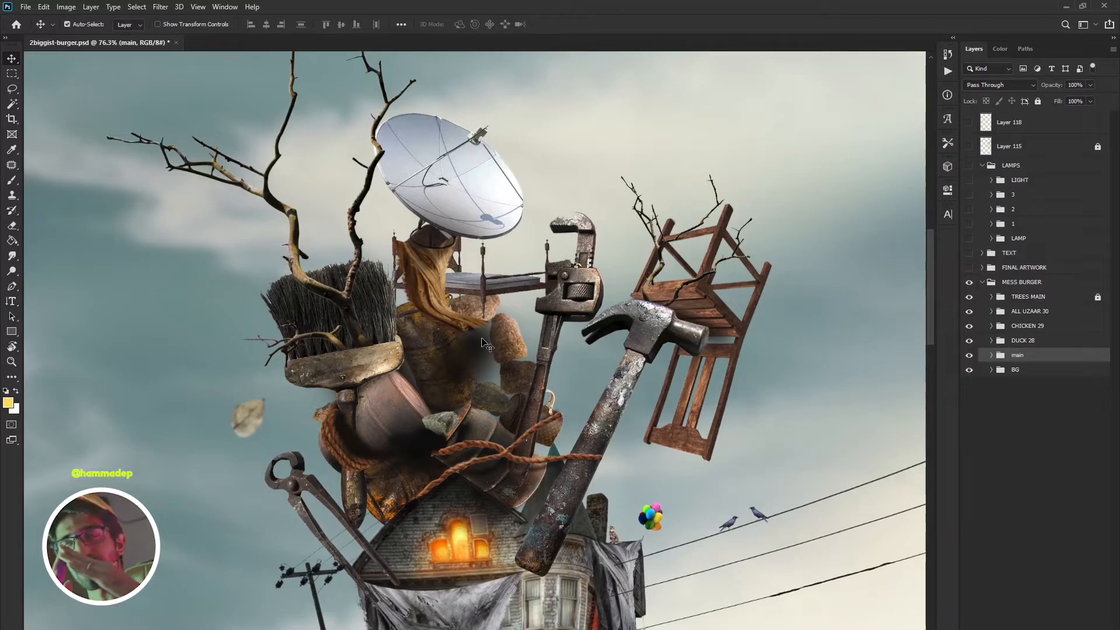
- Try moving the brown stone on Layer 43 copy 3 onto the hammer handle, and collapse the ALL UZAAR 30 group
left_click_drag(516, 325, 614, 389)
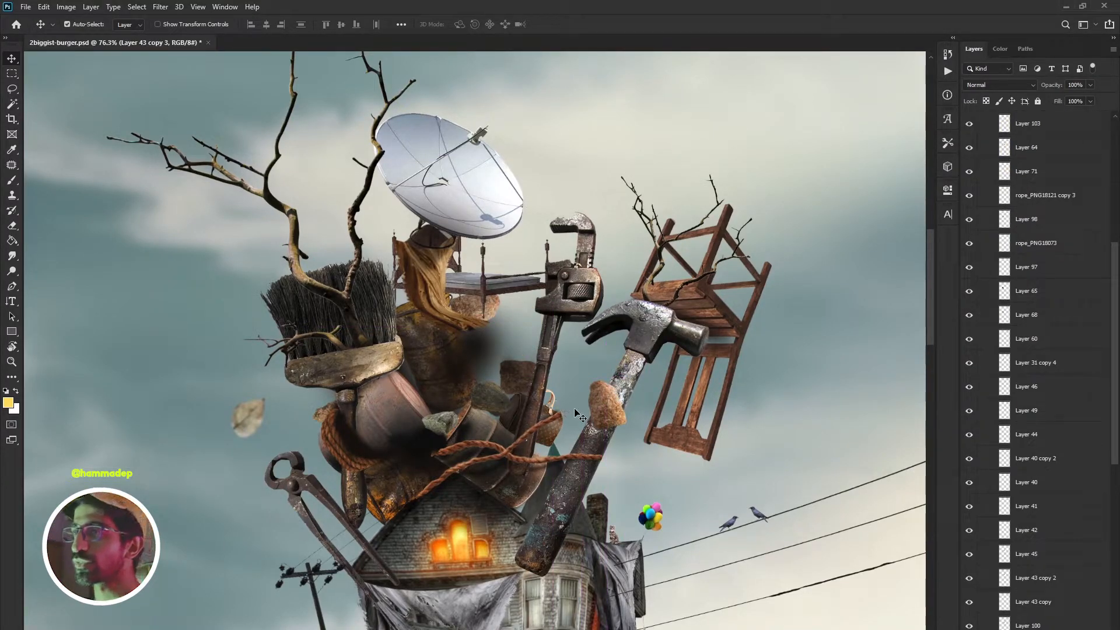
scroll(513, 331, "down", 3)
scroll(513, 330, "down", 3)
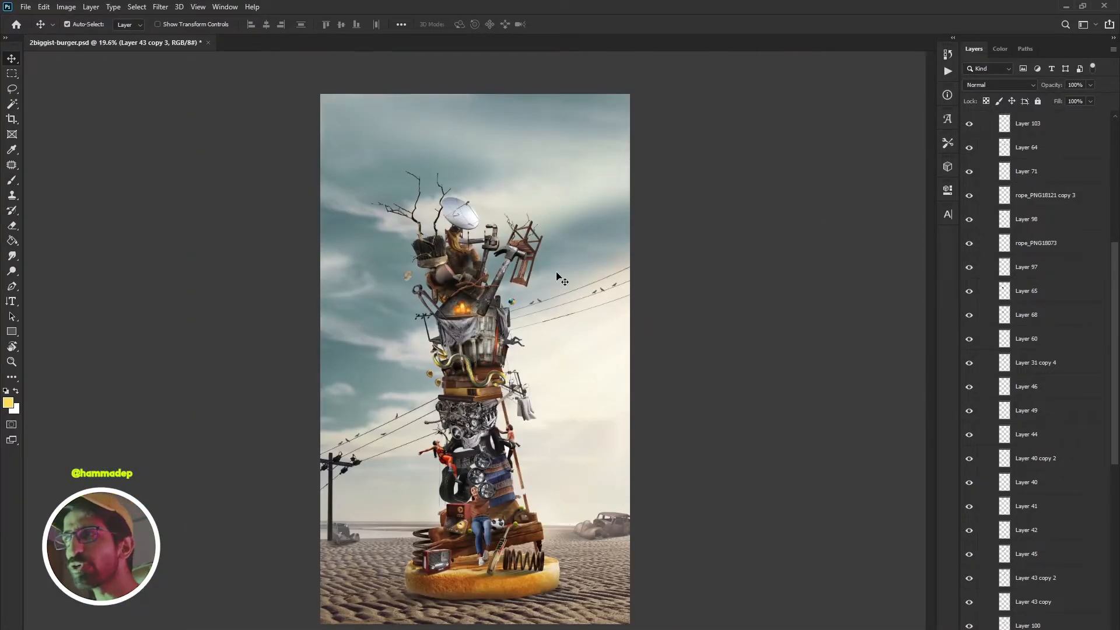
scroll(1037, 343, "up", 5)
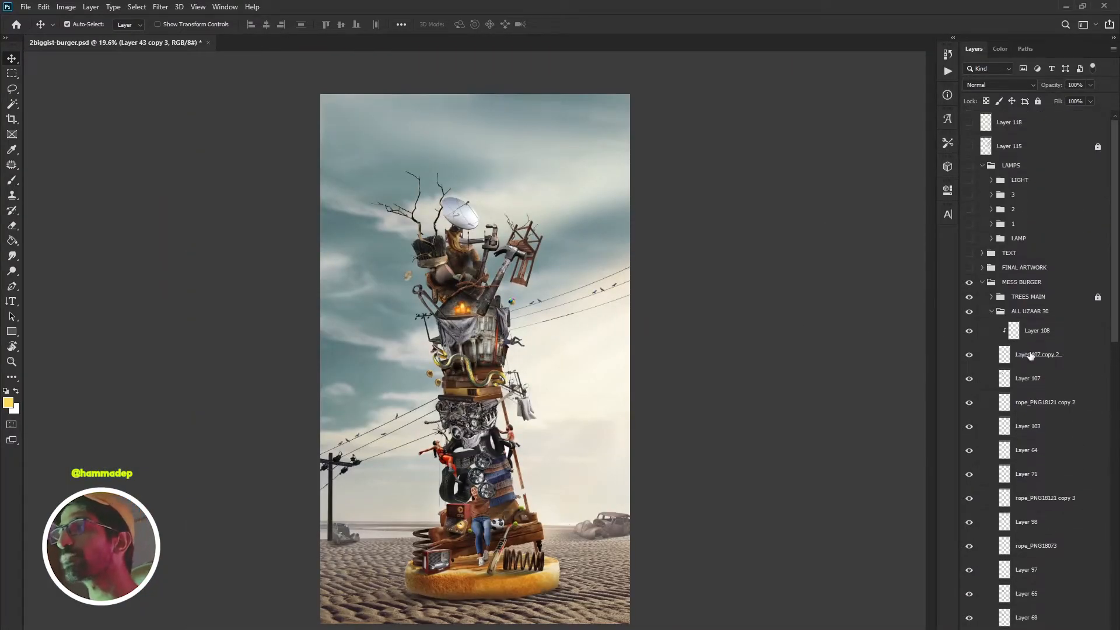
left_click(995, 312)
left_click(992, 312)
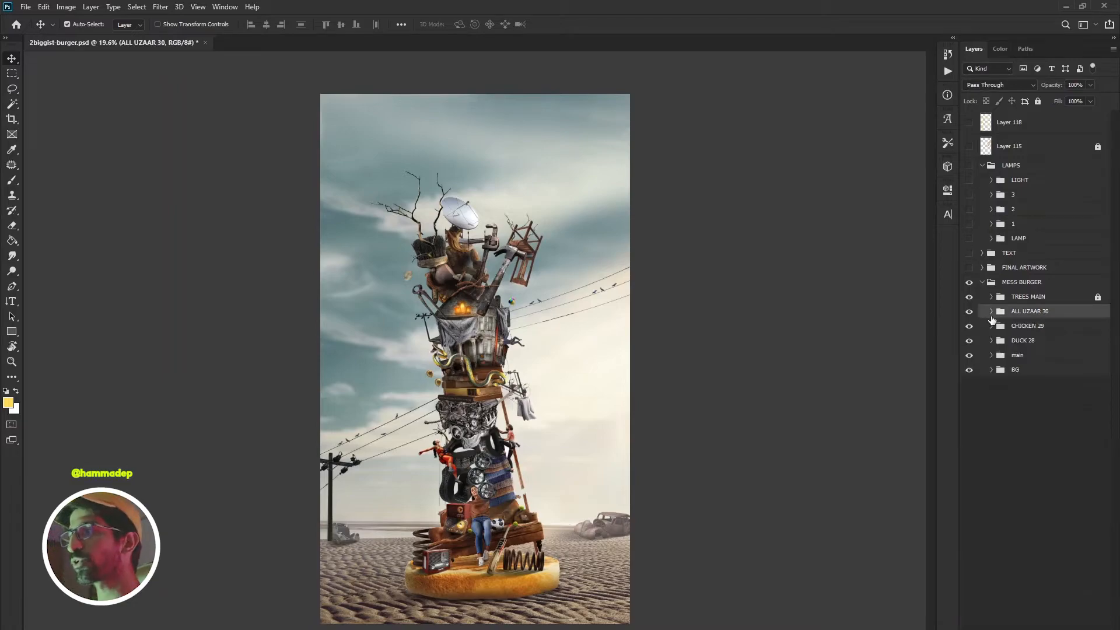
- Preview the composite with the FINAL ARTWORK group shown, and hide that group again
left_click(969, 268)
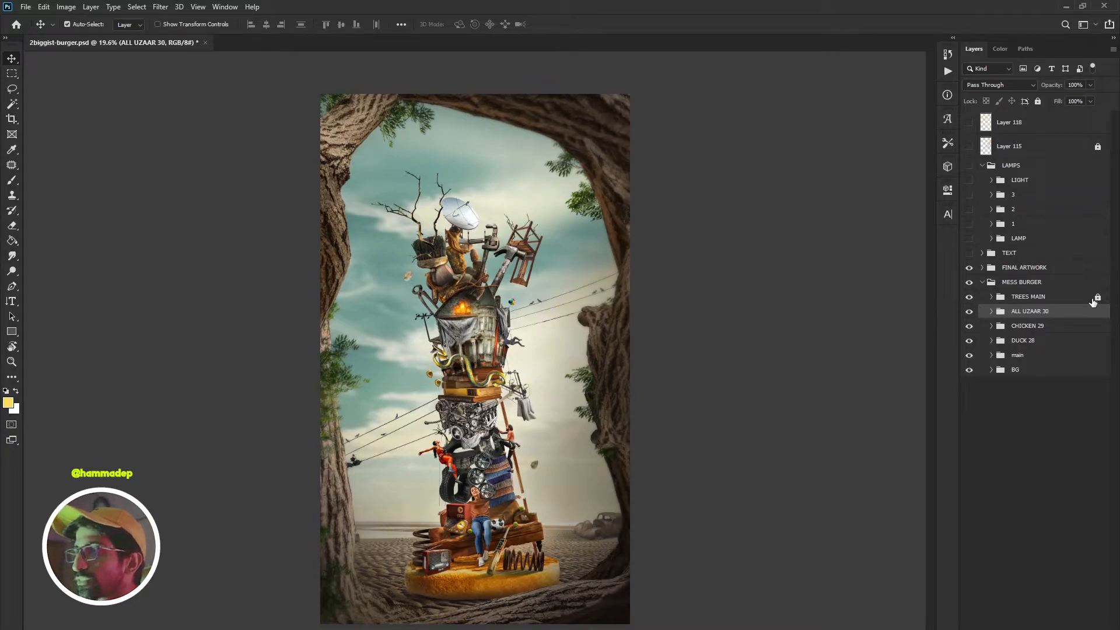
scroll(644, 300, "down", 1)
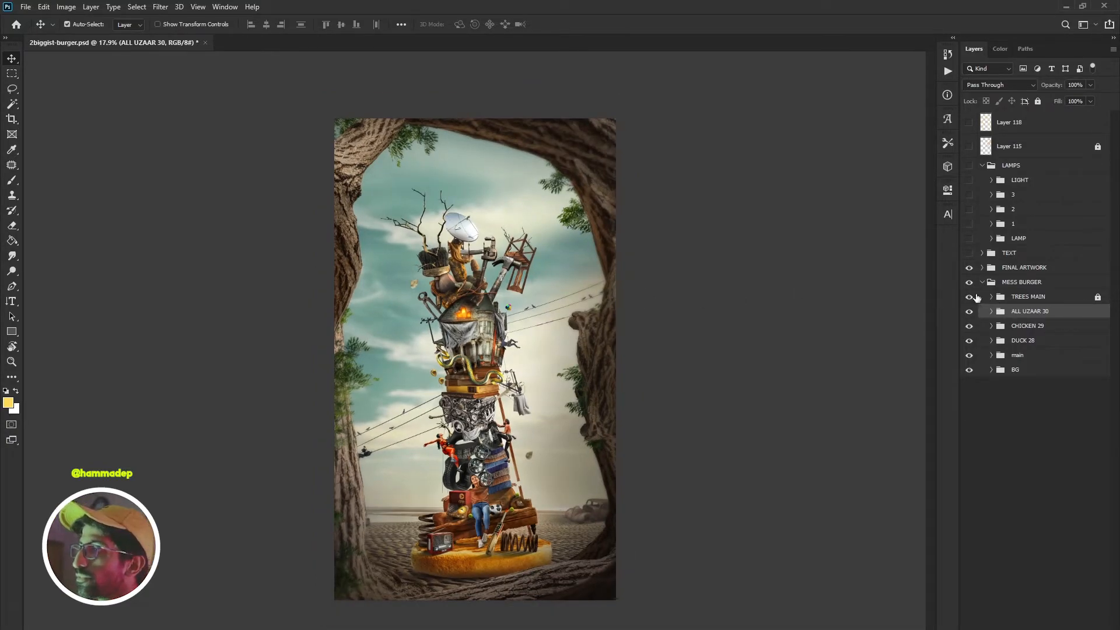
left_click(968, 272)
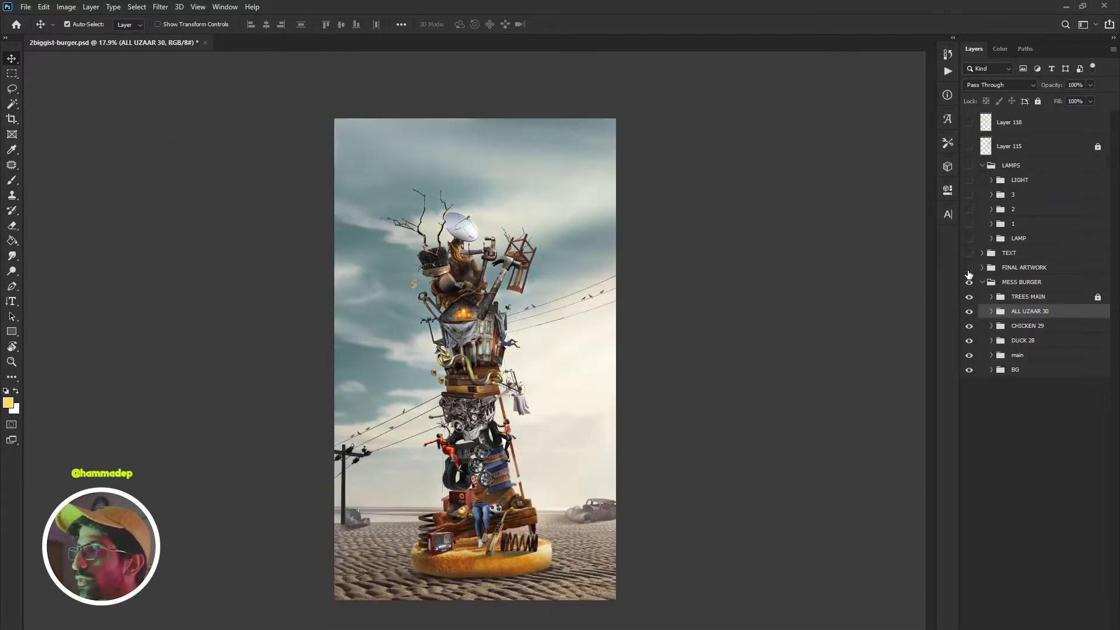
- Expand the TREES MAIN group and show the tree layers inside it
left_click(991, 298)
left_click_drag(969, 364, 969, 316)
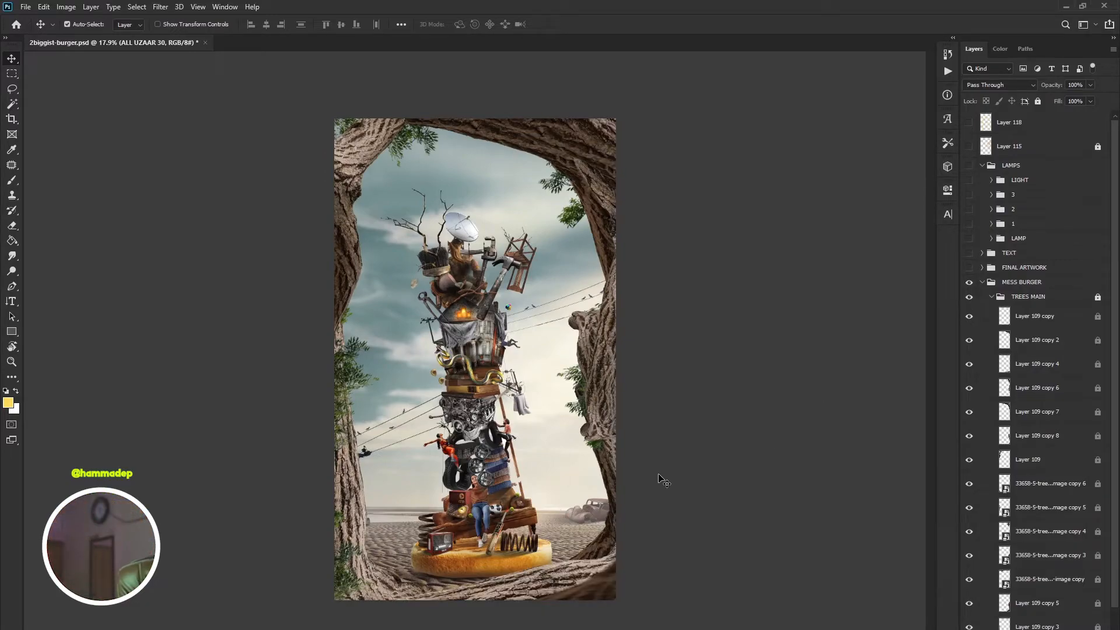
- Compare the scene with the TREES MAIN group hidden and shown, and with its Layer 109 copies hidden and shown
left_click(969, 297)
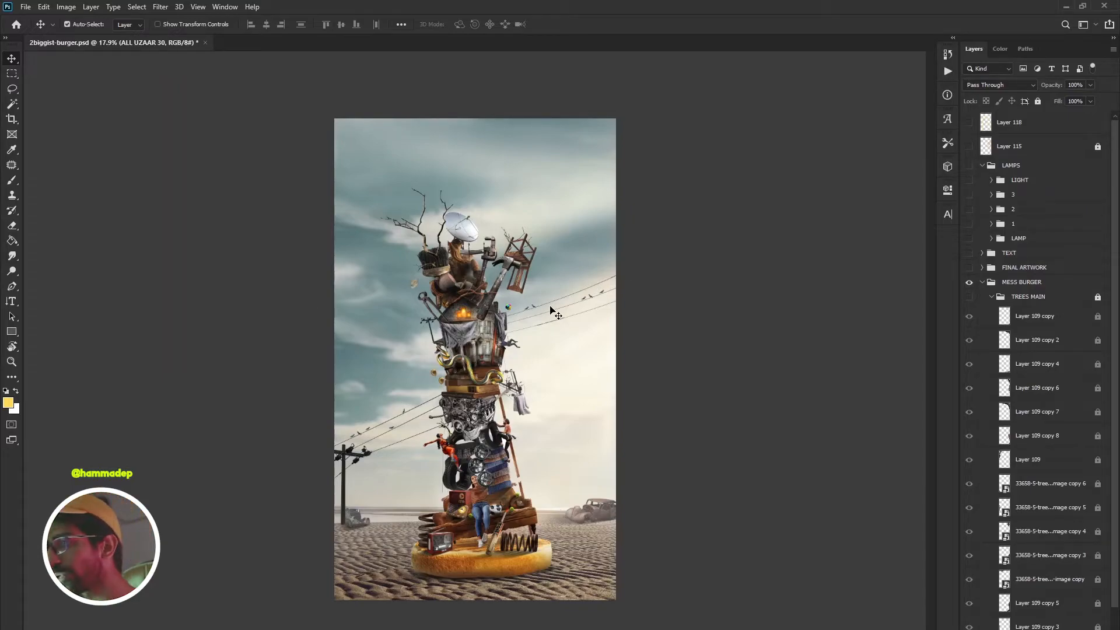
left_click(970, 297)
left_click(969, 460)
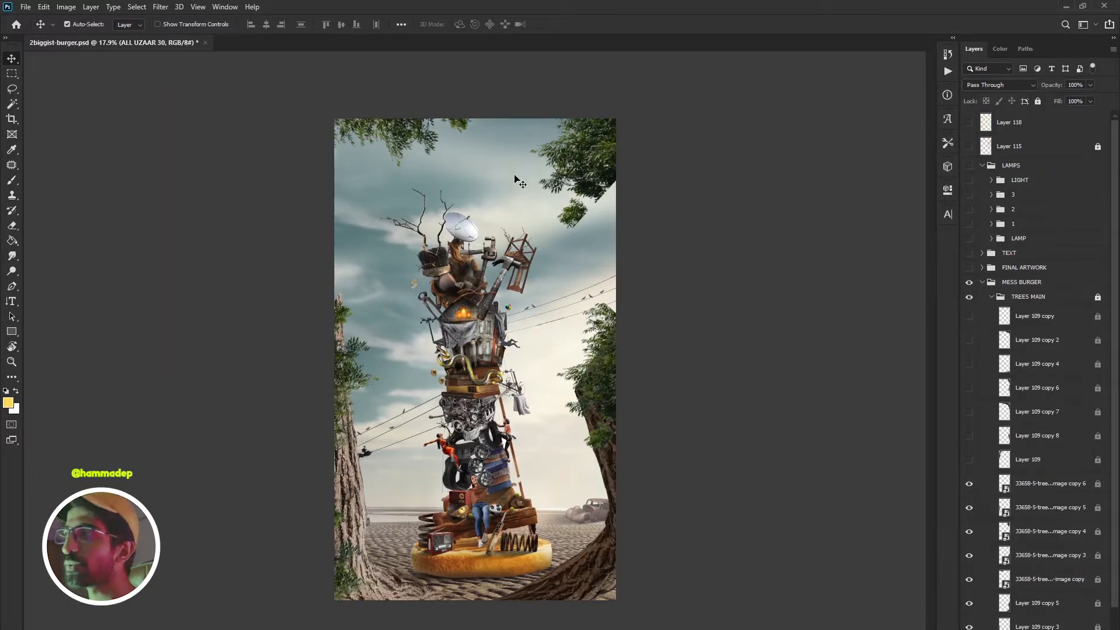
left_click_drag(974, 460, 972, 318)
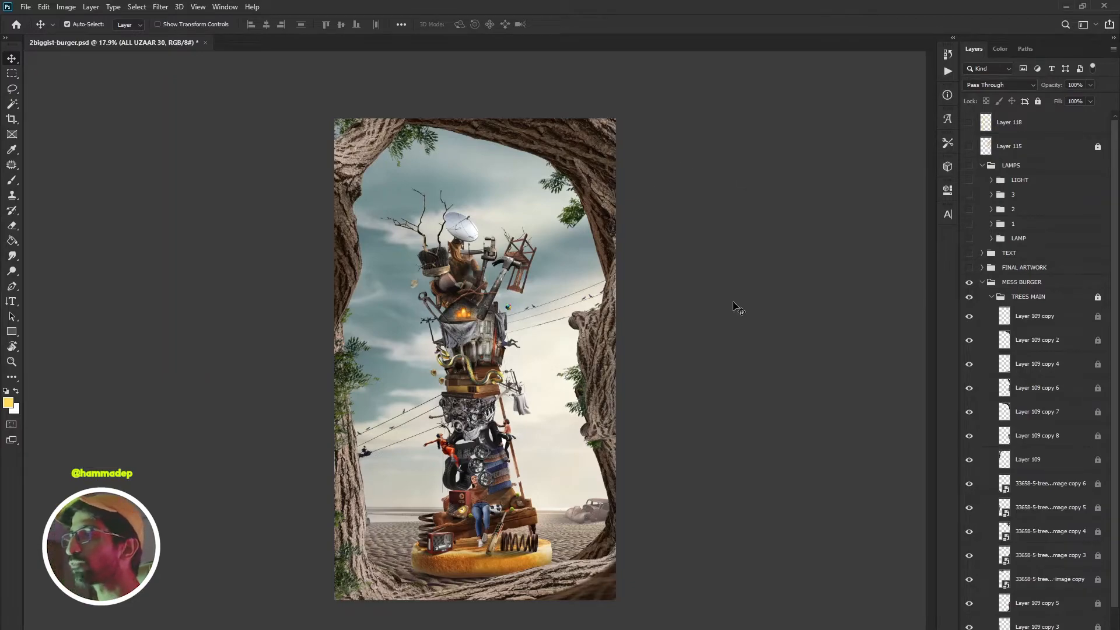
- Add a new layer above Layer 115 and brush yellow rays outward from the top and right side of the stack
left_click(970, 147)
left_click(970, 147)
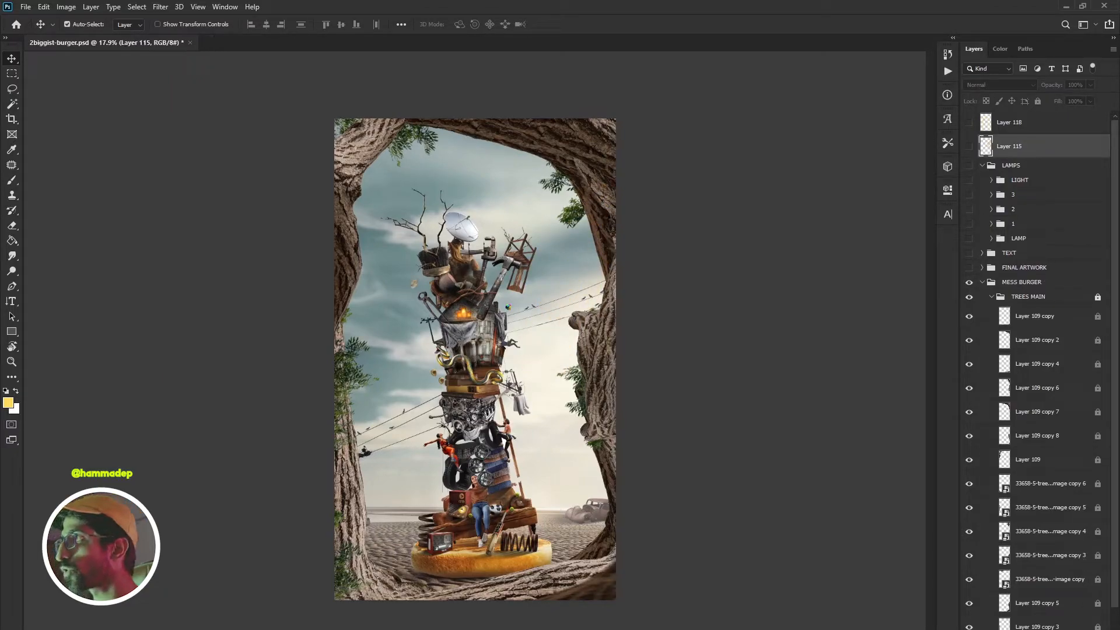
key("ctrl+shift+alt+n")
key("b")
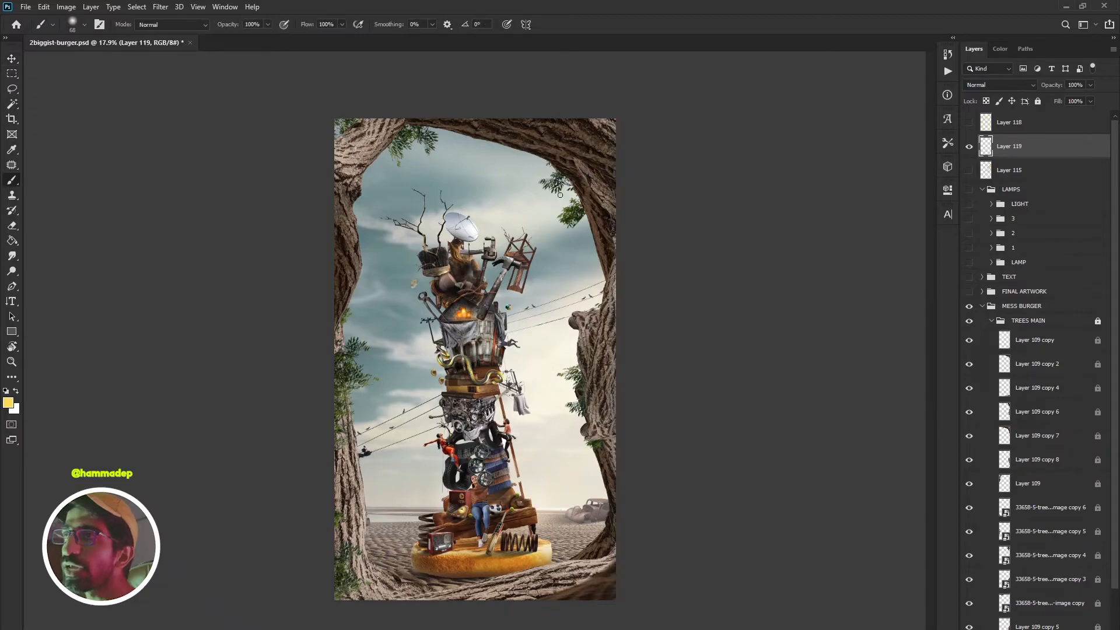
left_click_drag(453, 215, 435, 151)
left_click_drag(485, 225, 517, 161)
mouse_move(583, 202)
left_mouse_down()
mouse_move(526, 249)
mouse_move(586, 287)
left_mouse_up()
mouse_move(521, 336)
left_mouse_down()
mouse_move(573, 365)
mouse_move(571, 411)
left_mouse_up()
left_click_drag(525, 455, 602, 509)
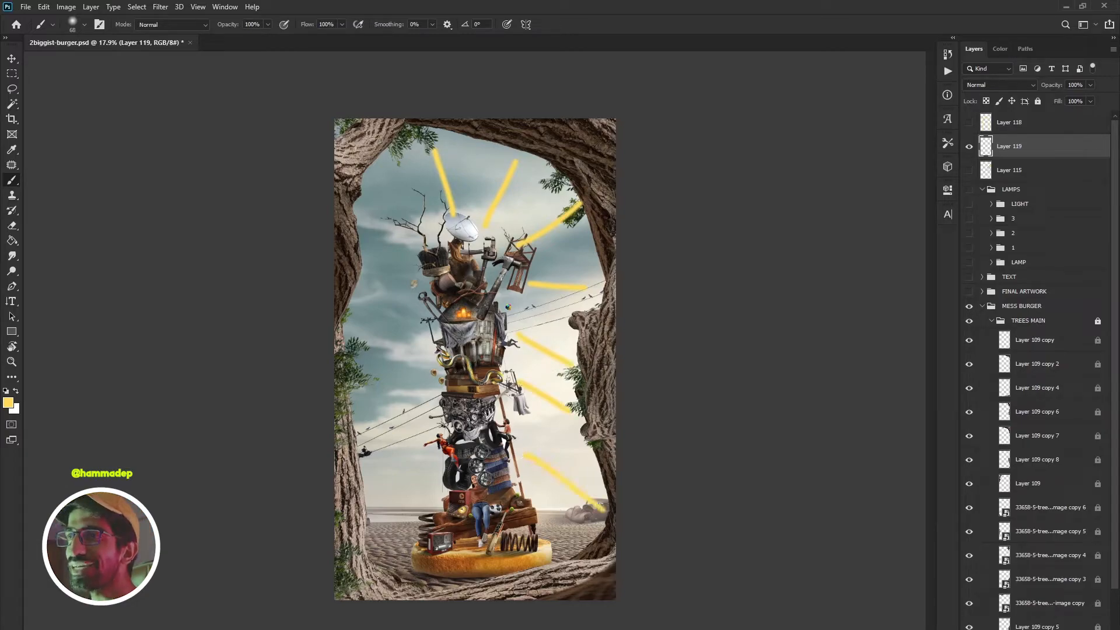
- Paint six more yellow rays along the left side of the stack, and hide the ray layer
left_click_drag(376, 203, 439, 249)
left_click_drag(342, 319, 417, 280)
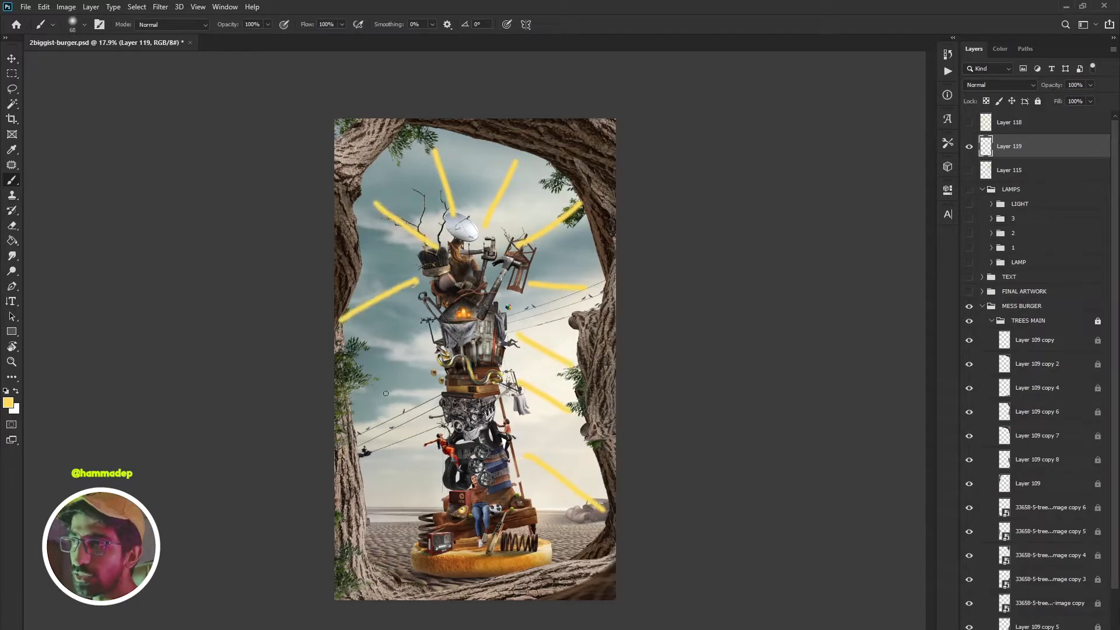
left_click_drag(349, 407, 434, 343)
left_click_drag(357, 459, 408, 407)
left_click_drag(364, 515, 427, 454)
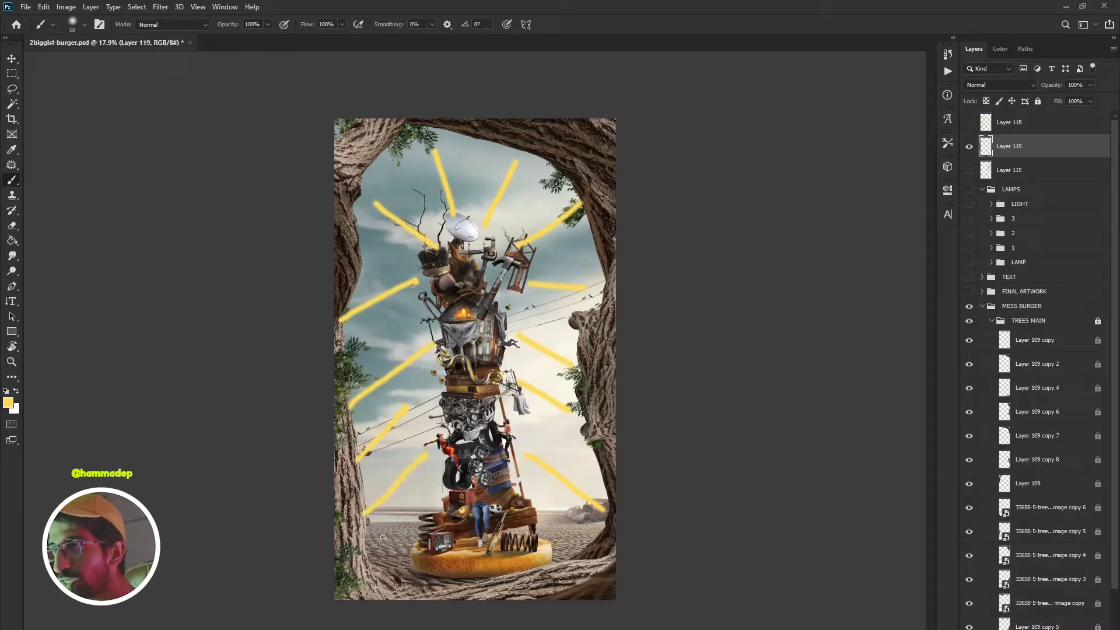
left_click_drag(378, 569, 417, 524)
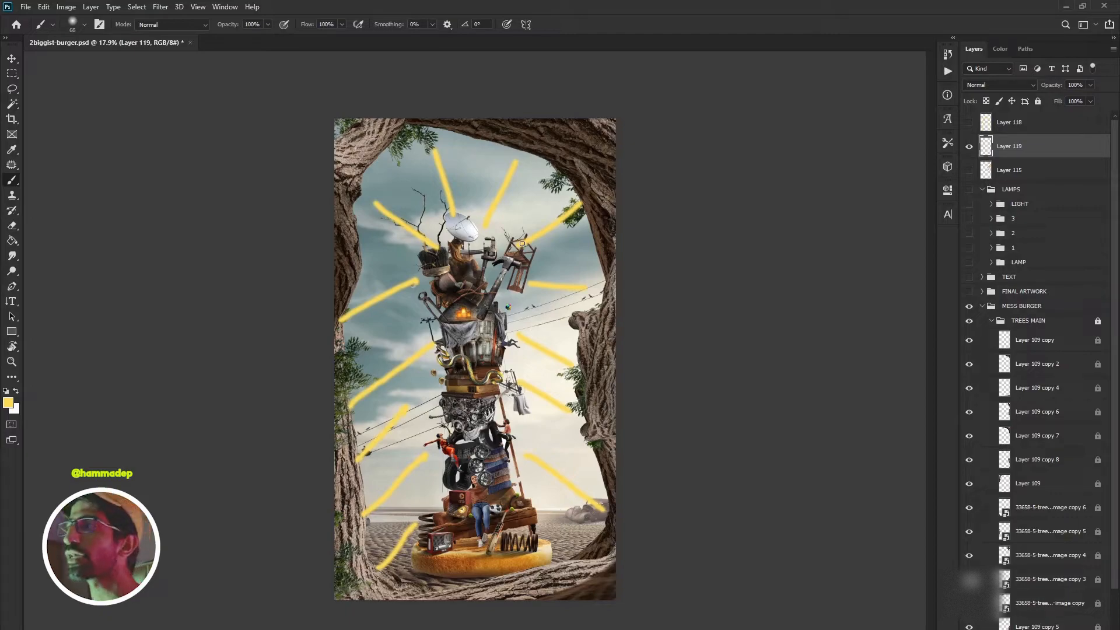
left_click(969, 146)
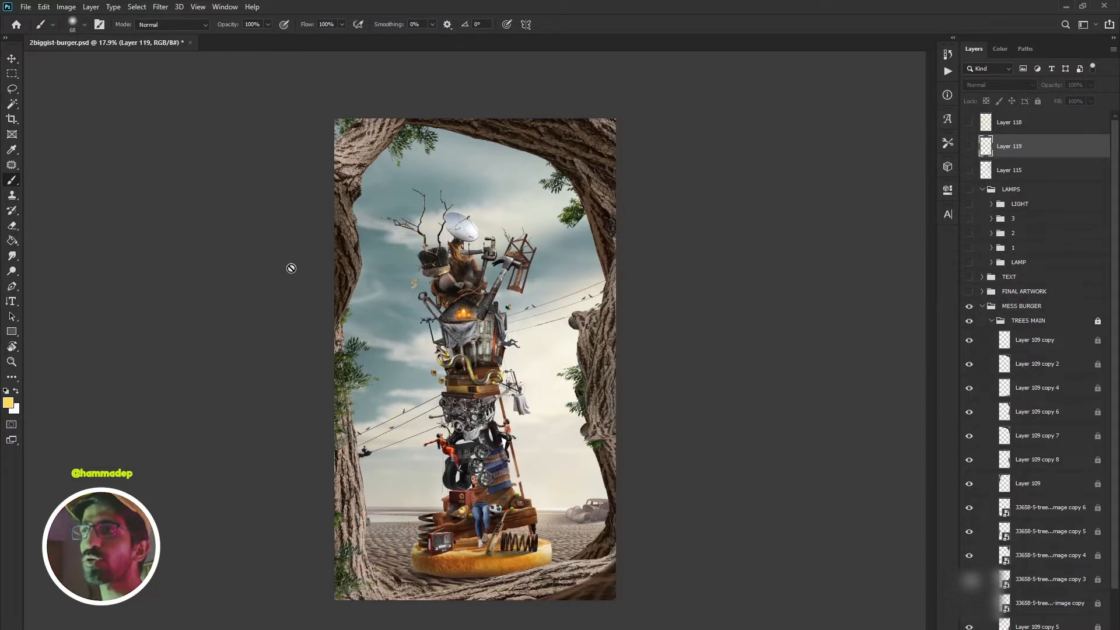
key("v")
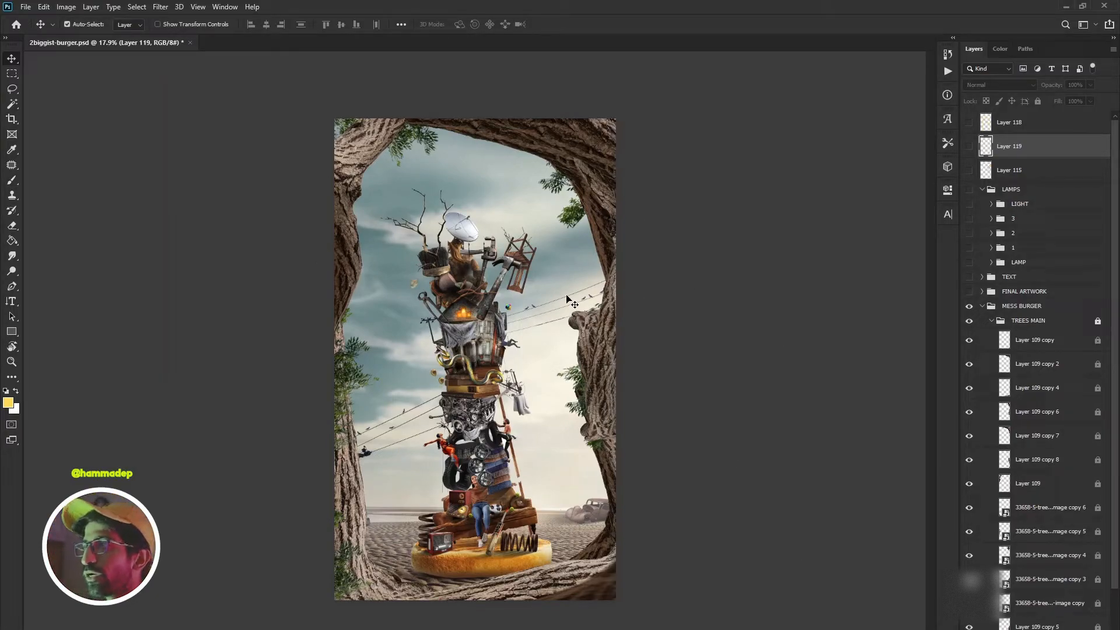
- Show the FINAL ARTWORK group and compare the stack up close with the group hidden and shown
left_click(969, 292)
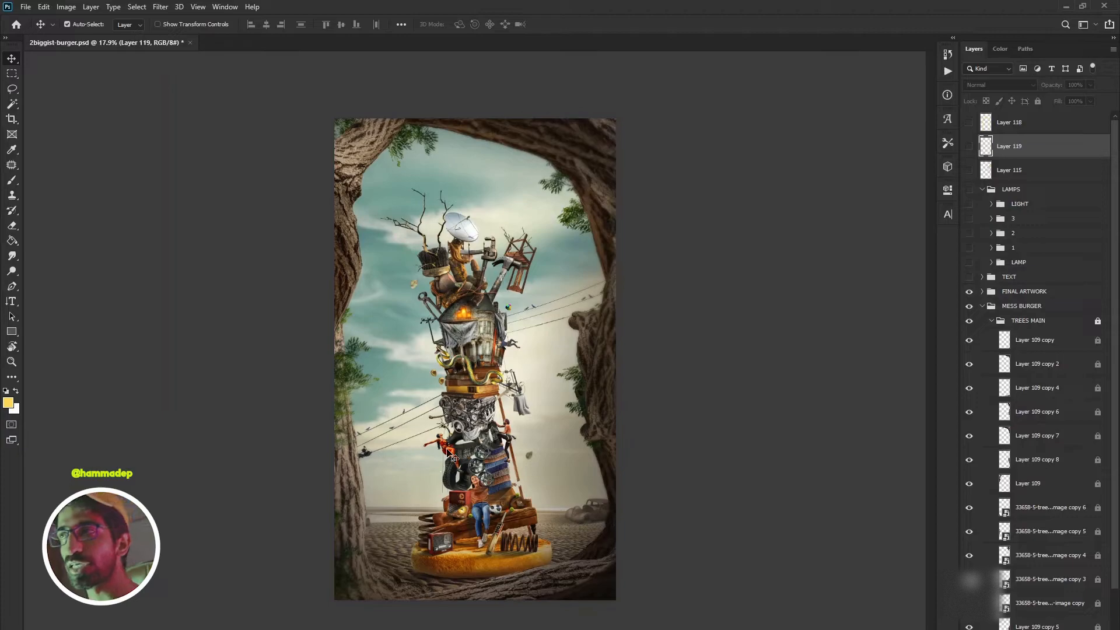
scroll(476, 257, "up", 5)
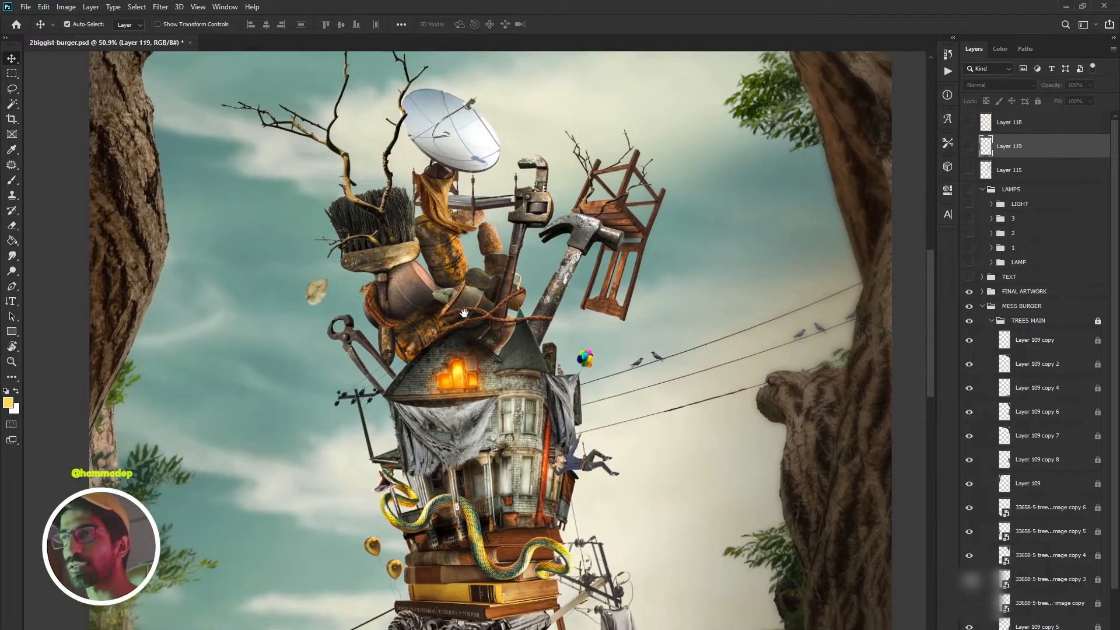
scroll(470, 262, "up", 3)
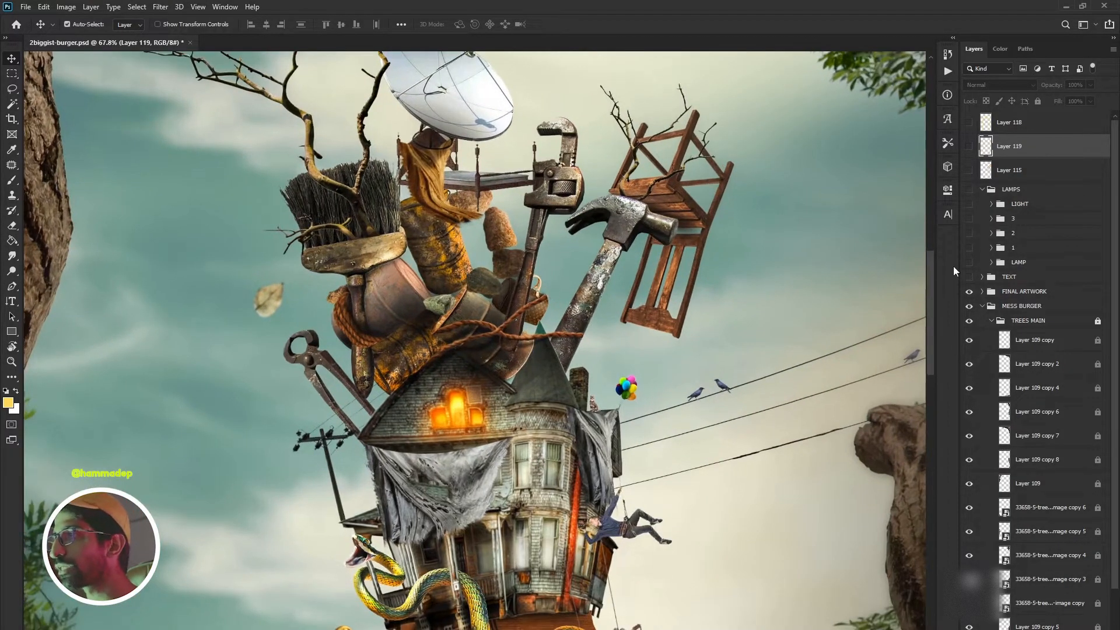
left_click(969, 292)
scroll(922, 274, "down", 5)
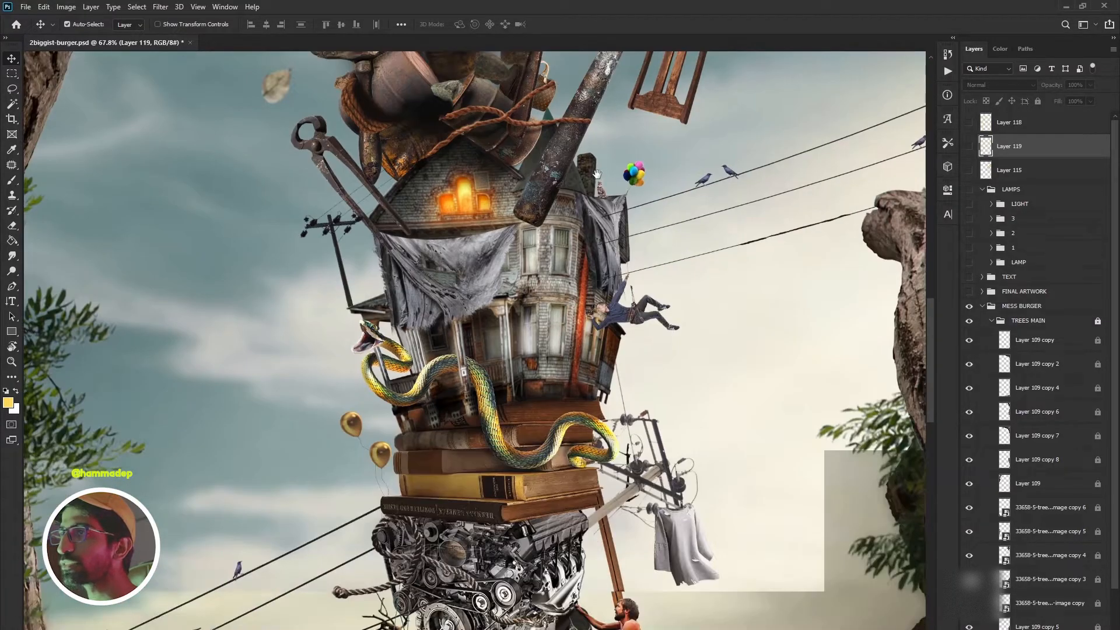
left_click(970, 292)
left_click_drag(665, 545, 601, 336)
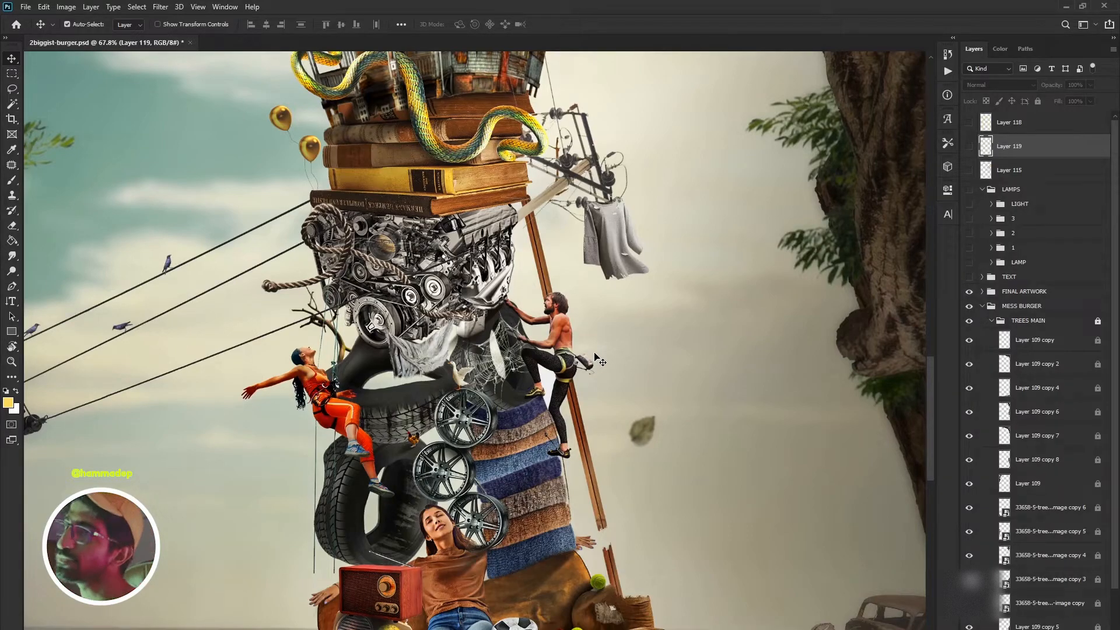
scroll(589, 350, "down", 5)
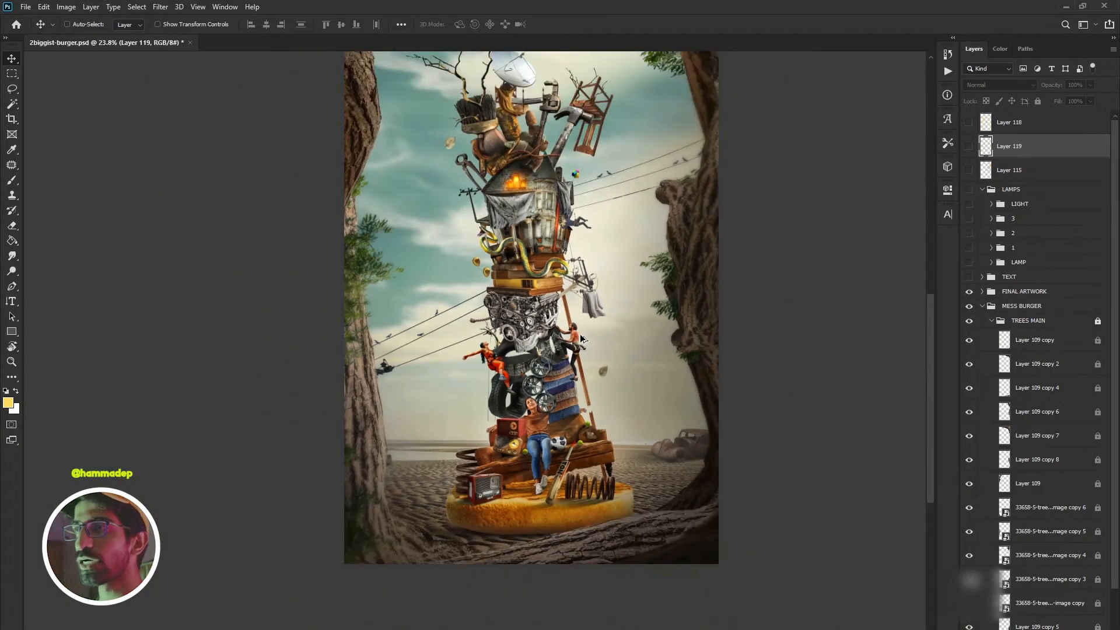
scroll(580, 335, "down", 2)
scroll(580, 339, "up", 2)
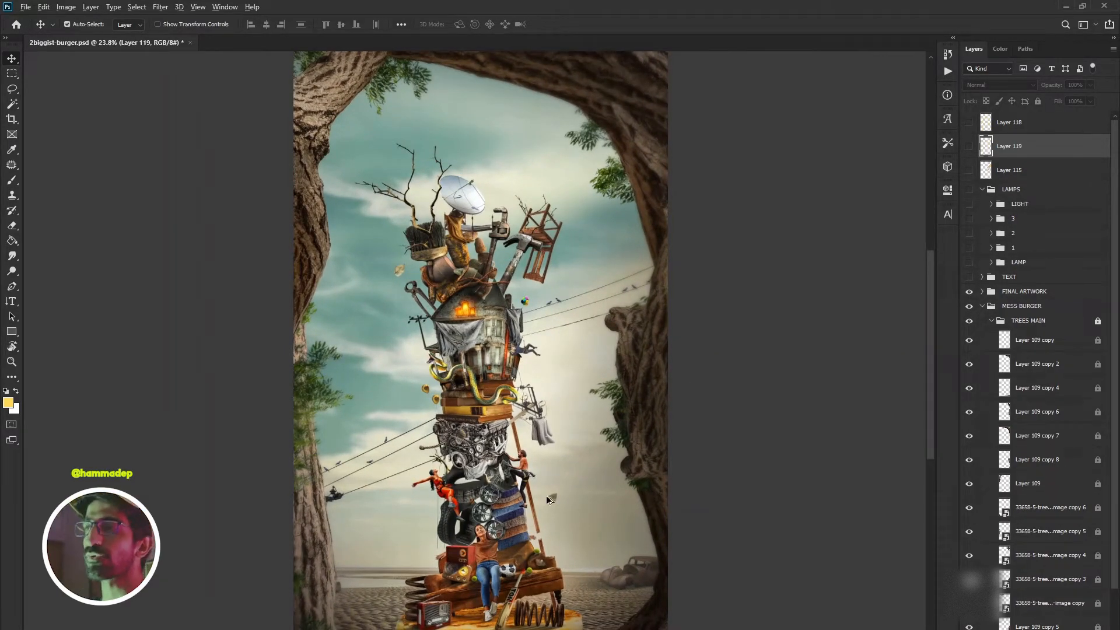
scroll(553, 495, "down", 1)
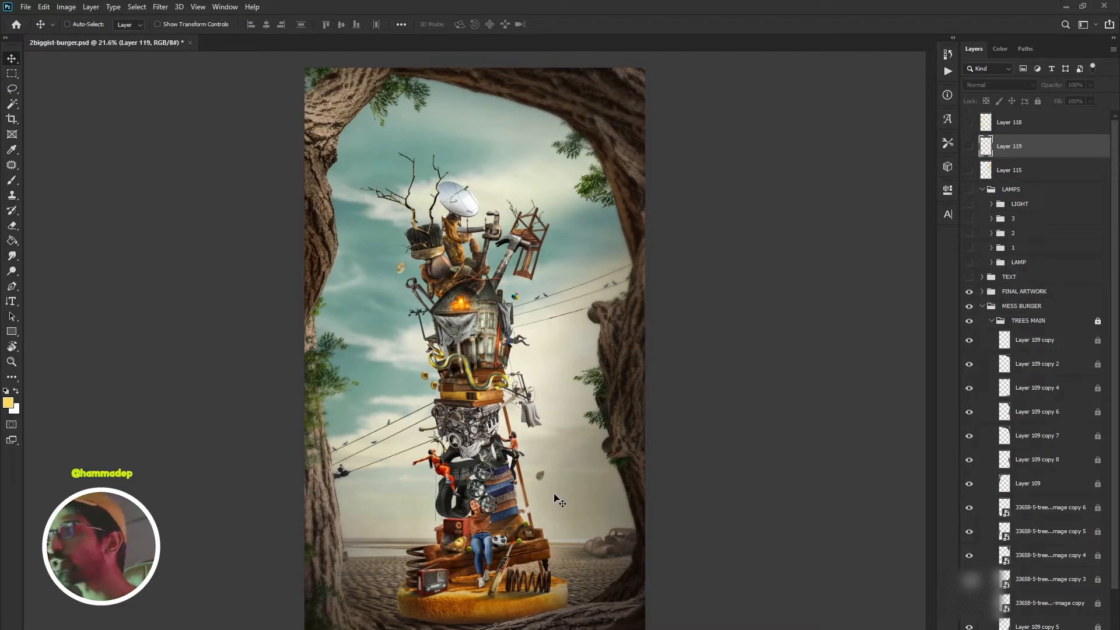
- Show the TEXT group, and show the LAMPS group with its LAMP subgroup
left_click(969, 277)
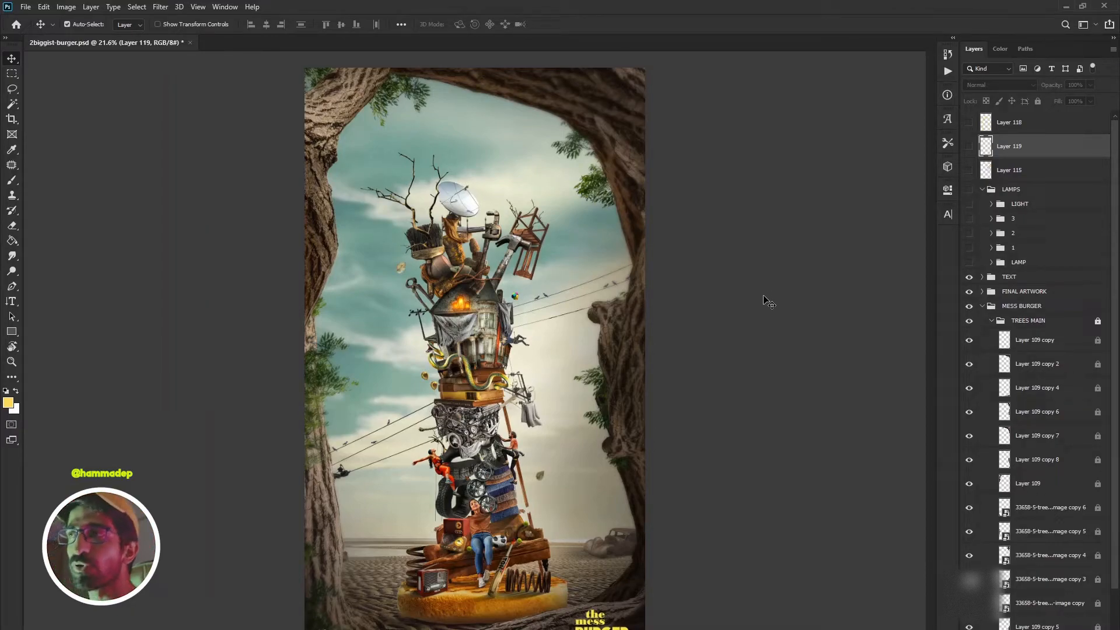
left_click(969, 262)
left_click(969, 189)
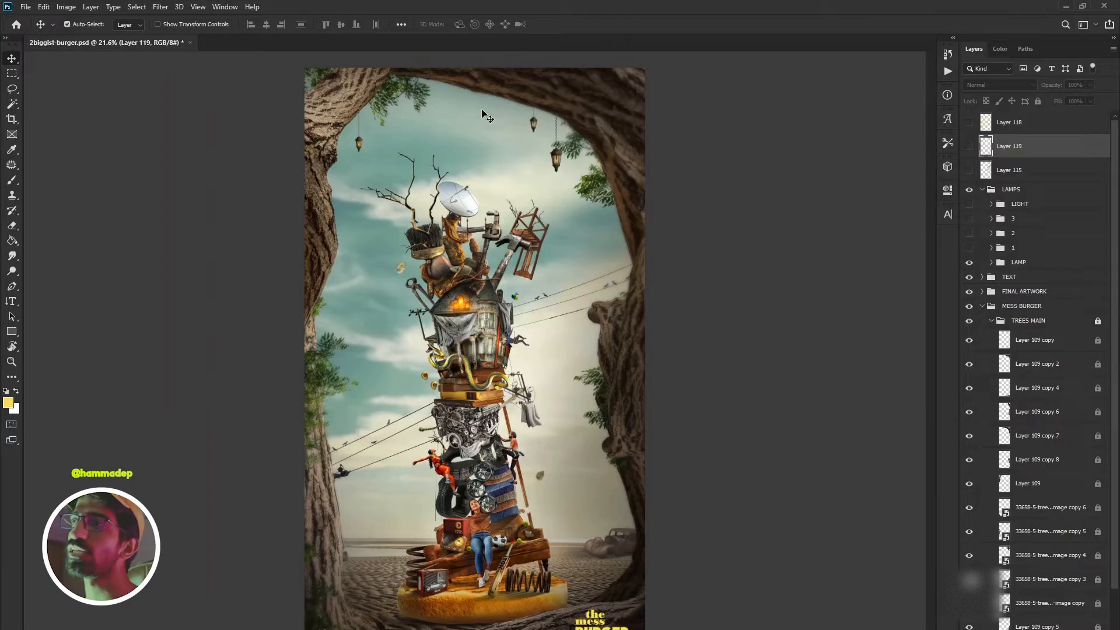
- Light up the three hanging lanterns by showing groups 1, 2 and 3 inside LAMPS
scroll(483, 117, "up", 3)
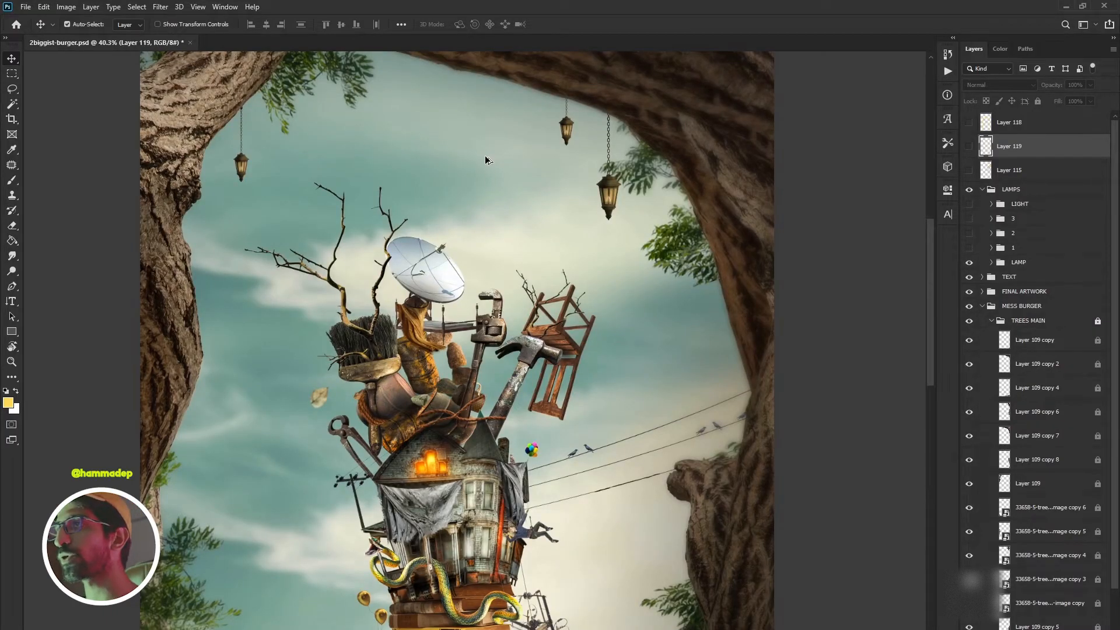
scroll(484, 155, "up", 4)
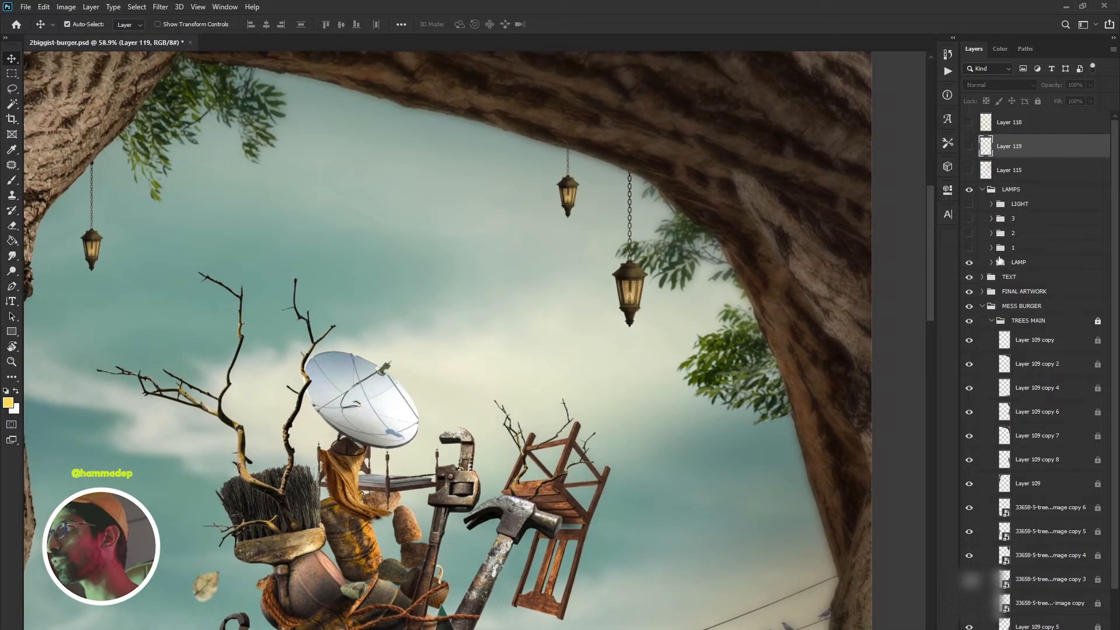
left_click(969, 247)
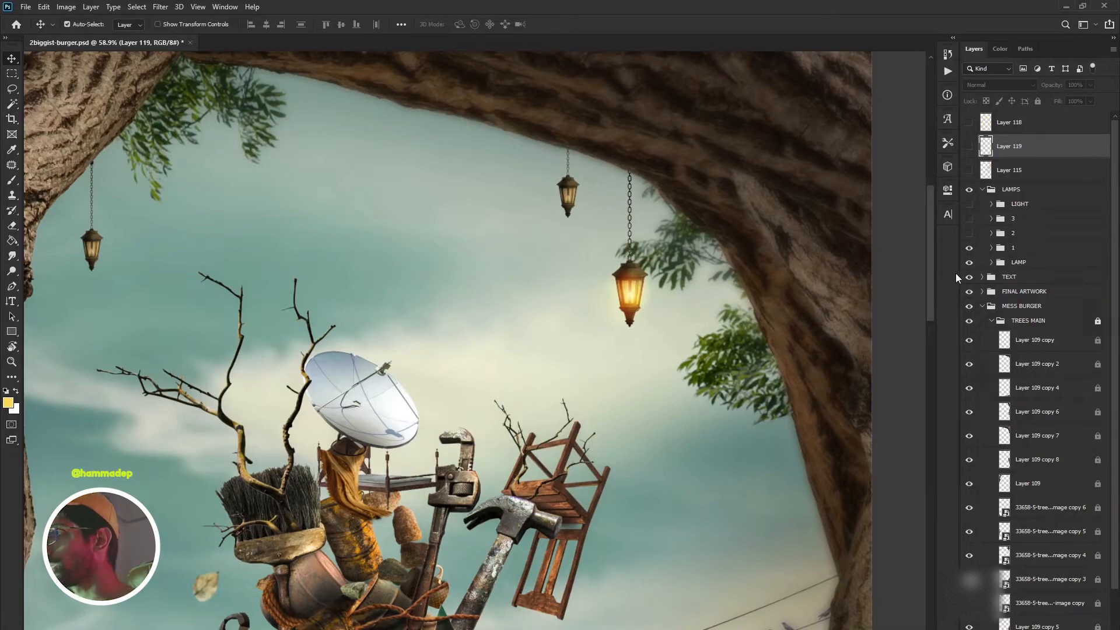
left_click(969, 247)
left_click_drag(971, 251, 971, 220)
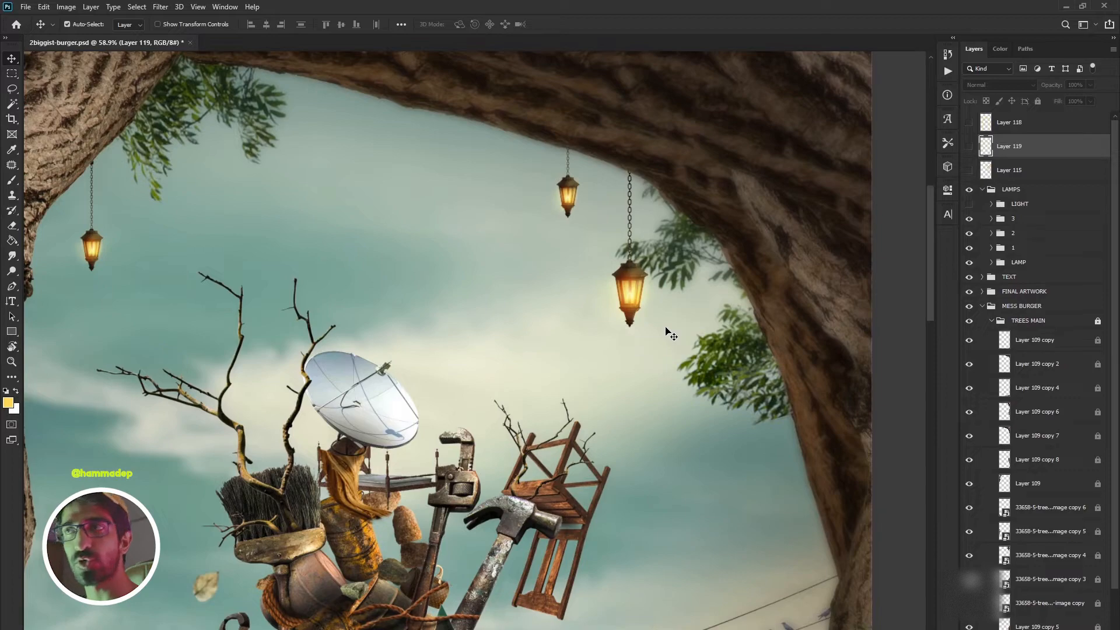
- Show the LIGHT group and compare the orange glow on the right trunk with the group hidden and shown
left_click(969, 204)
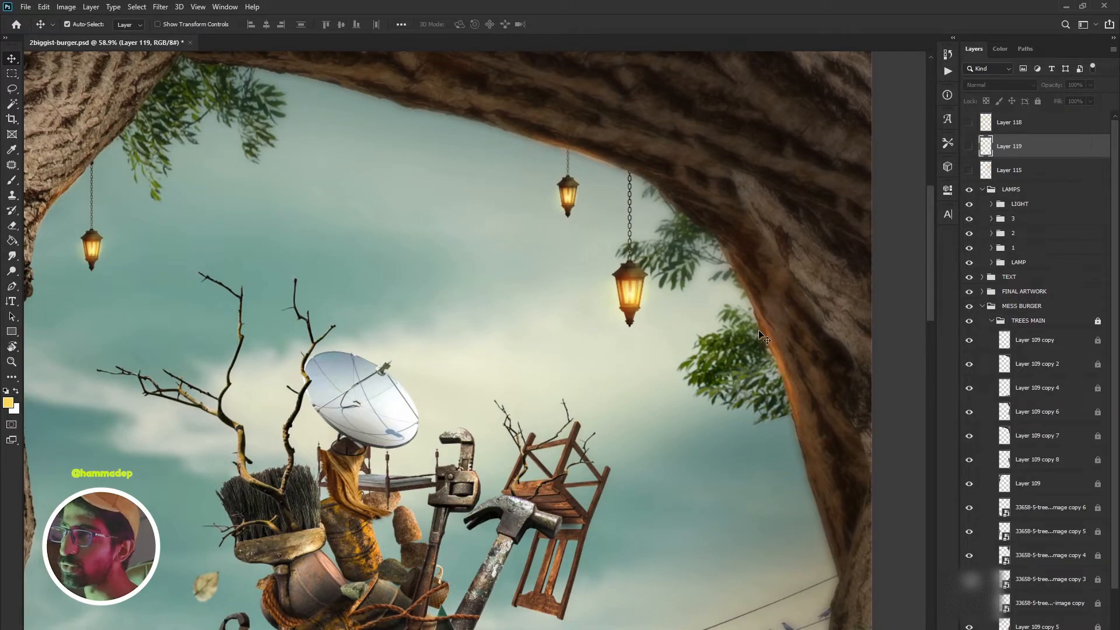
scroll(764, 321, "left", 2)
scroll(763, 324, "right", 5)
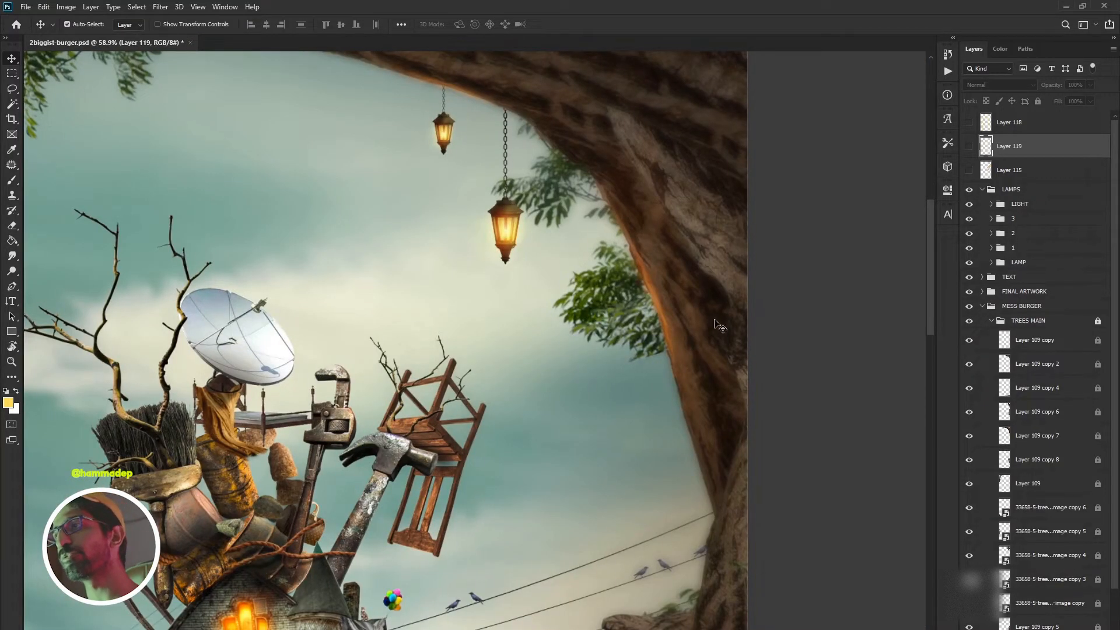
scroll(643, 313, "up", 2)
scroll(645, 312, "up", 1)
scroll(584, 350, "up", 2)
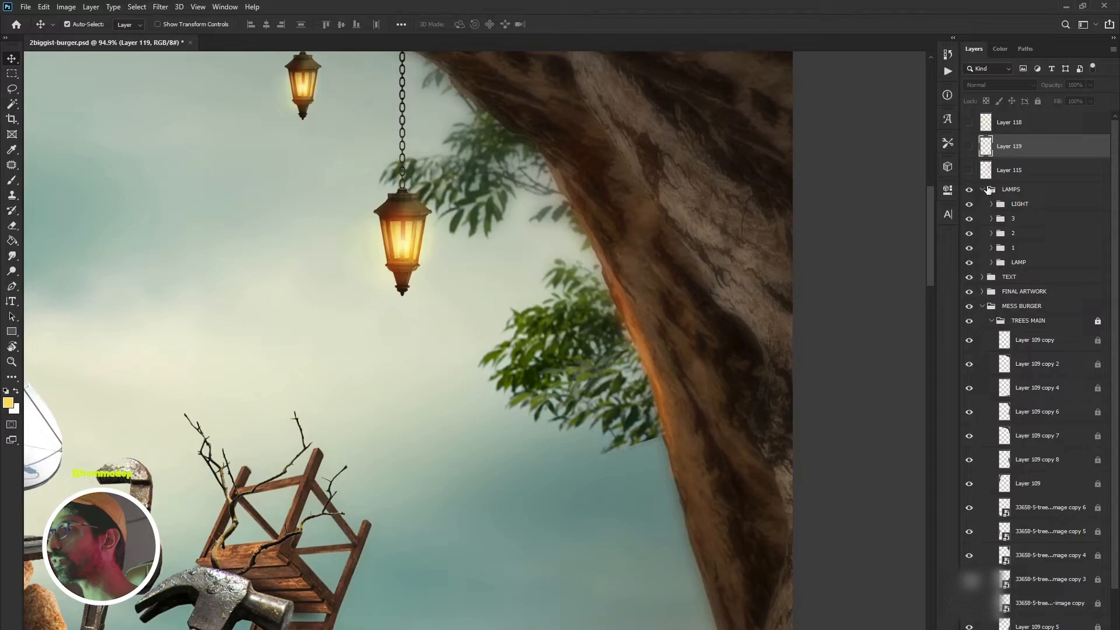
left_click(969, 205)
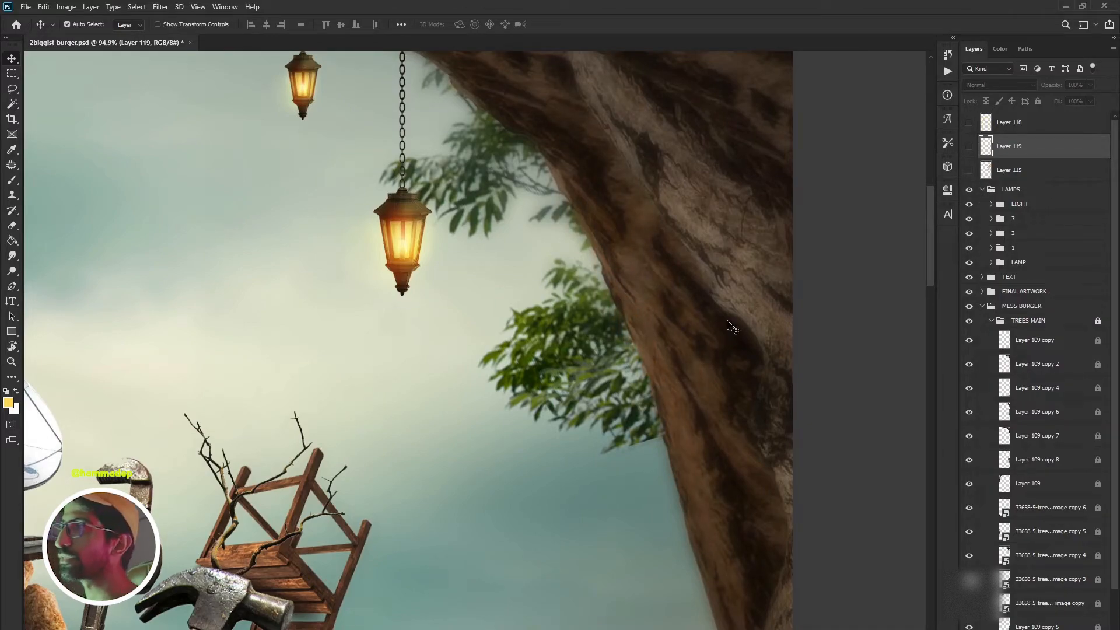
left_click(969, 205)
- Add a new layer above Layer 115 and paint a broad yellow stroke along the right trunk's inner edge
left_click(1030, 169)
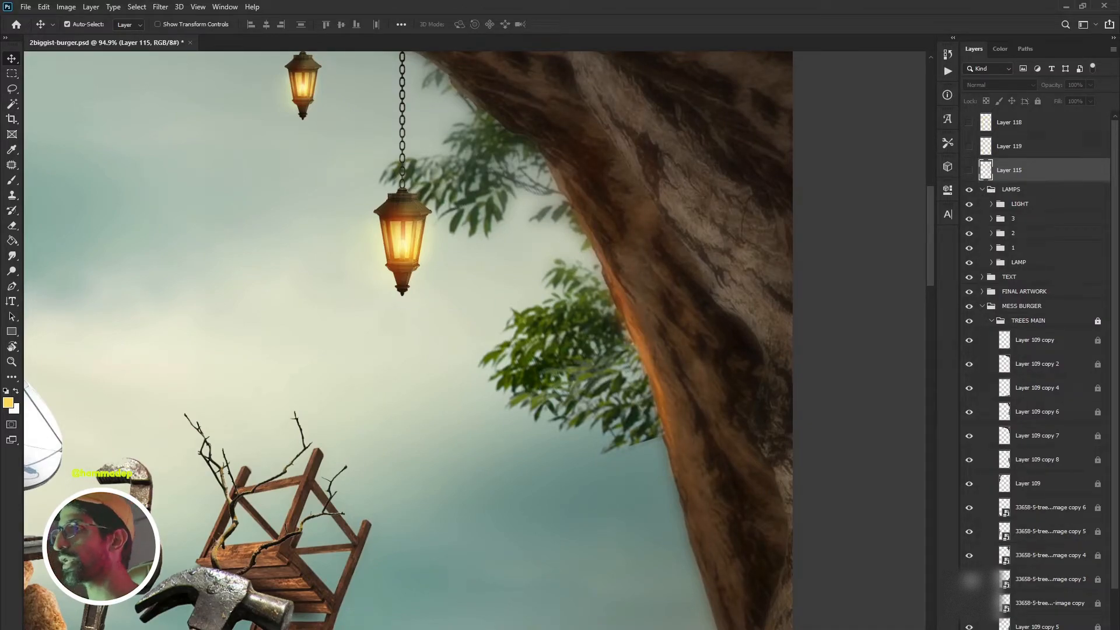
key("ctrl+shift+alt+n")
key("b")
mouse_move(534, 169)
left_mouse_down()
mouse_move(570, 175)
mouse_move(552, 160)
left_mouse_up()
key("ctrl+z")
mouse_move(560, 210)
left_mouse_down()
mouse_move(641, 356)
mouse_move(671, 451)
left_mouse_up()
- Set the yellow stroke layer's blend mode to Screen and its opacity to 34%
key("v")
key("shift+plus")
key("shift+plus")
key("shift+plus")
key("shift+plus")
key("shift+plus")
key("shift+plus")
key("shift+plus")
key("shift+plus")
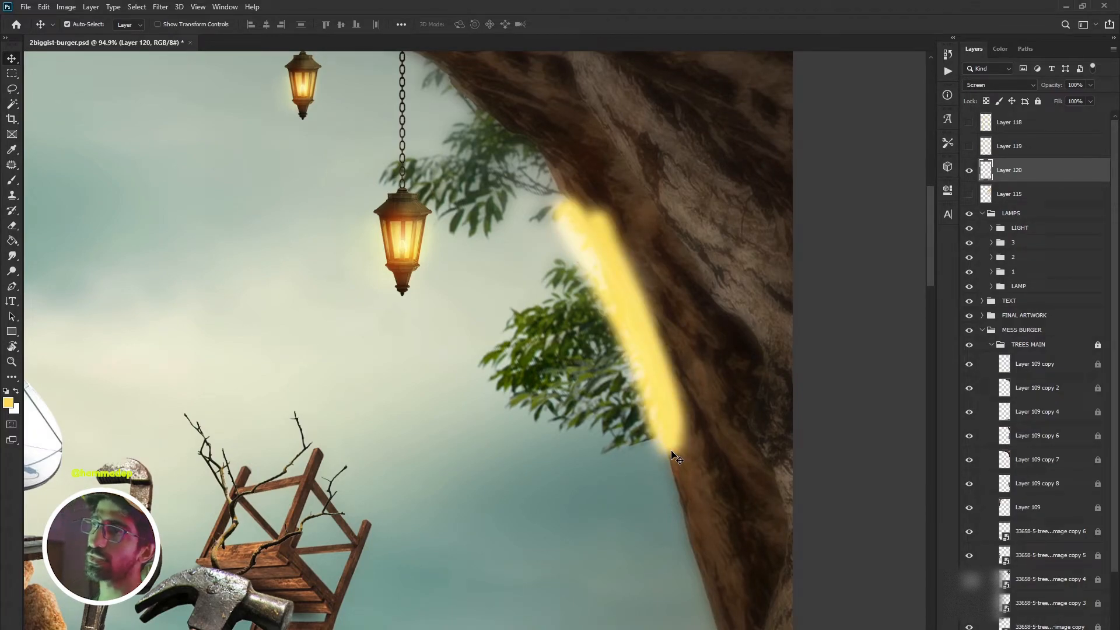
key("3")
key("4")
- Soften both sides of the yellow glow on the right trunk with a 269 px soft Eraser
key("e")
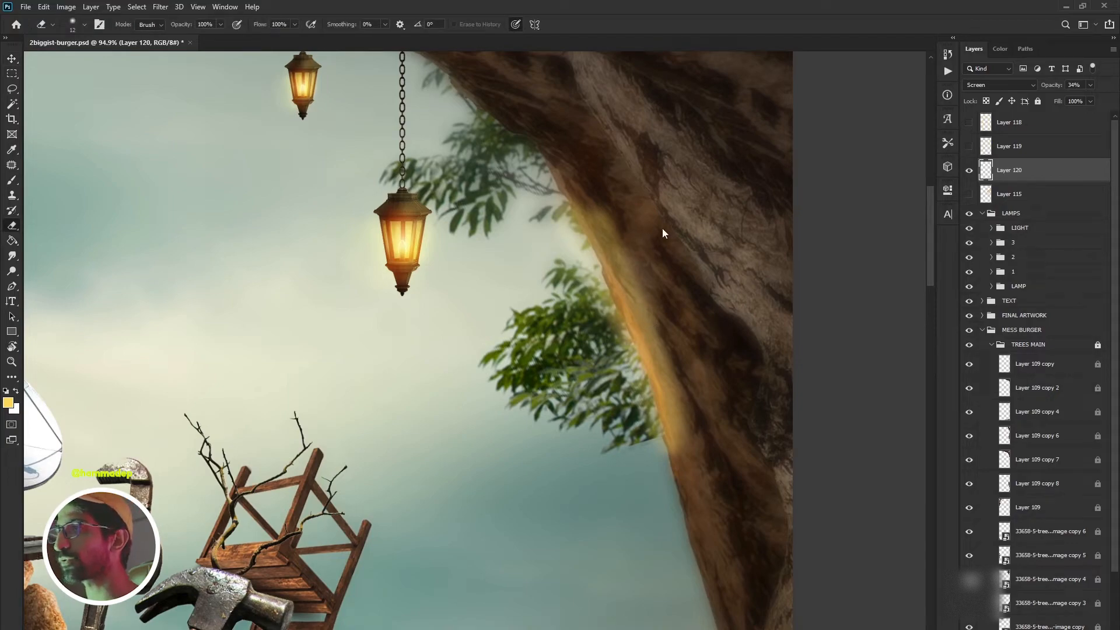
right_click(650, 168)
left_click(685, 289)
mouse_move(620, 147)
left_mouse_down()
mouse_move(597, 175)
mouse_move(637, 251)
mouse_move(685, 429)
left_mouse_up()
mouse_move(565, 230)
left_mouse_down()
mouse_move(609, 359)
mouse_move(627, 345)
mouse_move(632, 412)
mouse_move(659, 450)
left_mouse_up()
mouse_move(712, 411)
left_mouse_down()
mouse_move(767, 421)
mouse_move(738, 507)
left_mouse_up()
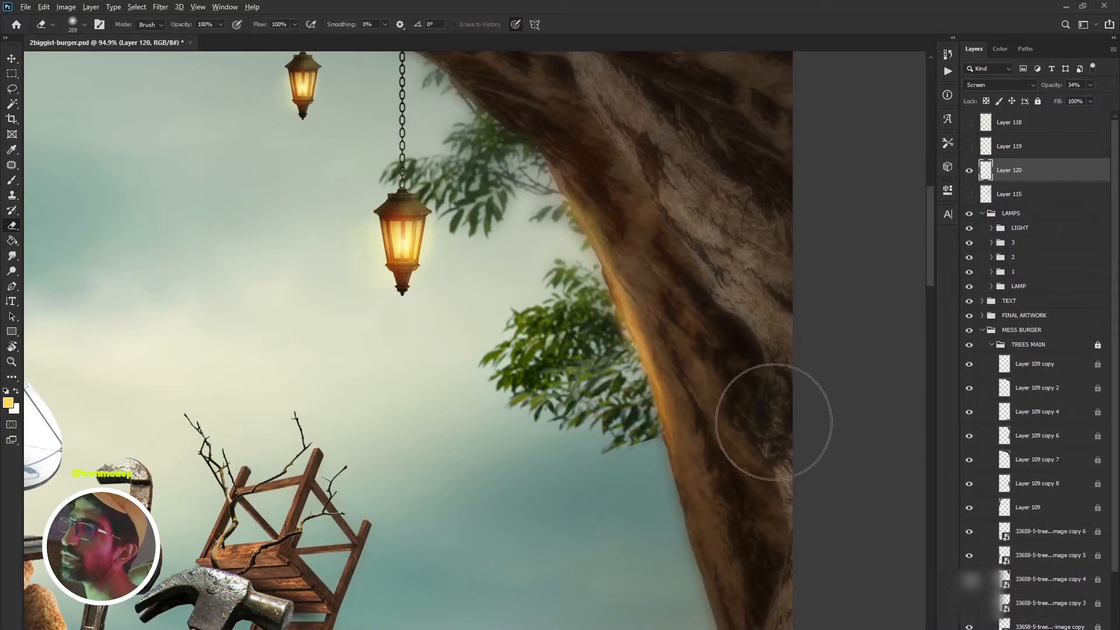
- Clean up the glow spilling onto the sky and leaves beside the right trunk with a much smaller Eraser
left_click(515, 328, "alt")
key("Return")
scroll(592, 348, "up", 2)
left_click_drag(605, 351, 496, 338)
mouse_move(646, 322)
left_mouse_down()
mouse_move(656, 322)
mouse_move(642, 362)
left_mouse_up()
left_click_drag(618, 308, 599, 256)
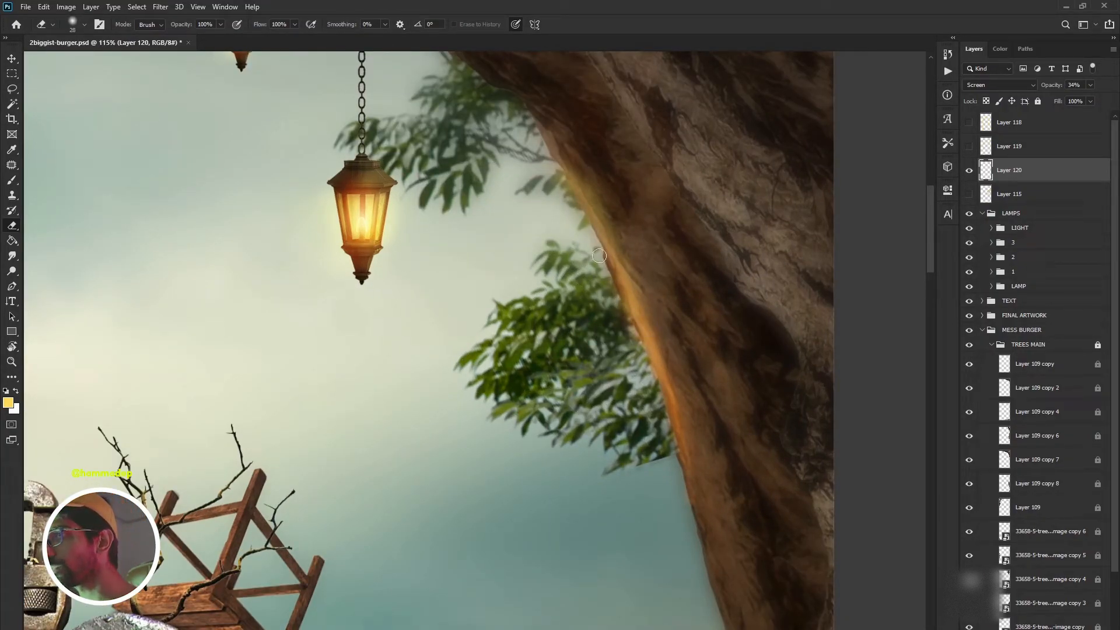
- Fit the artwork to the view and preview the whole composite in full-screen mode
scroll(657, 443, "down", 2)
scroll(713, 350, "down", 5)
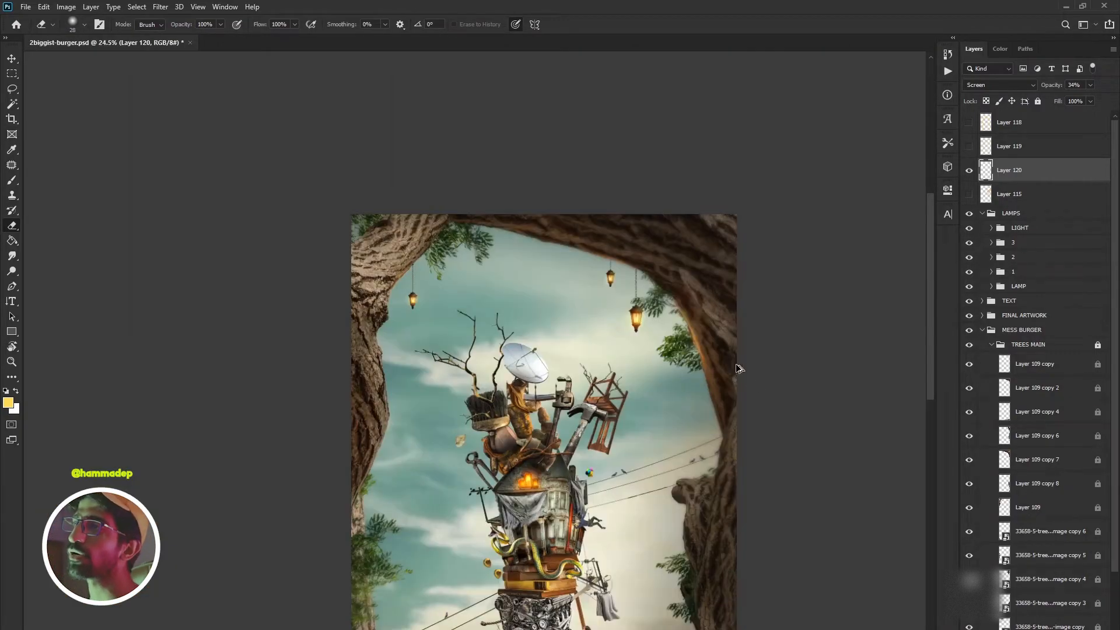
left_click_drag(789, 417, 763, 386)
key("ctrl+0")
key("v")
left_click(710, 192)
key("f")
key("f")
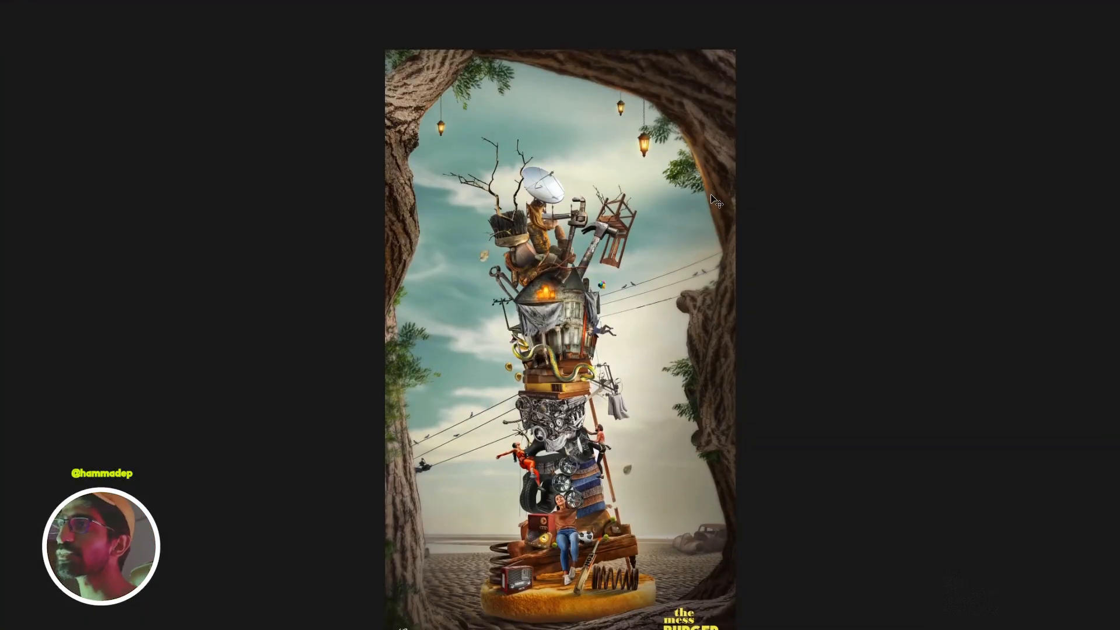
key("f")
key("f")
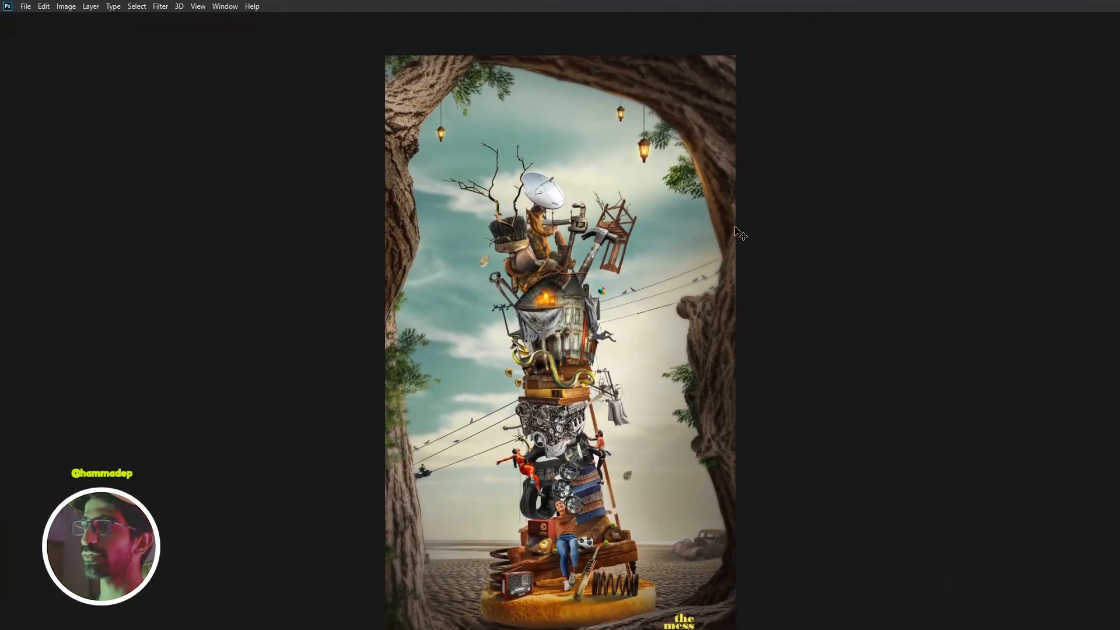
key("f")
scroll(632, 311, "up", 1)
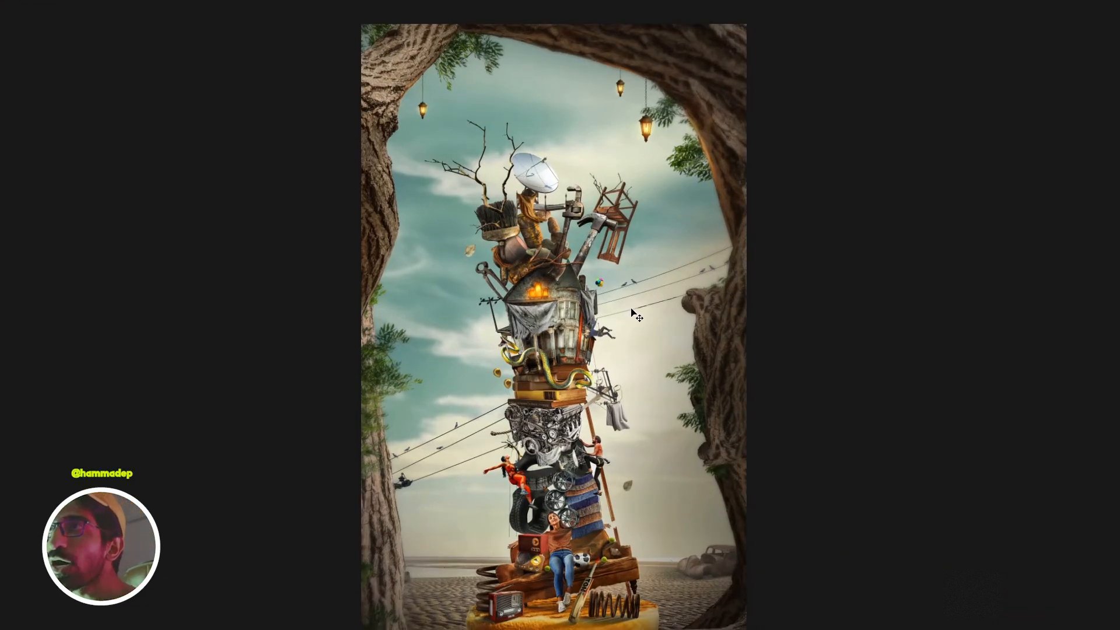
scroll(632, 311, "up", 1)
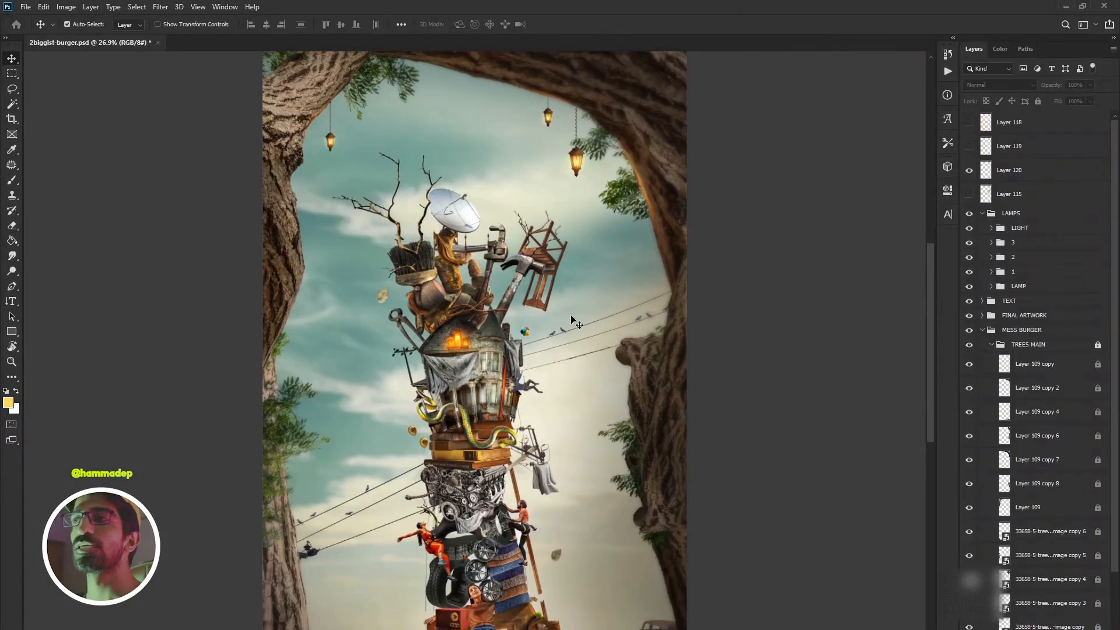
scroll(571, 320, "down", 6)
scroll(571, 324, "up", 4)
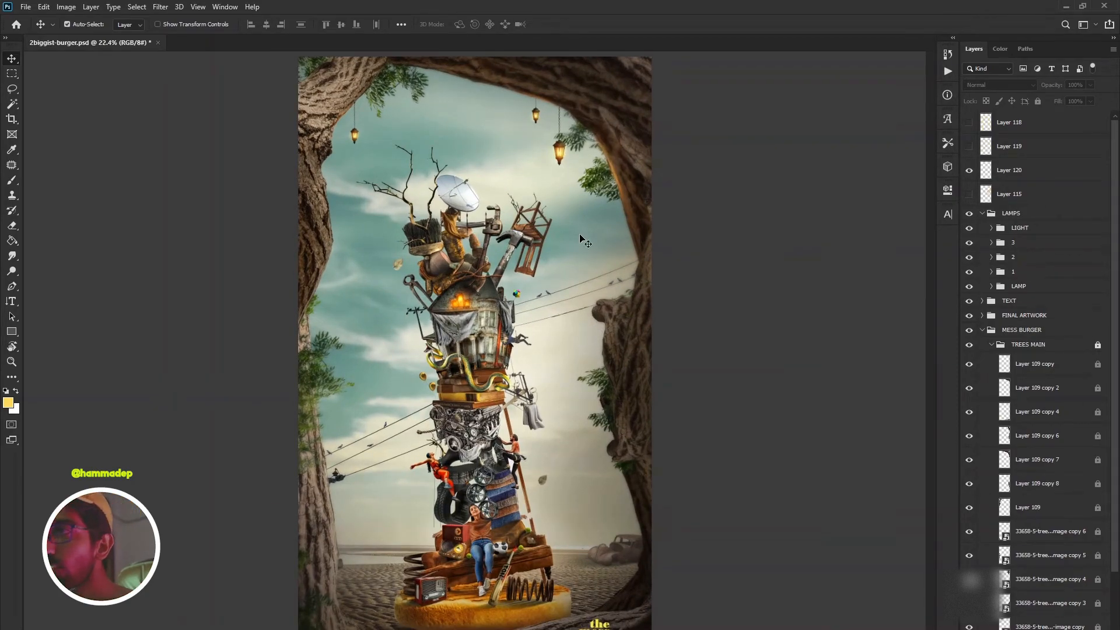
right_click(407, 527)
left_click(725, 277)
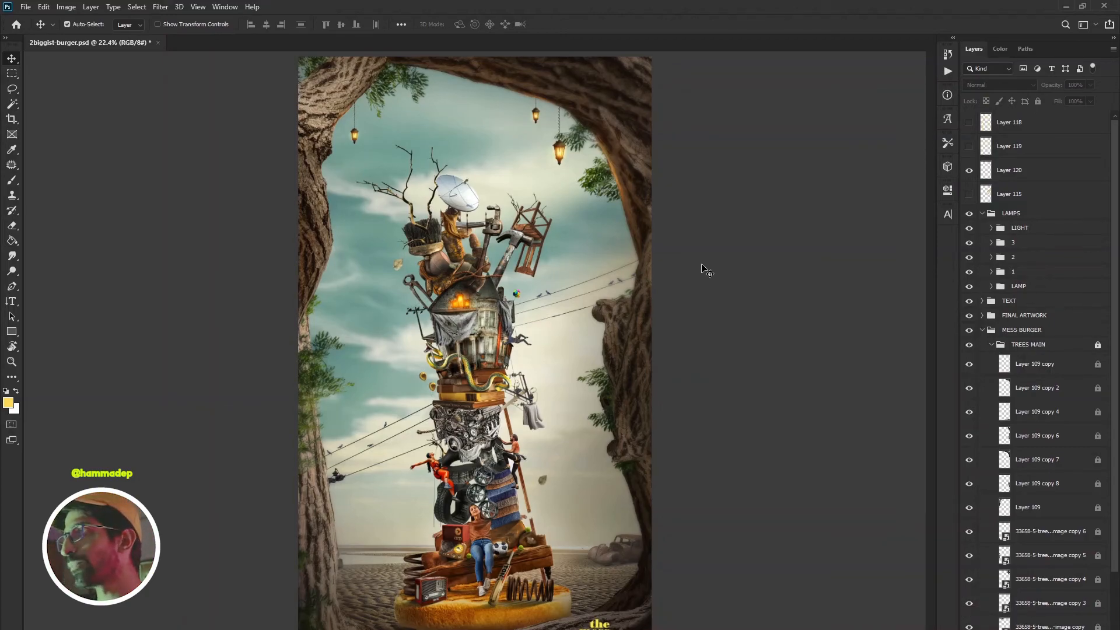
- Add a new layer above Layer 120 and brush yellow light rays between the right tree trunk and the tower, from the lantern down to the books
left_click(1016, 169)
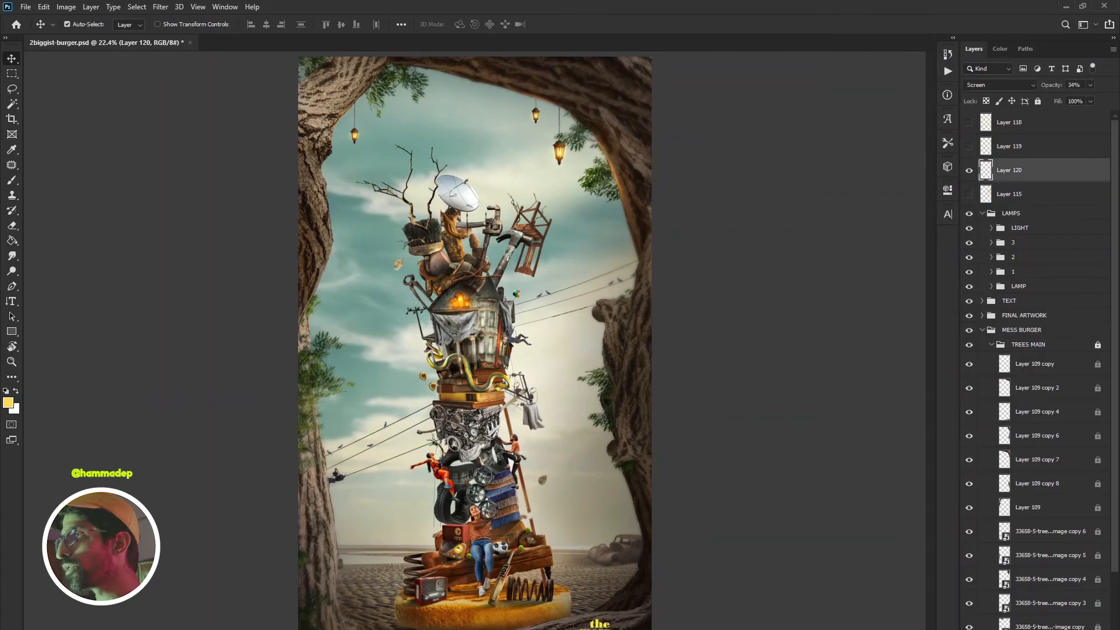
key("ctrl+shift+alt+n")
key("b")
mouse_move(549, 183)
left_mouse_down()
mouse_move(583, 161)
mouse_move(601, 128)
left_mouse_up()
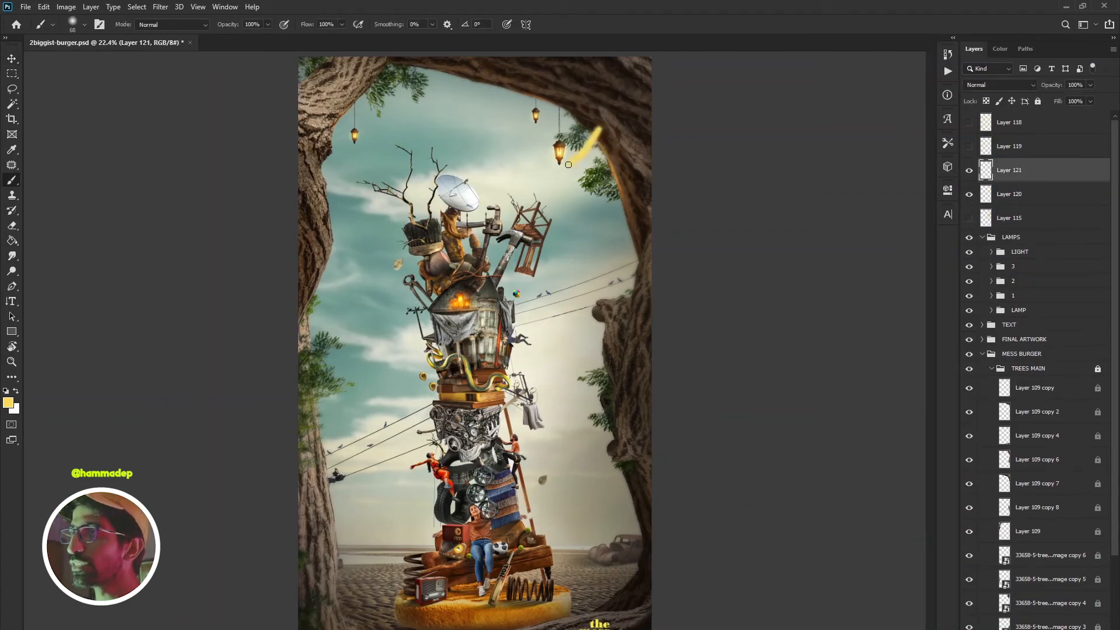
left_click_drag(547, 213, 612, 155)
left_click_drag(549, 262, 624, 215)
left_click_drag(512, 284, 630, 262)
left_click_drag(592, 329, 540, 330)
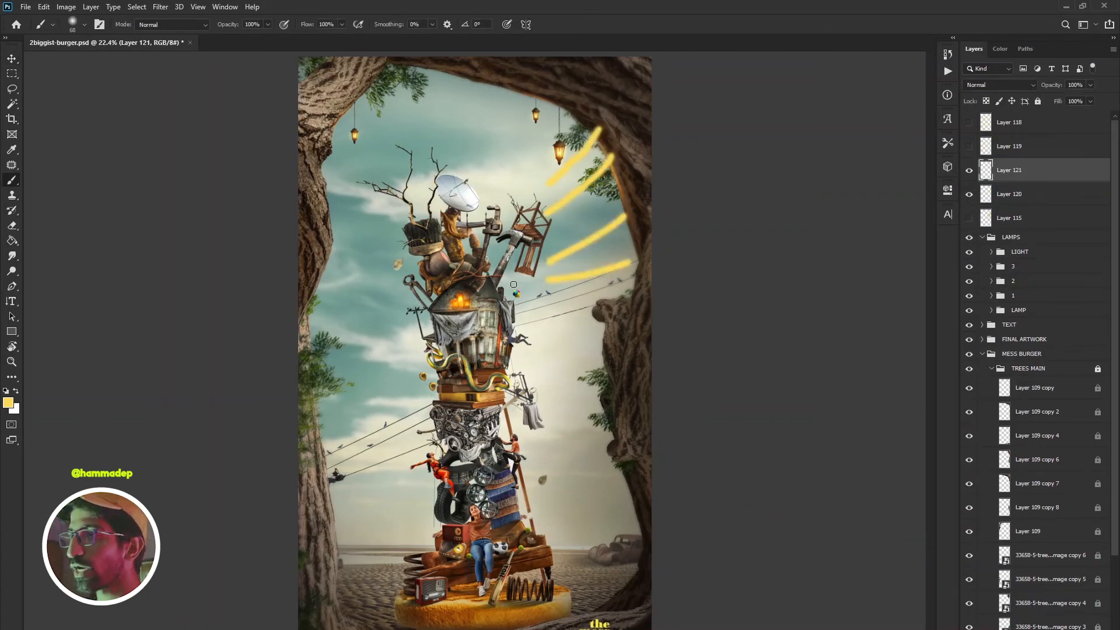
left_click_drag(598, 400, 507, 387)
left_click_drag(622, 480, 514, 452)
left_click_drag(618, 501, 519, 488)
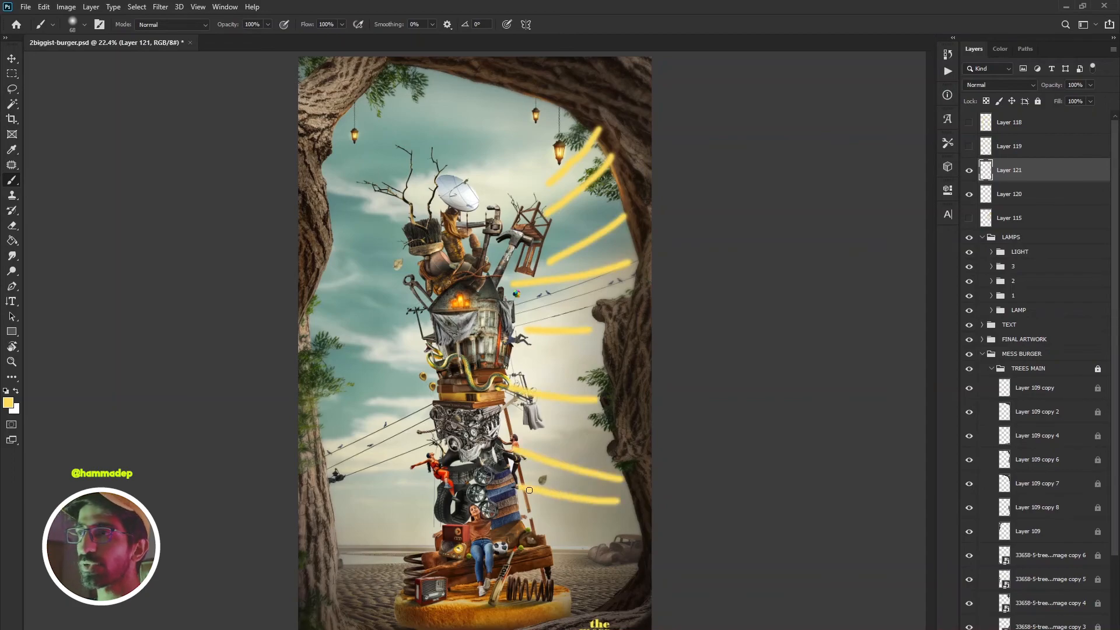
- Sample a dark brown from the artwork, then outline and scribble over the shadow area along the tower's left side
left_click(488, 573, "alt")
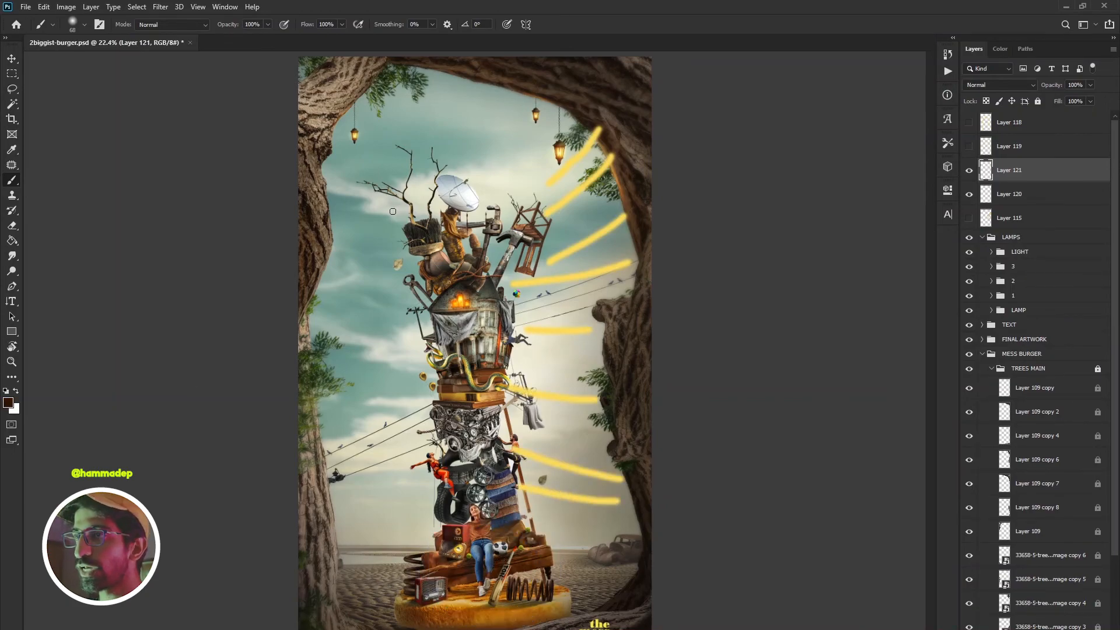
left_click_drag(386, 205, 330, 504)
mouse_move(338, 583)
left_mouse_down()
mouse_move(458, 469)
mouse_move(324, 172)
left_mouse_up()
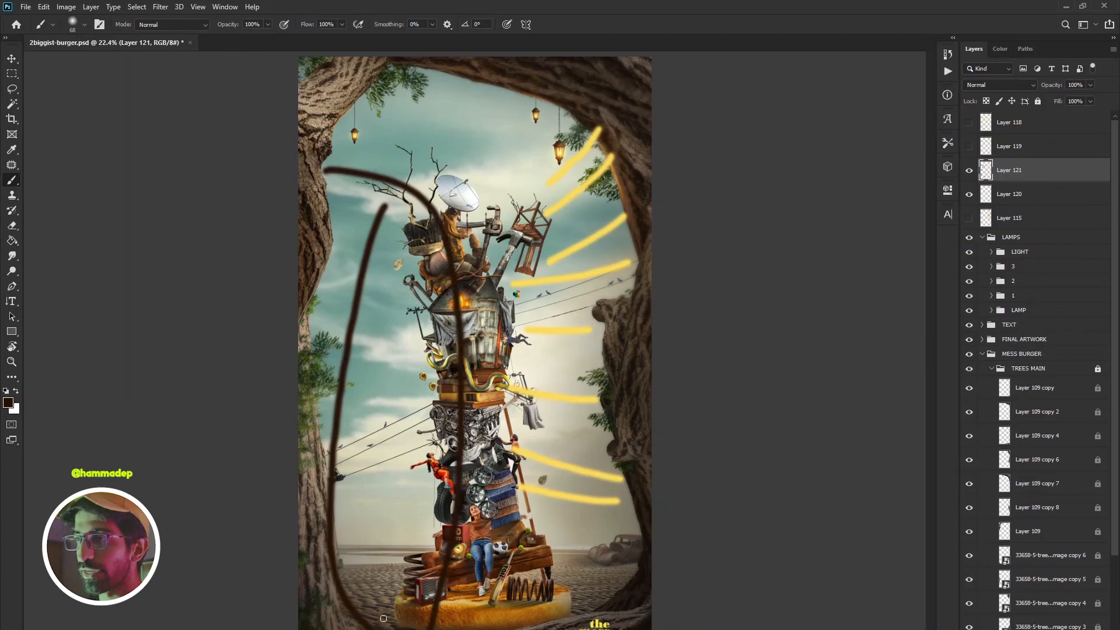
left_click_drag(441, 526, 373, 528)
left_click_drag(446, 490, 387, 493)
left_click_drag(405, 428, 455, 446)
mouse_move(403, 229)
left_mouse_down()
mouse_move(373, 300)
mouse_move(441, 382)
left_mouse_up()
mouse_move(385, 410)
left_mouse_down()
mouse_move(408, 476)
mouse_move(350, 552)
left_mouse_up()
- Sample the yellow of the existing rays and brush more diagonal light rays from the upper branch down toward the satellite dish and tower top
left_click(579, 161, "alt")
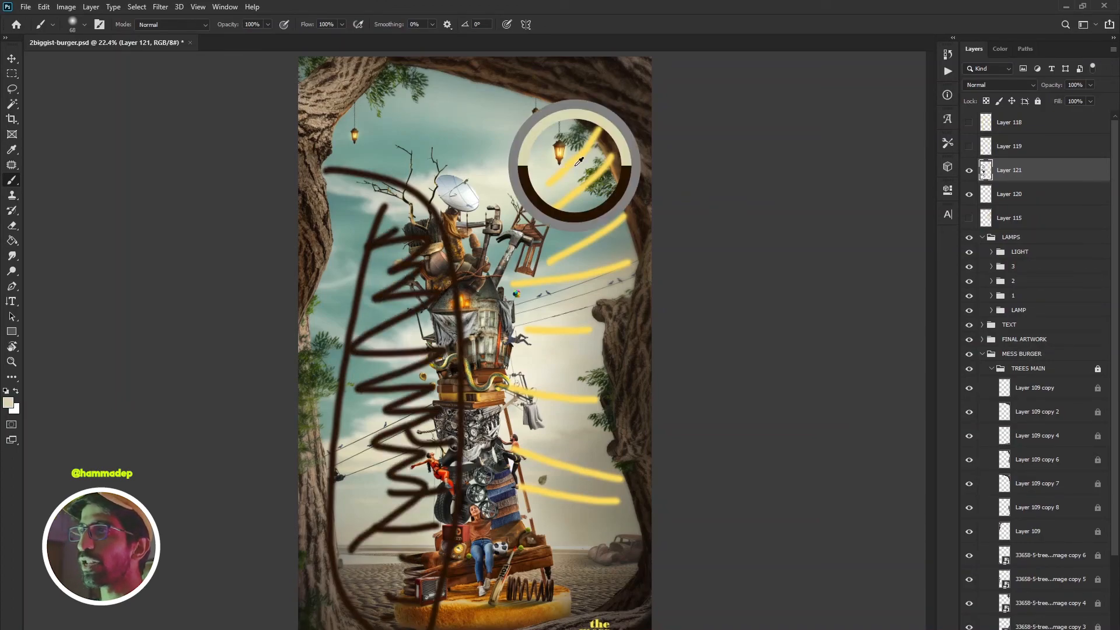
mouse_move(561, 109)
left_mouse_down()
mouse_move(470, 200)
mouse_move(479, 268)
left_mouse_up()
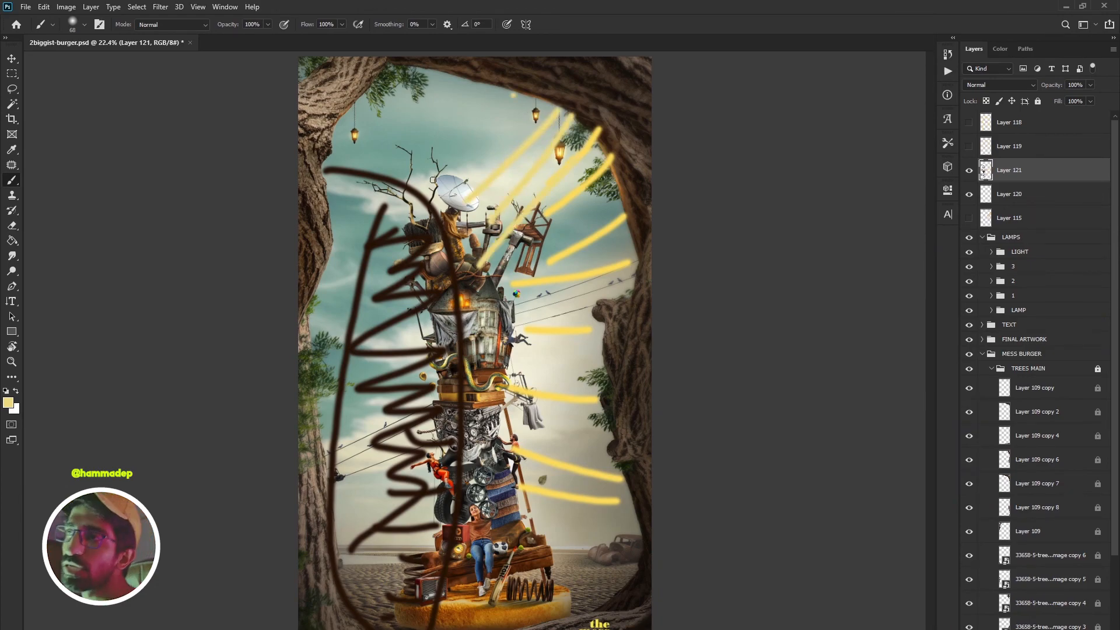
left_click_drag(513, 93, 416, 196)
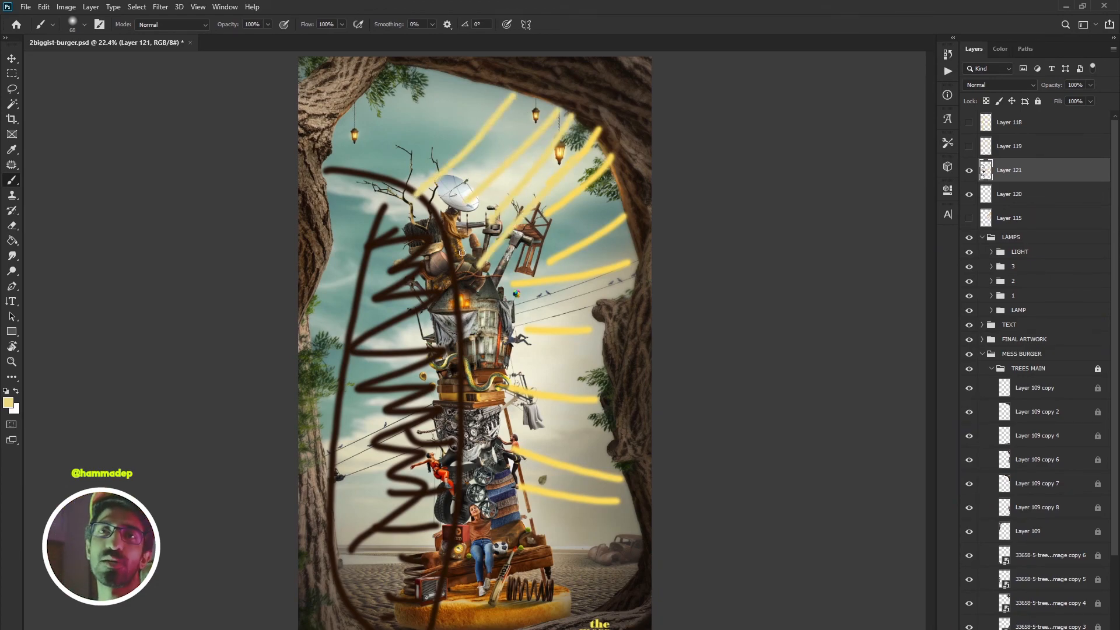